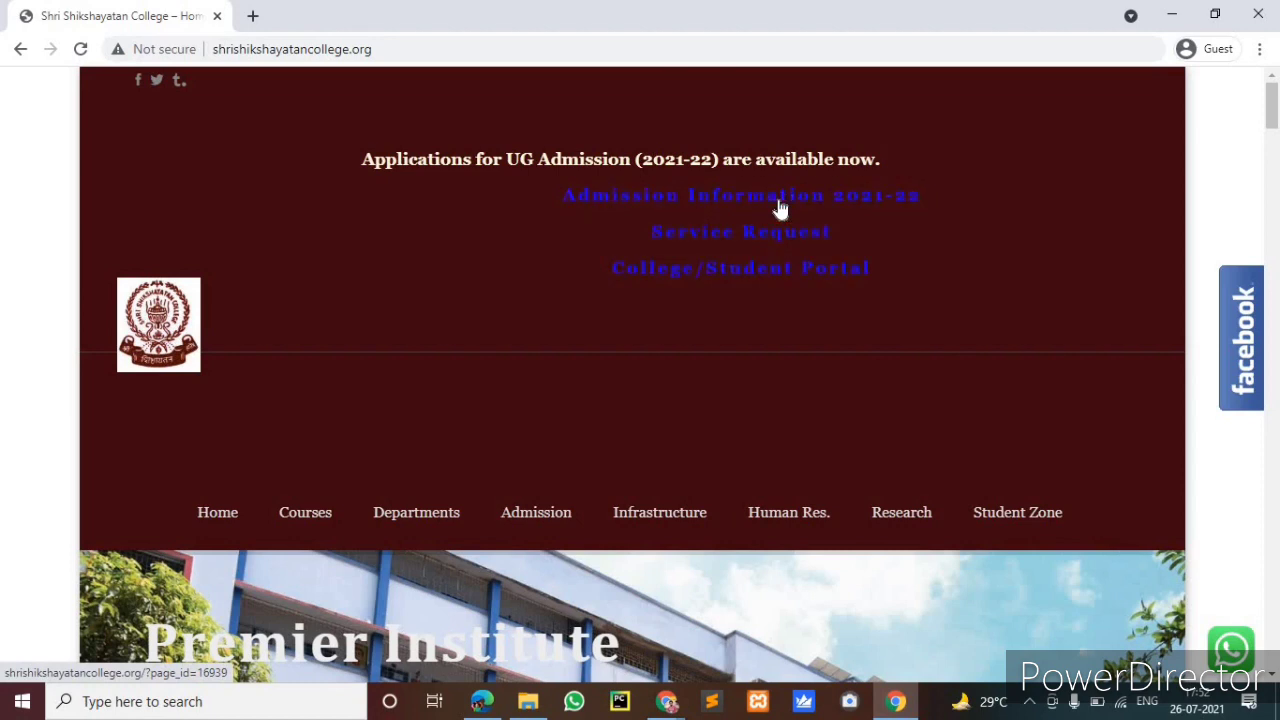
Open the Admission Information 2021-22 page and follow its Click To Apply link
{"action": "left_click", "coordinate": [664, 268]}
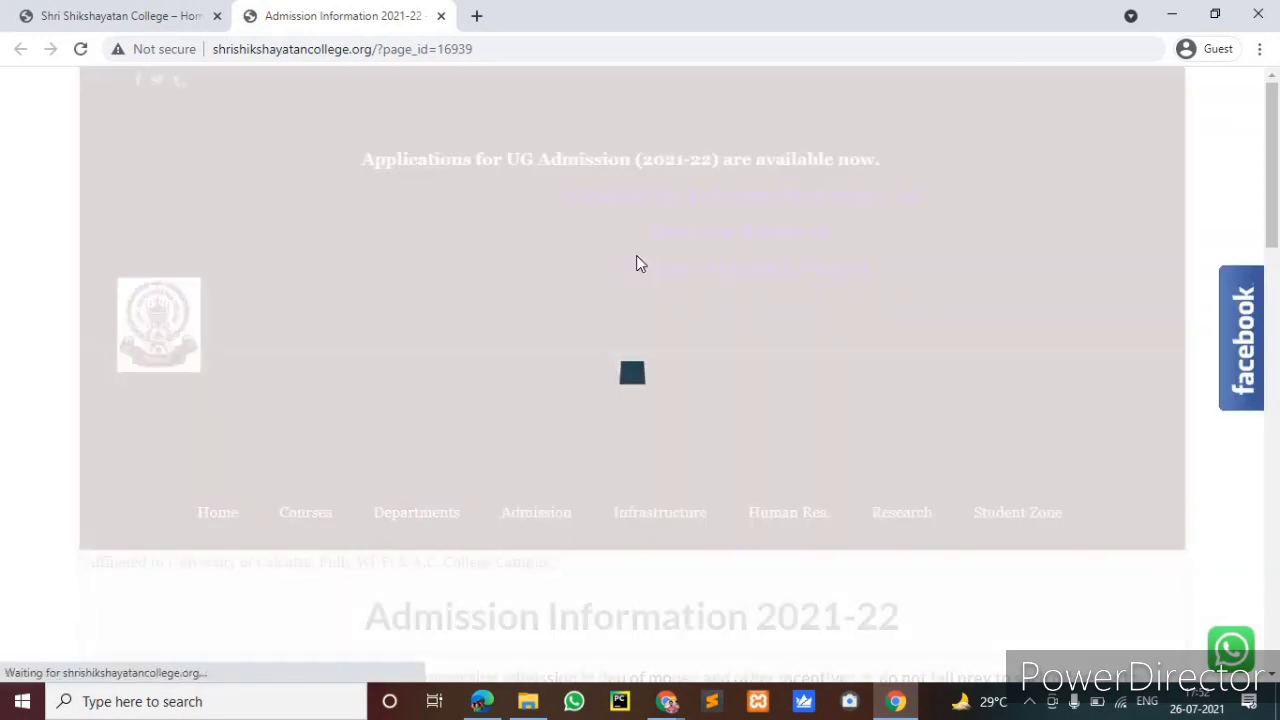
{"action": "scroll", "coordinate": [651, 287], "scroll_direction": "down", "scroll_amount": 2}
{"action": "scroll", "coordinate": [651, 287], "scroll_direction": "down", "scroll_amount": 1}
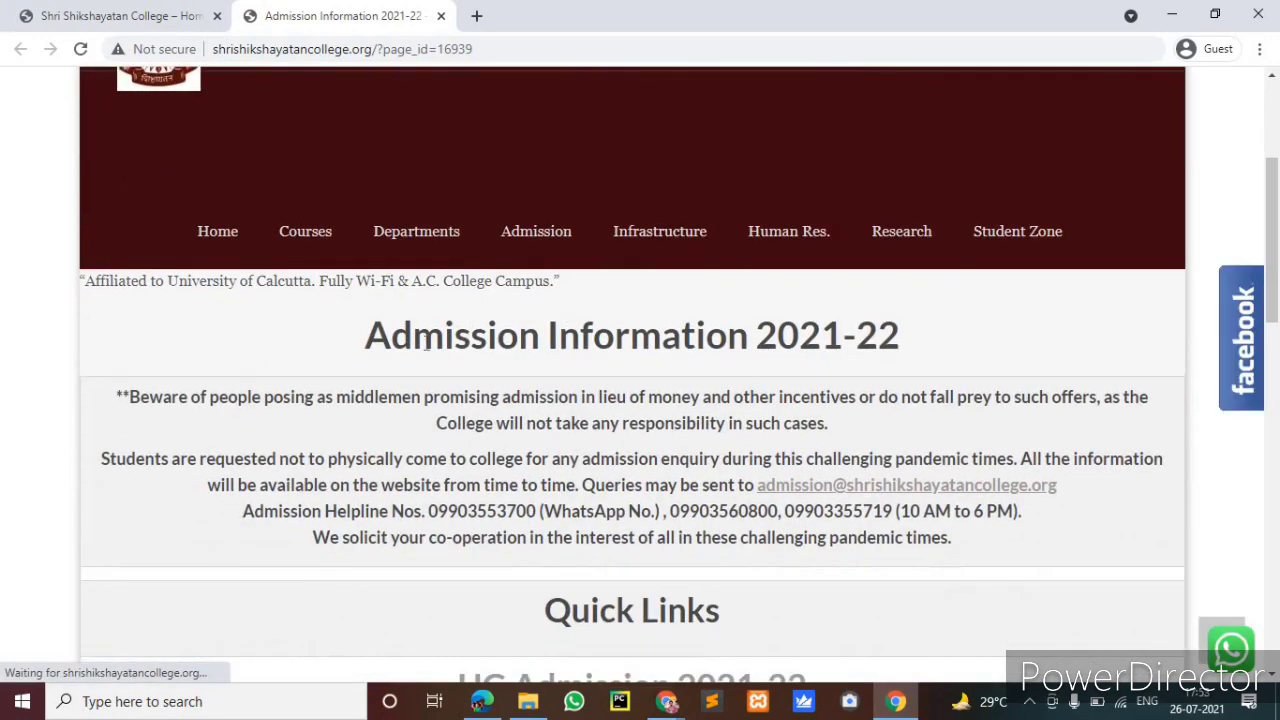
{"action": "scroll", "coordinate": [572, 305], "scroll_direction": "down", "scroll_amount": 1}
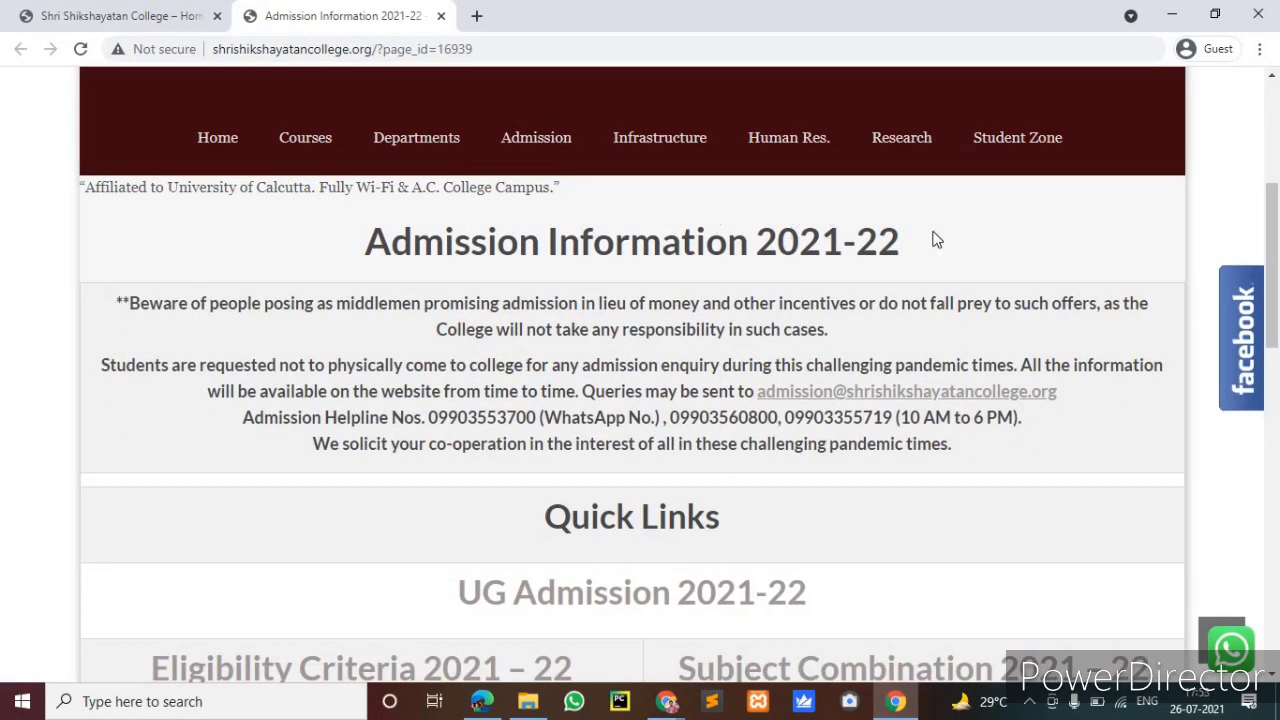
{"action": "scroll", "coordinate": [813, 342], "scroll_direction": "down", "scroll_amount": 2}
{"action": "scroll", "coordinate": [812, 336], "scroll_direction": "down", "scroll_amount": 2}
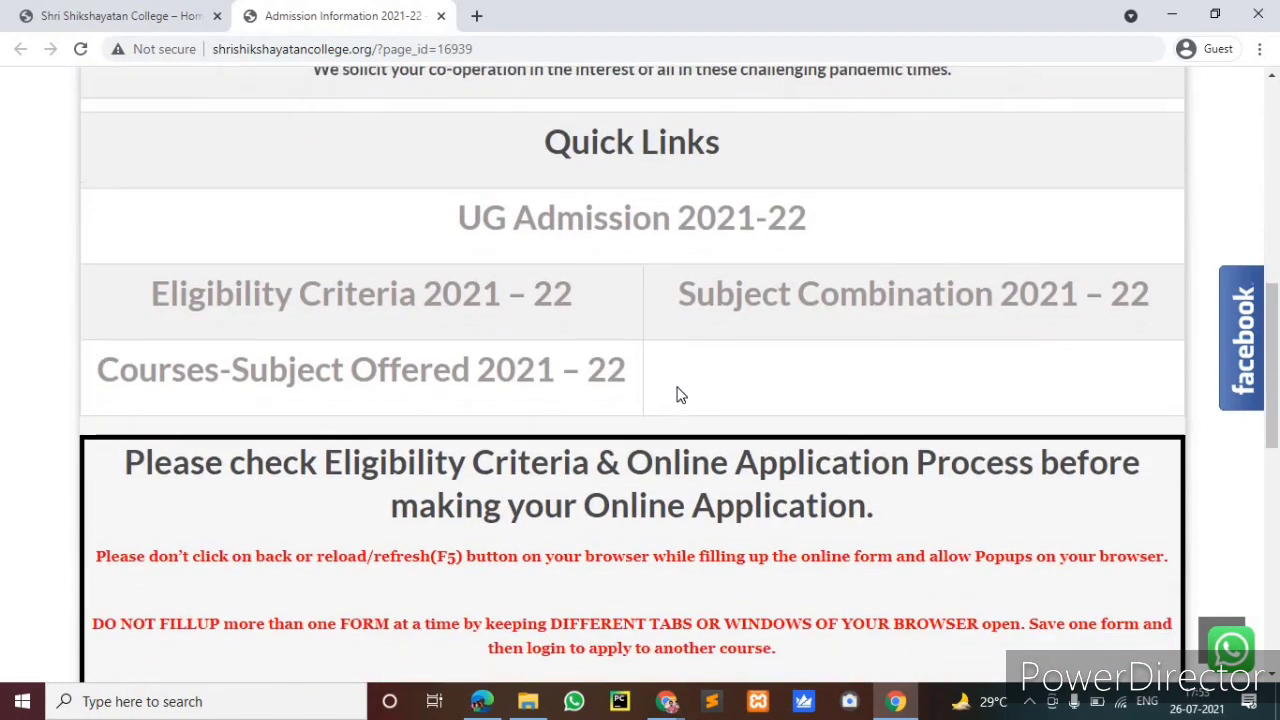
{"action": "scroll", "coordinate": [677, 392], "scroll_direction": "down", "scroll_amount": 3}
{"action": "scroll", "coordinate": [557, 410], "scroll_direction": "down", "scroll_amount": 1}
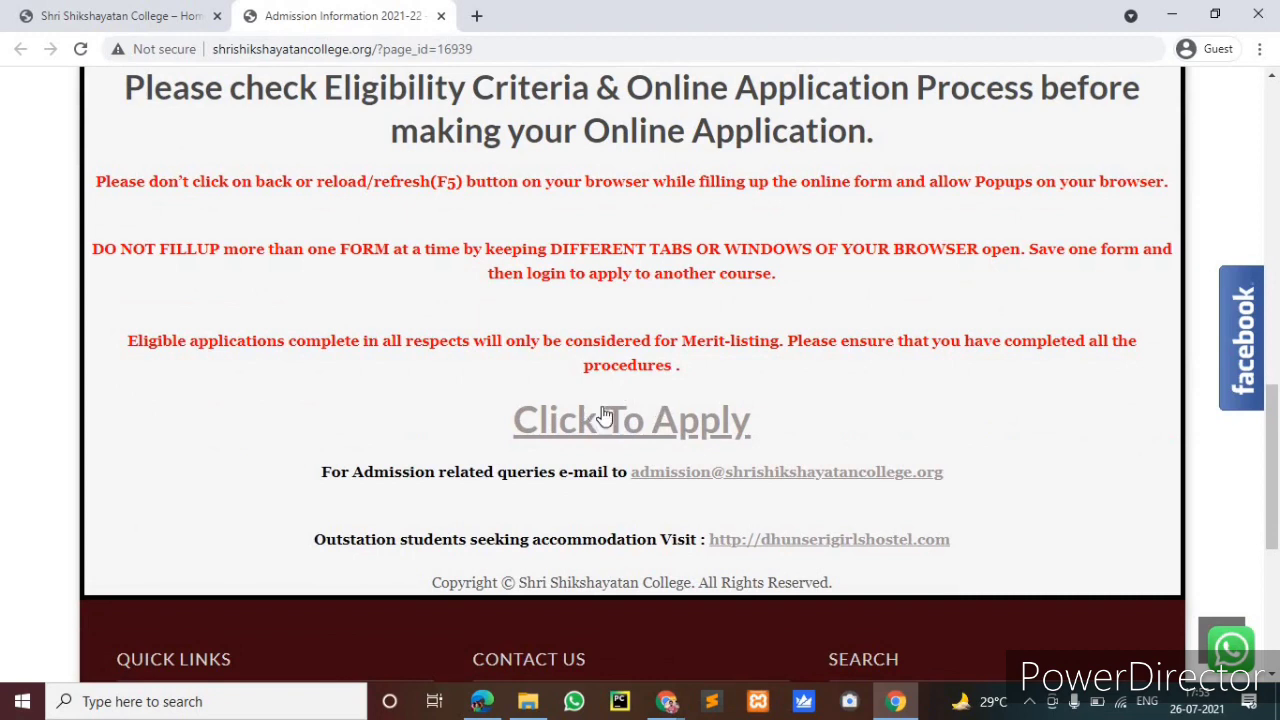
{"action": "left_click", "coordinate": [605, 416]}
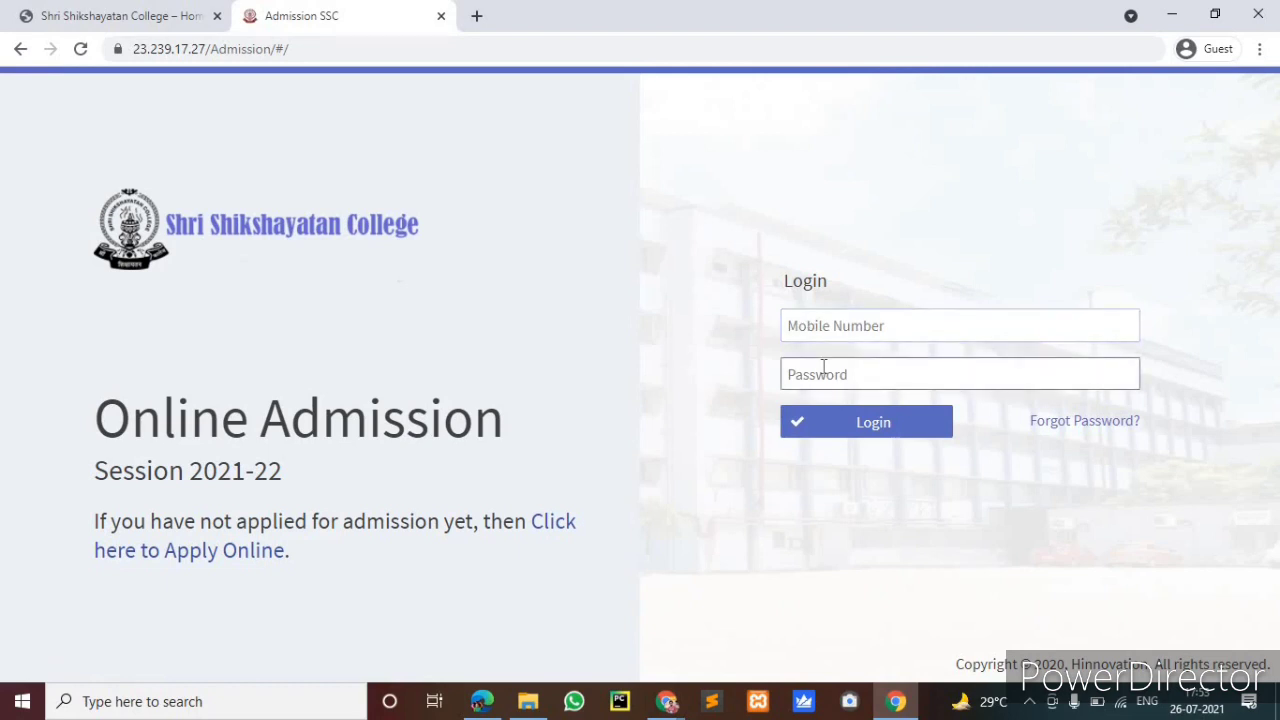
Skip logging in and start a fresh application via 'Click here to Apply Online'
{"action": "left_click", "coordinate": [889, 323]}
{"action": "left_click", "coordinate": [911, 384]}
{"action": "left_click", "coordinate": [1088, 422]}
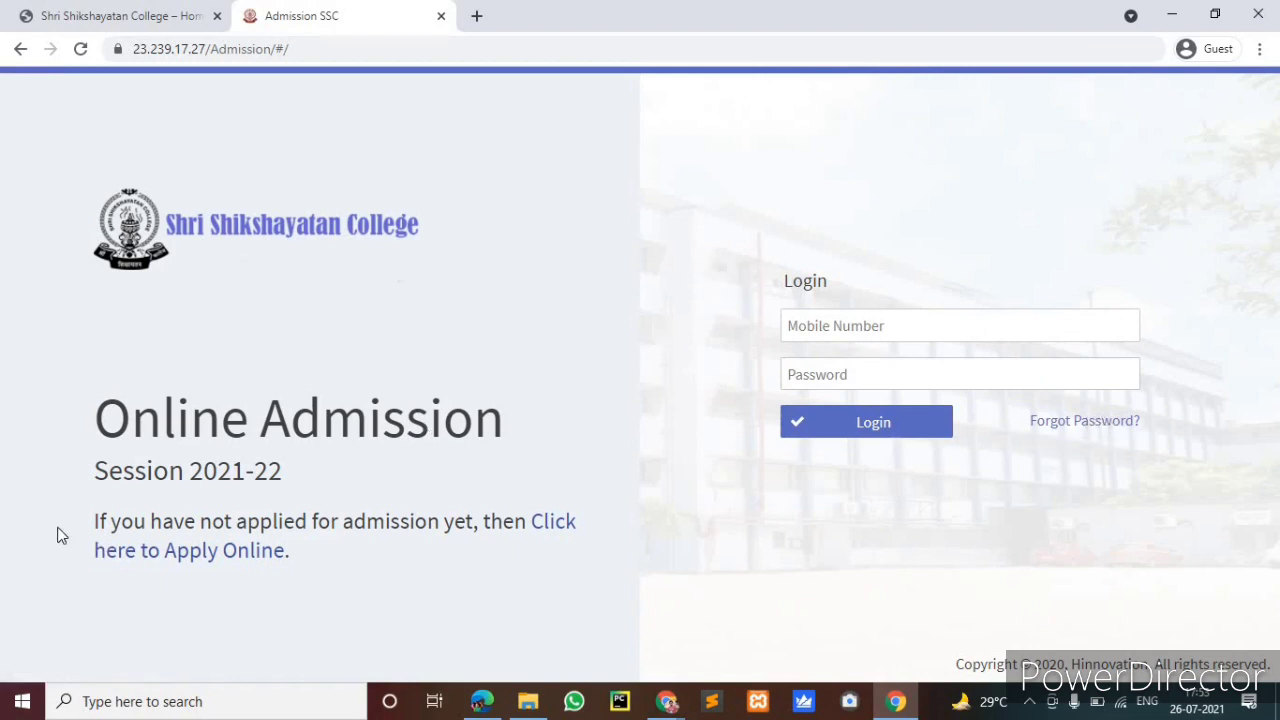
{"action": "left_click", "coordinate": [203, 557]}
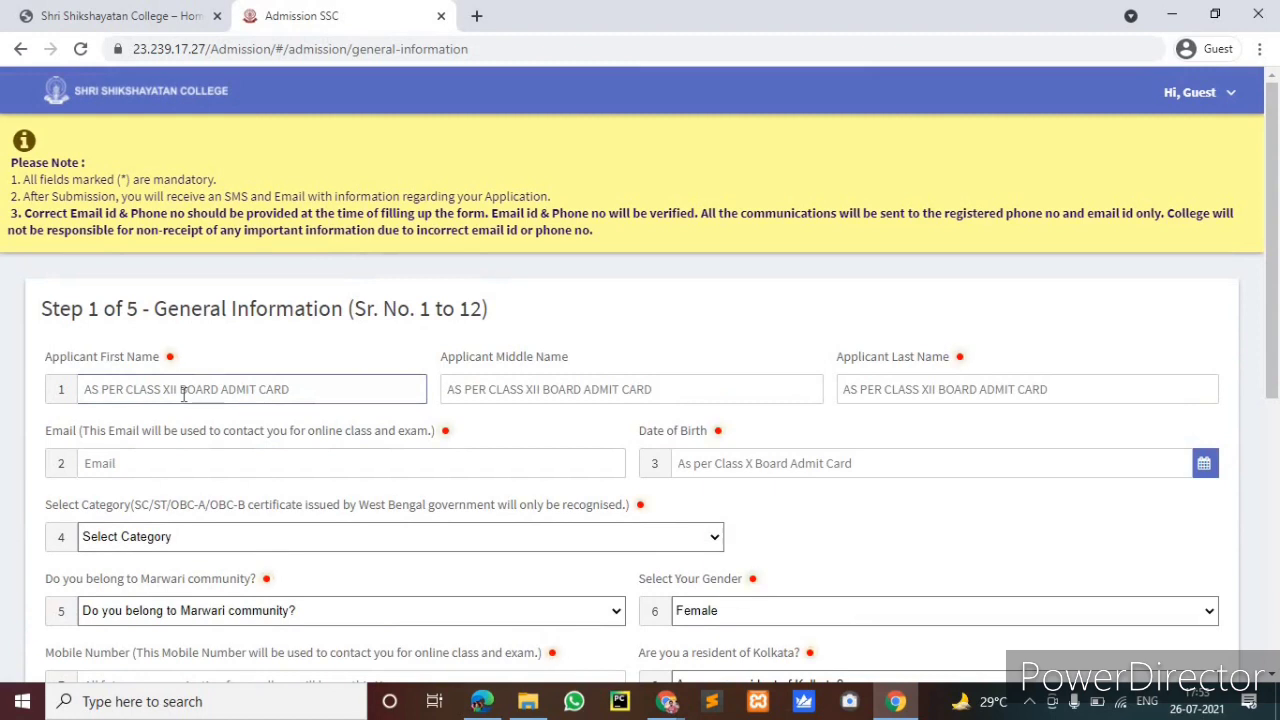
Enter the applicant's first, middle and last names
{"action": "left_click", "coordinate": [132, 393]}
{"action": "left_click", "coordinate": [265, 390]}
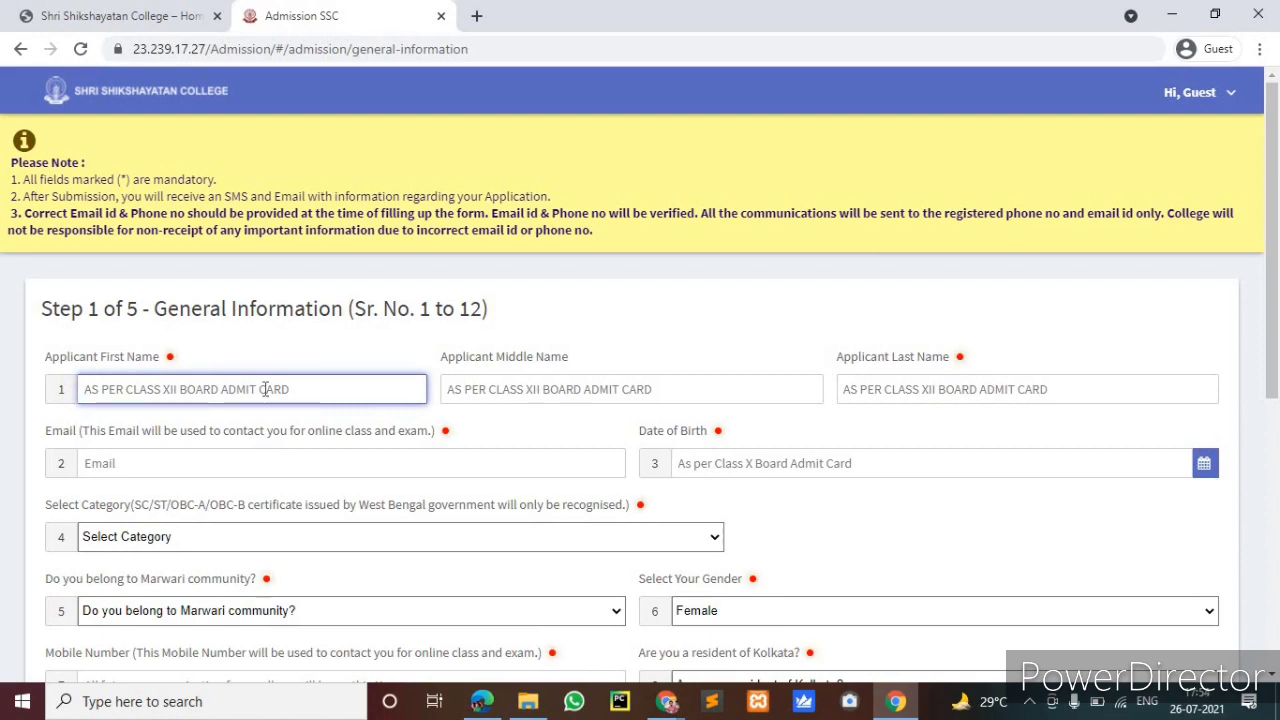
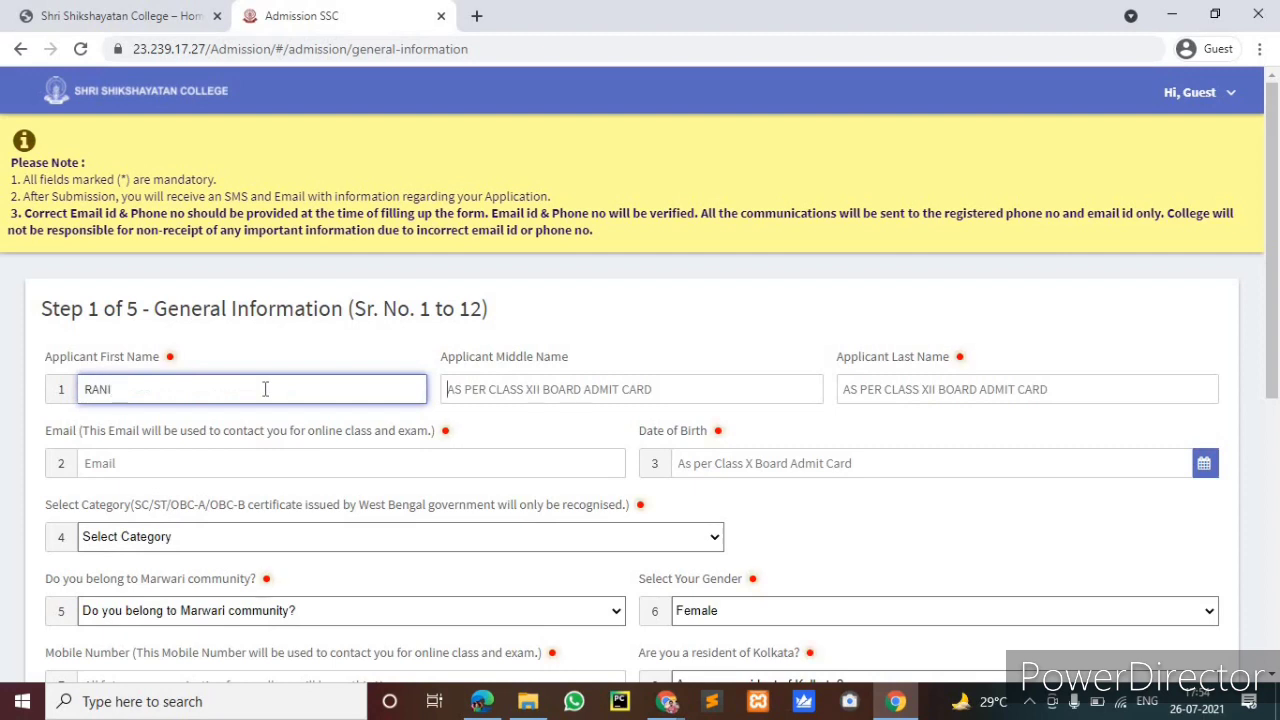
{"action": "key", "text": "Tab"}
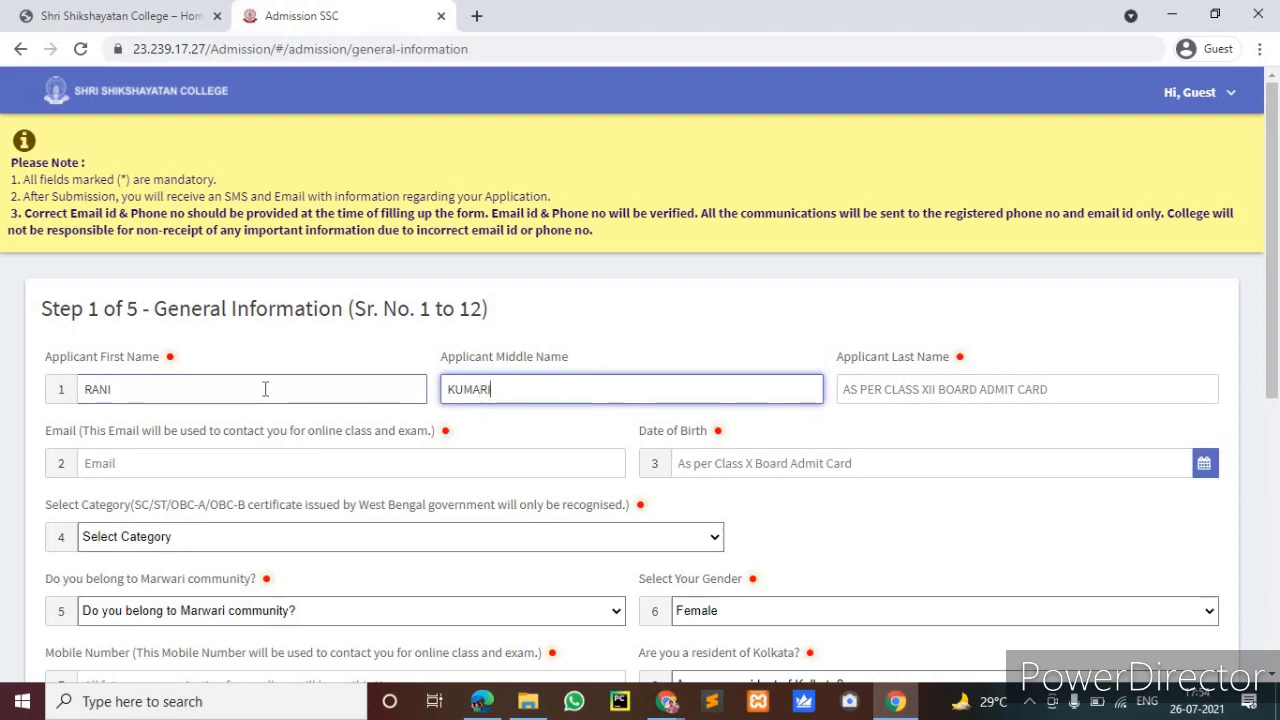
{"action": "key", "text": "Tab"}
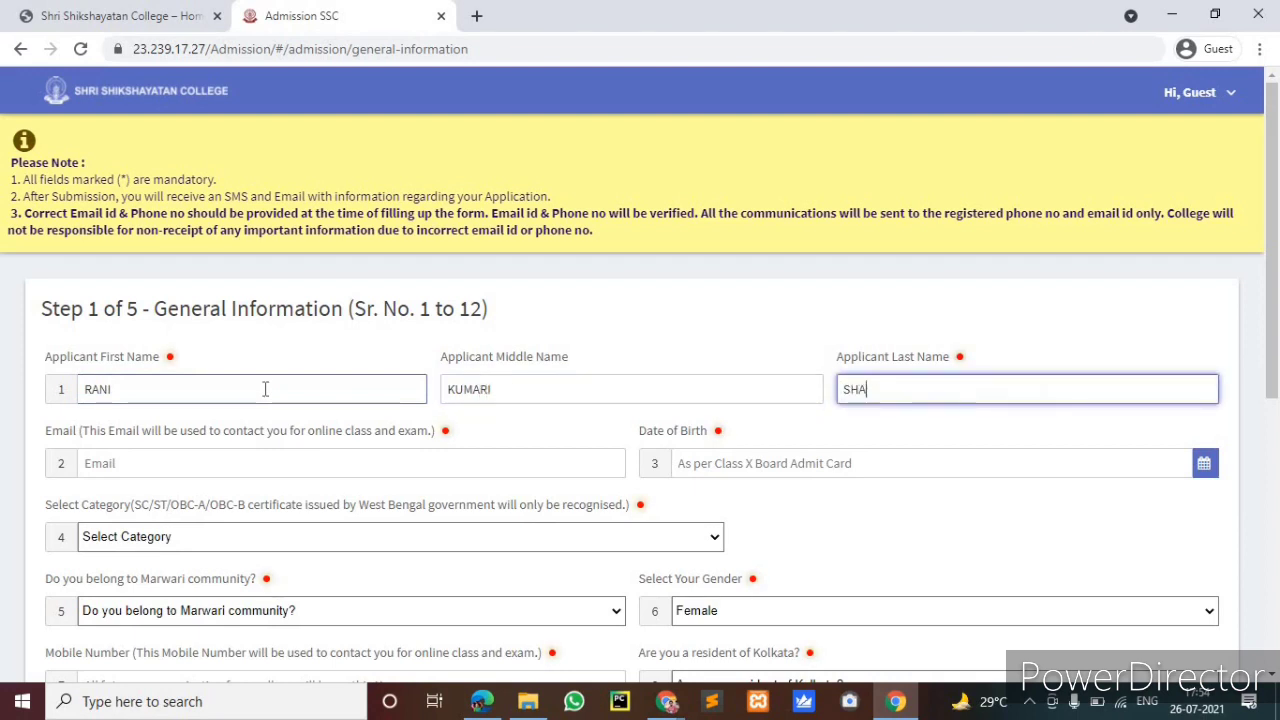
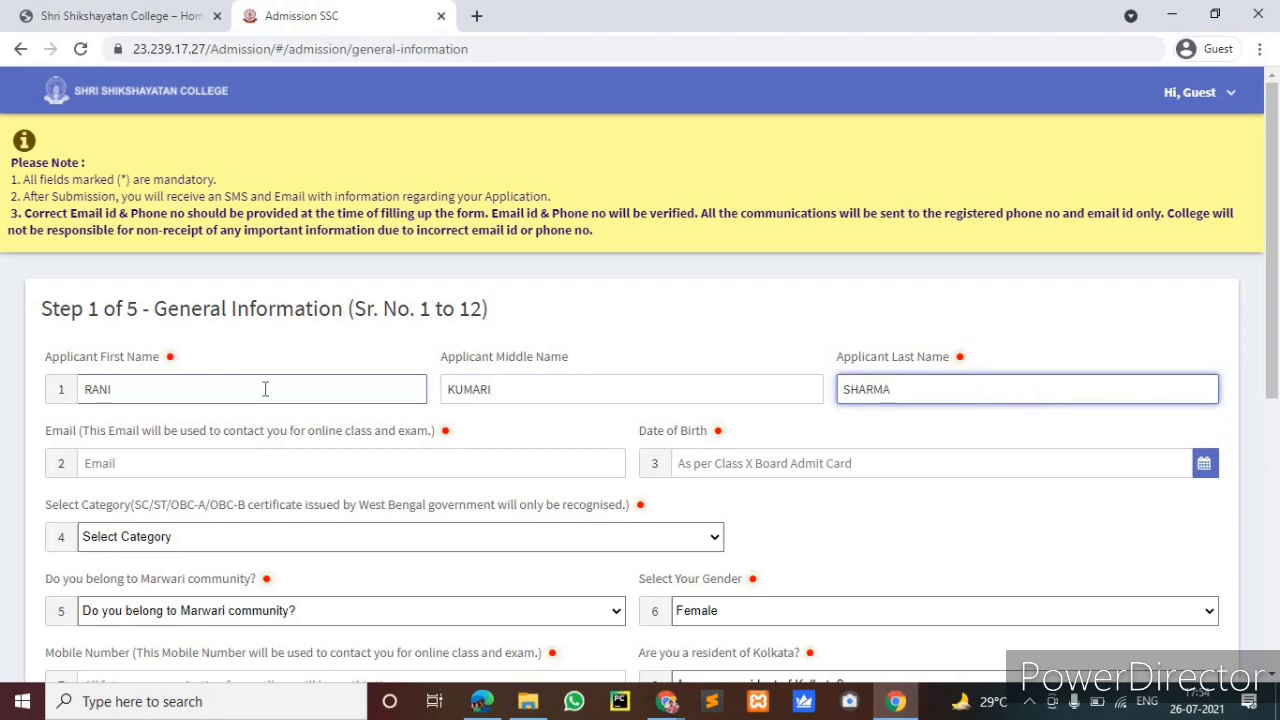
{"action": "left_click", "coordinate": [244, 463]}
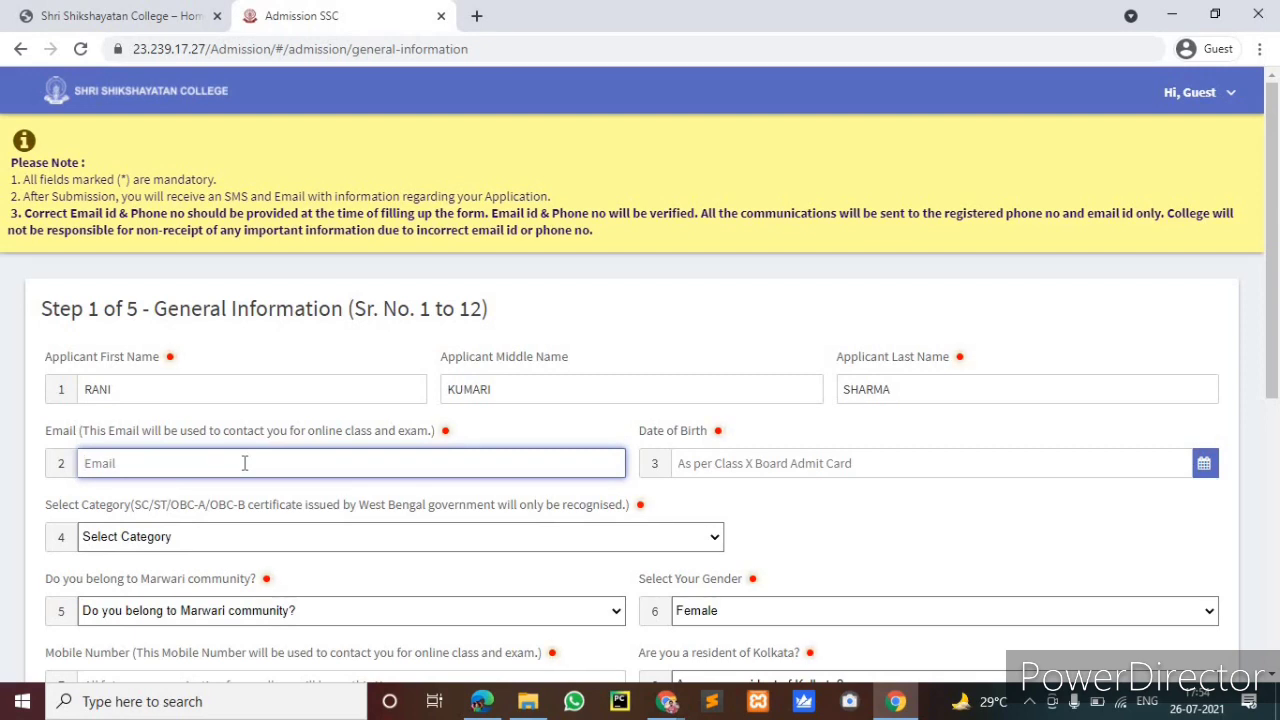
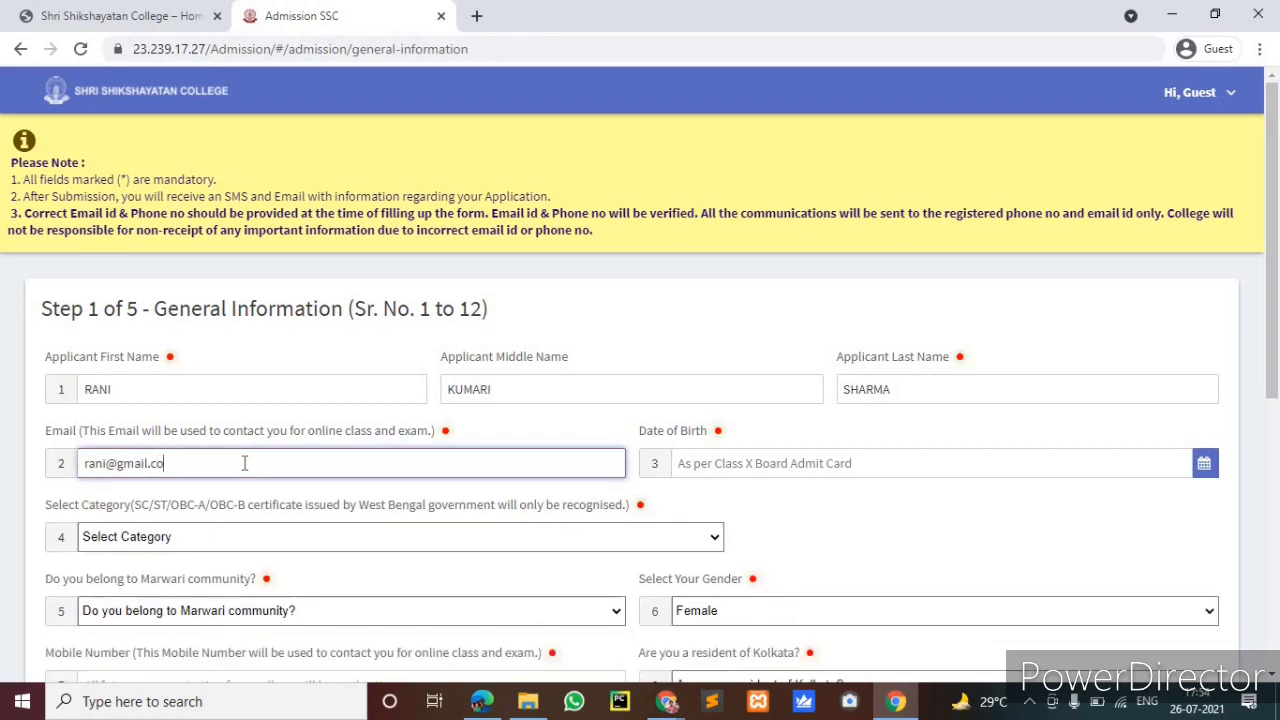
{"action": "left_click", "coordinate": [710, 469]}
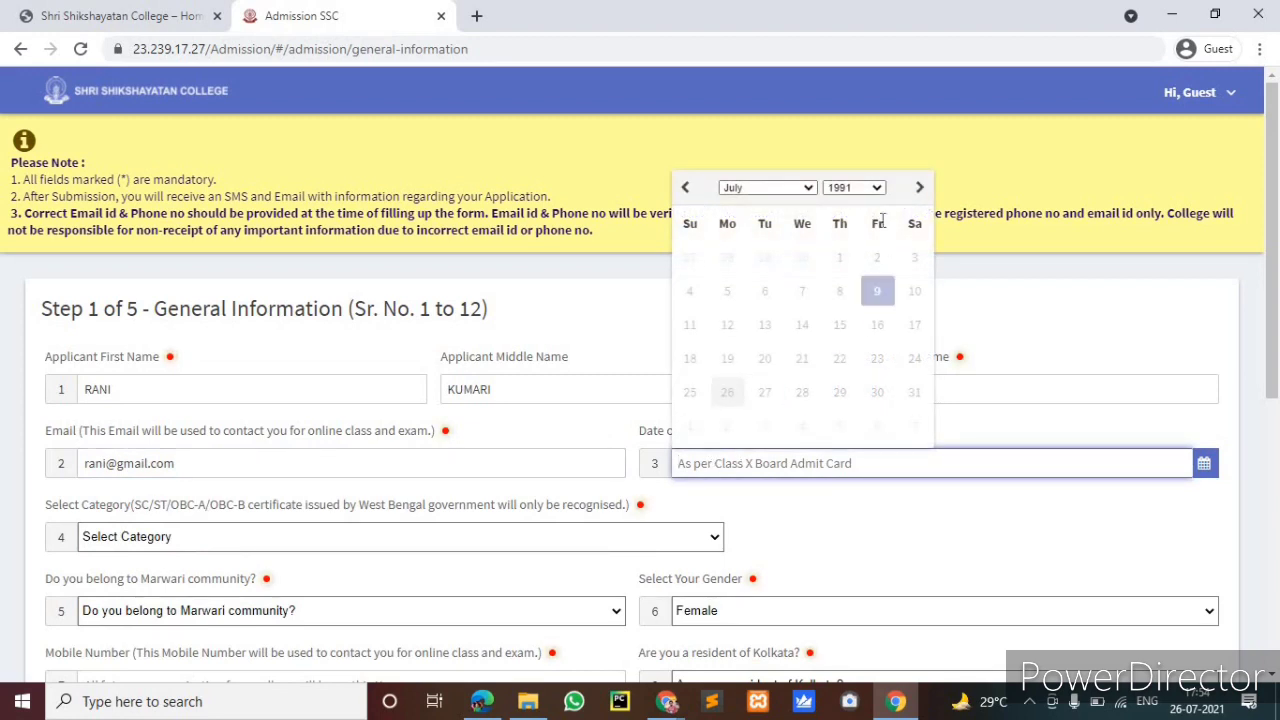
{"action": "left_click", "coordinate": [877, 188]}
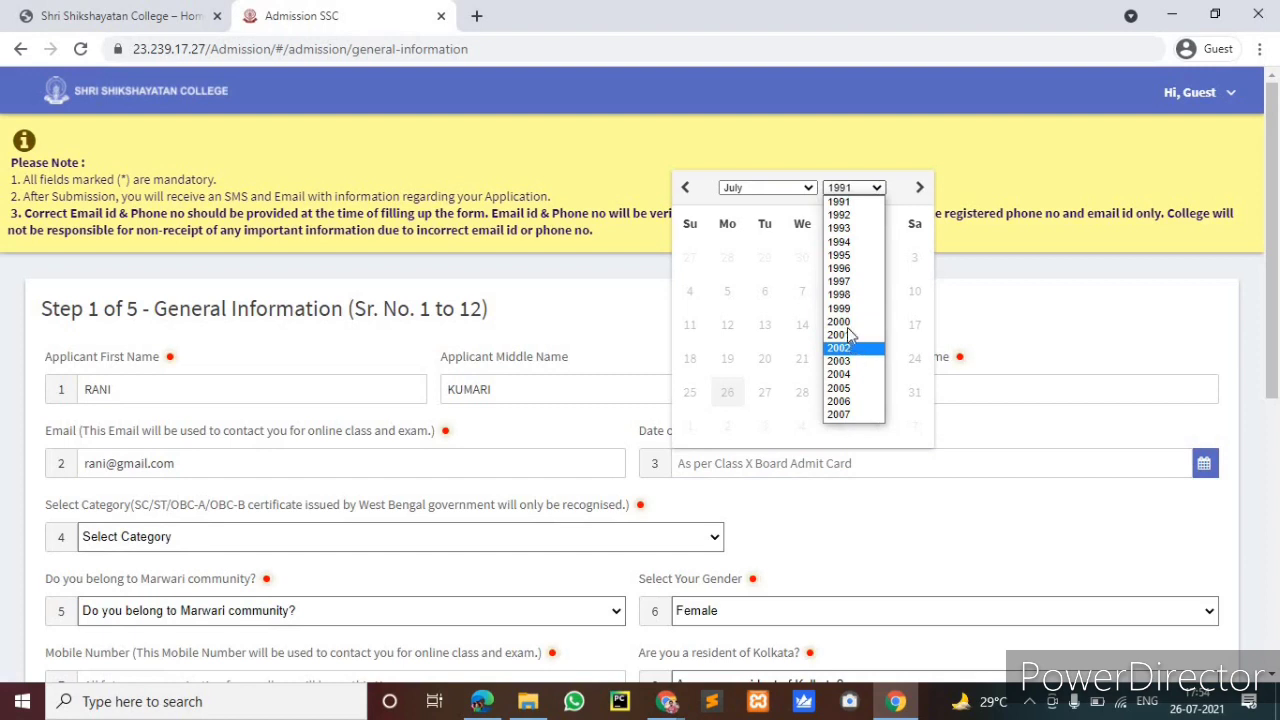
{"action": "left_click", "coordinate": [845, 310]}
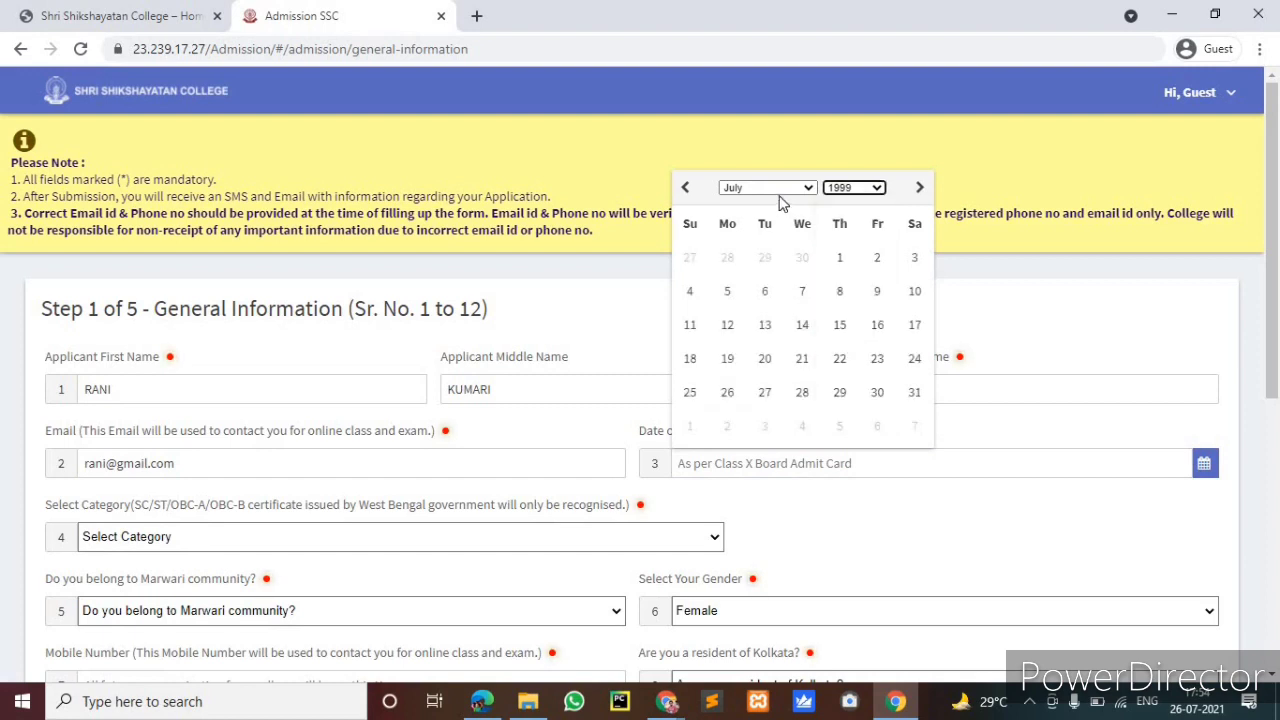
{"action": "left_click", "coordinate": [765, 291]}
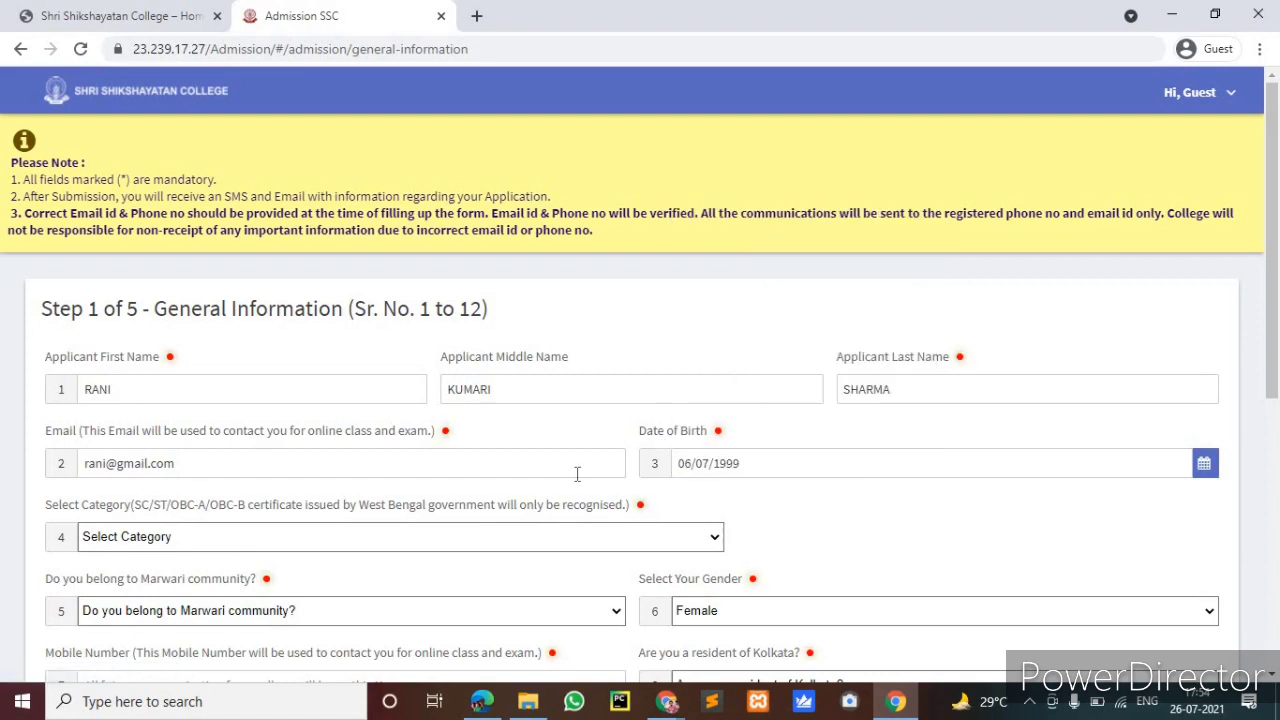
{"action": "scroll", "coordinate": [420, 455], "scroll_direction": "down", "scroll_amount": 1}
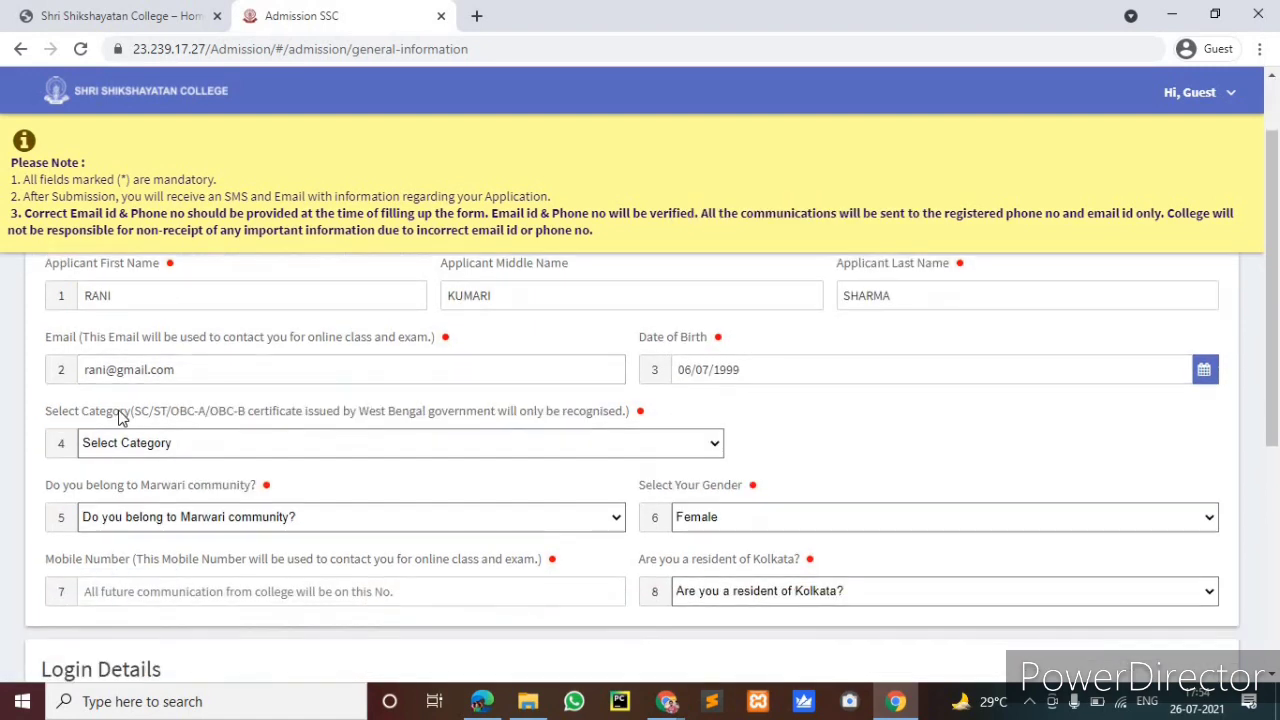
Set category to General, Marwari community to No, and gender to Female
{"action": "left_click", "coordinate": [551, 441]}
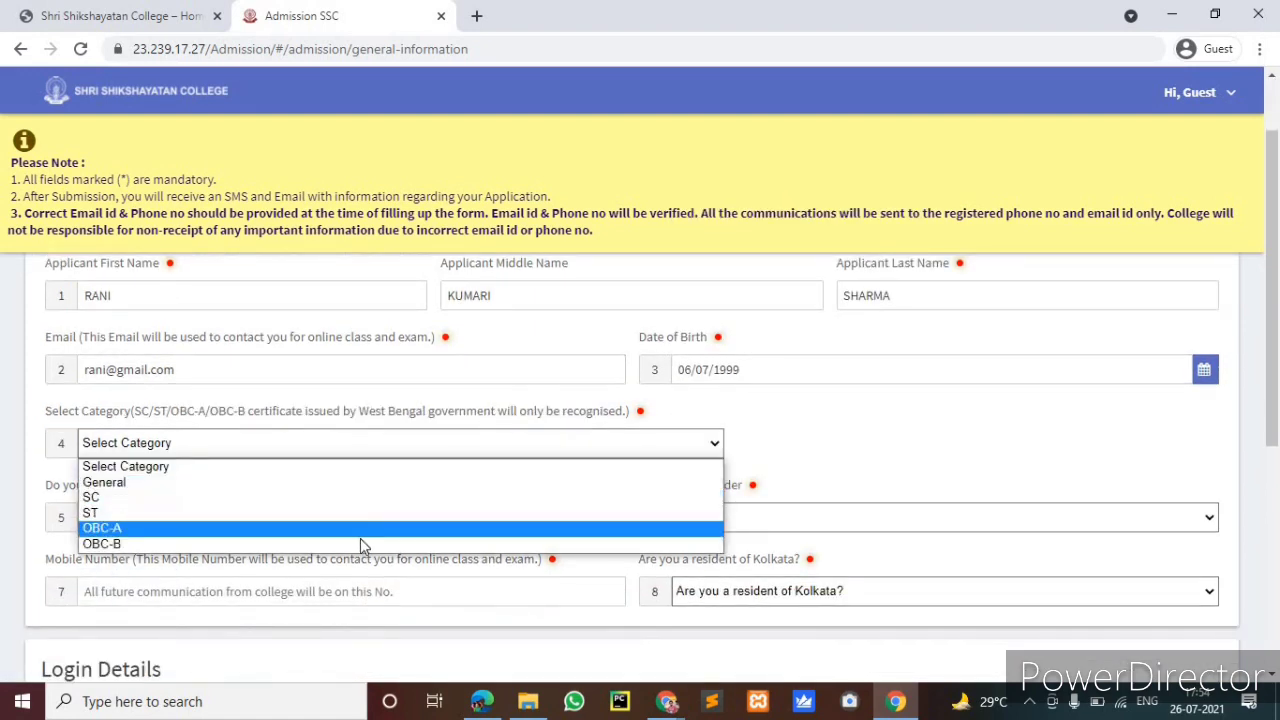
{"action": "left_click", "coordinate": [362, 486]}
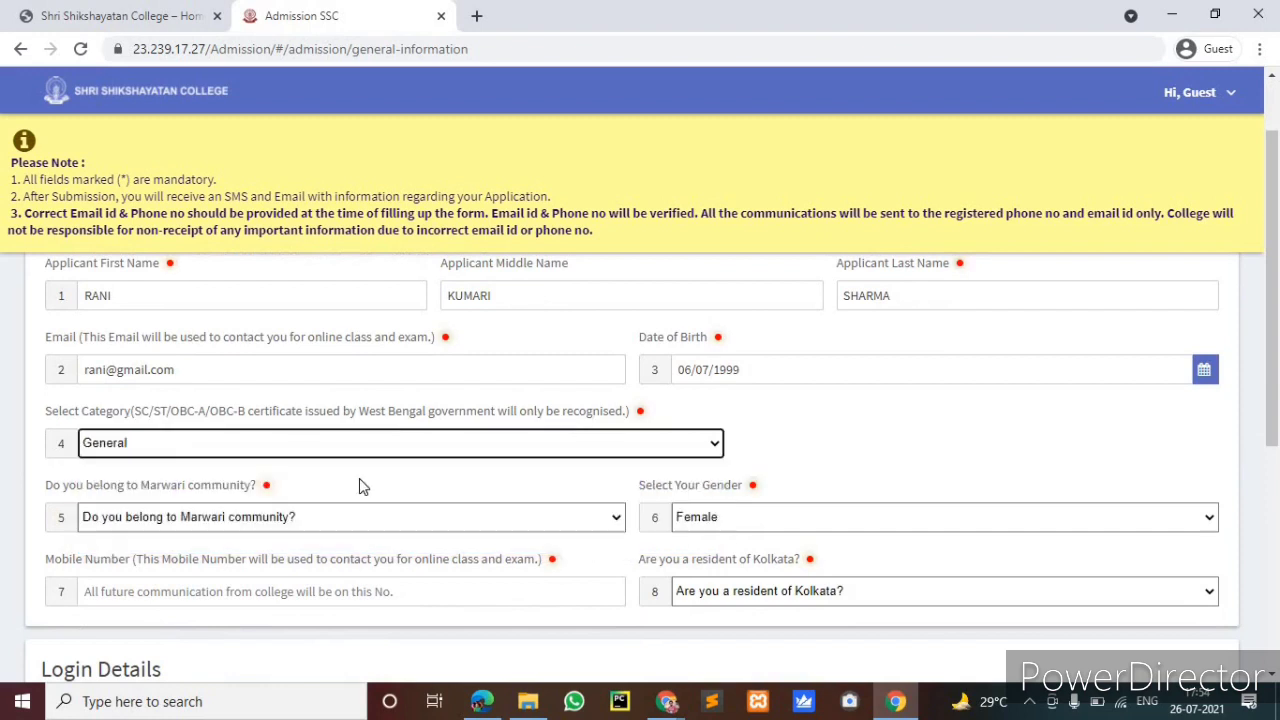
{"action": "scroll", "coordinate": [282, 444], "scroll_direction": "down", "scroll_amount": 1}
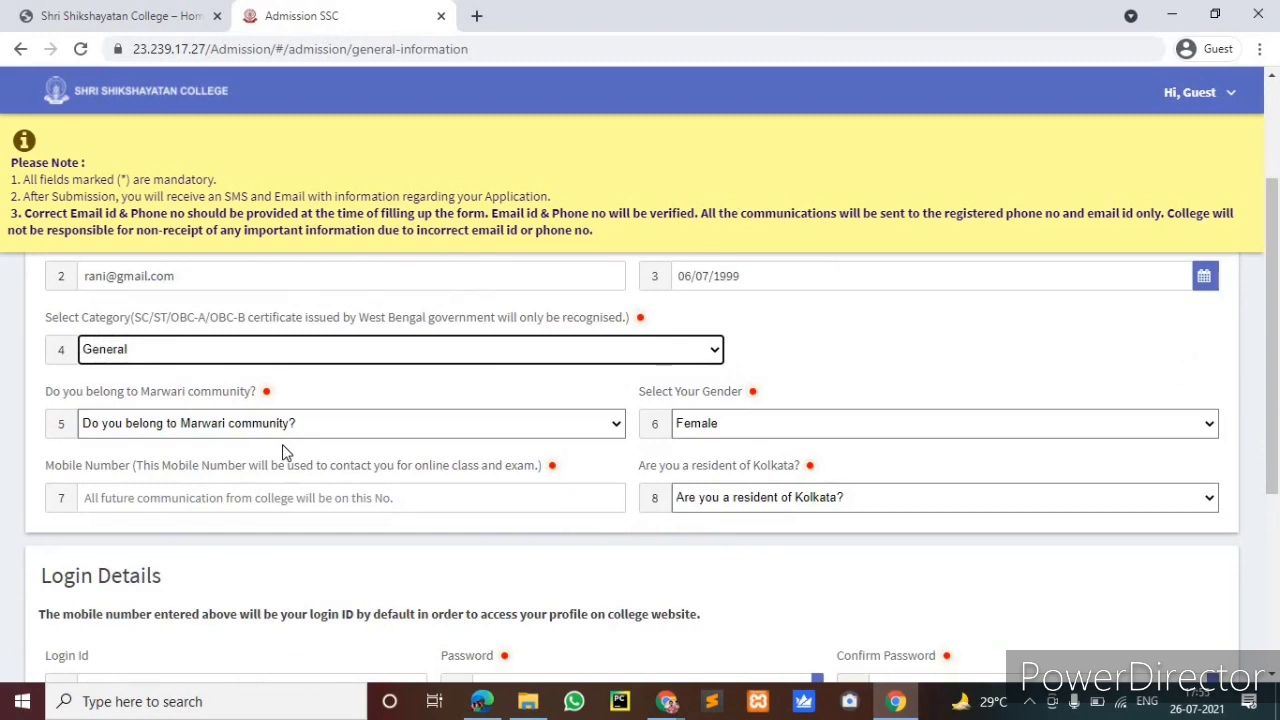
{"action": "left_click", "coordinate": [604, 423]}
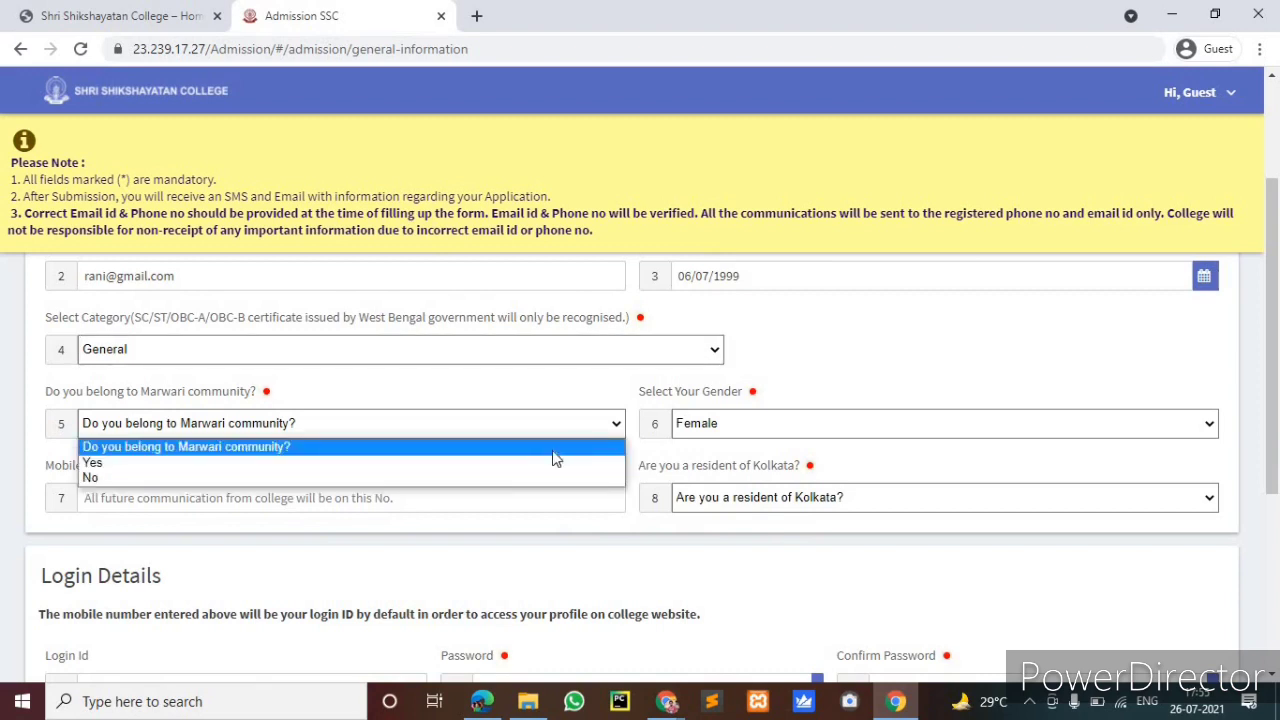
{"action": "left_click", "coordinate": [483, 477]}
{"action": "left_click", "coordinate": [777, 424]}
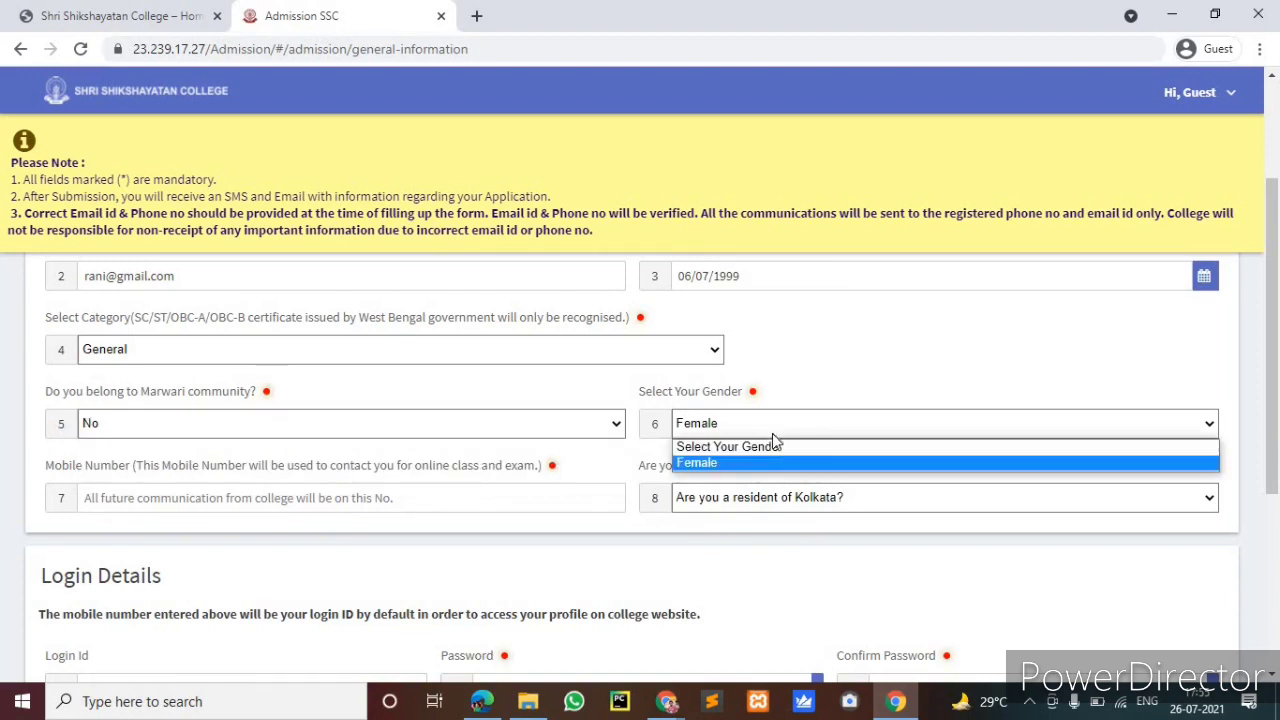
{"action": "left_click", "coordinate": [761, 460]}
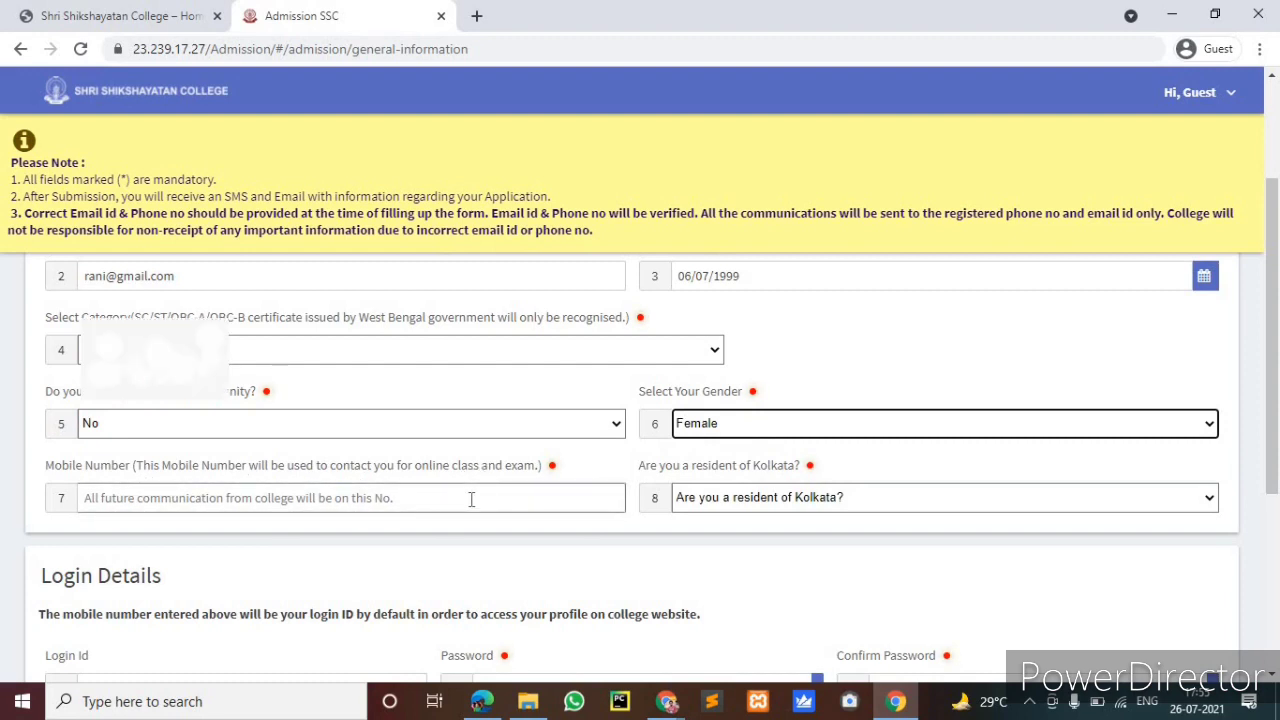
Re-enter the applicant's mobile number and move on to the Login Id field
{"action": "left_click", "coordinate": [471, 499]}
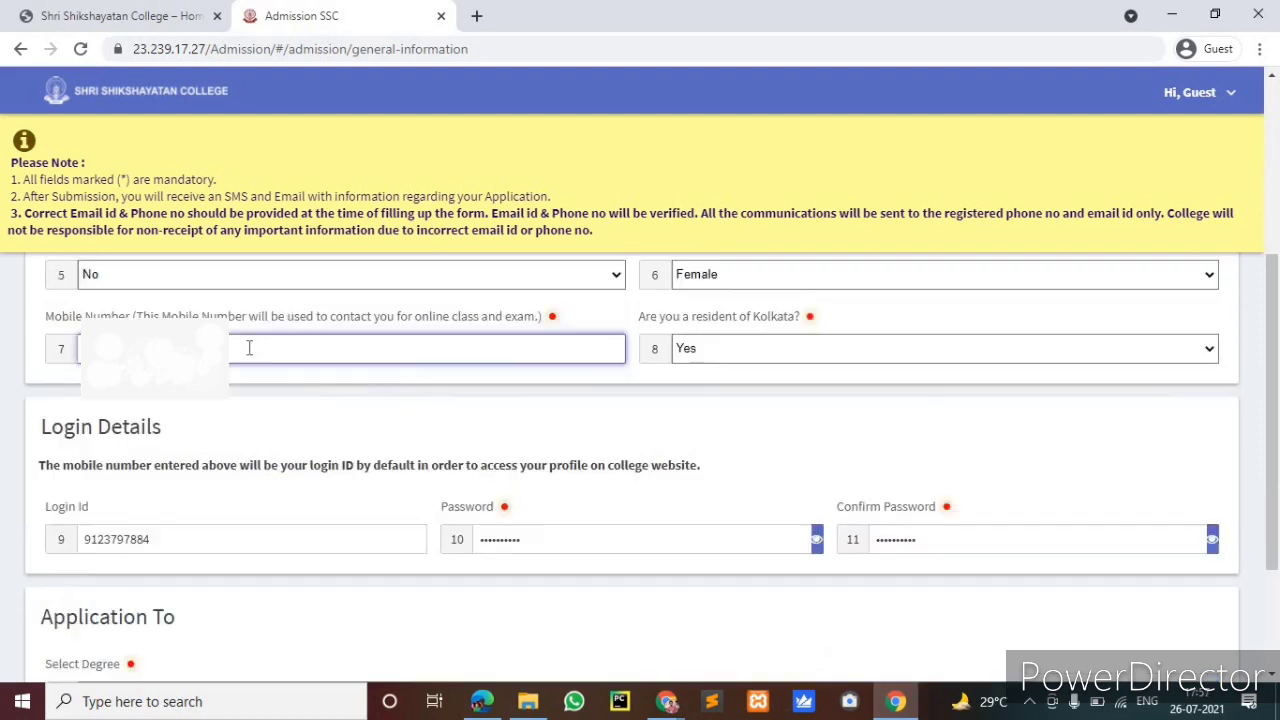
{"action": "key", "text": "BackSpace"}
{"action": "key", "text": "BackSpace"}
{"action": "key", "text": "BackSpace"}
{"action": "key", "text": "BackSpace"}
{"action": "key", "text": "BackSpace"}
{"action": "key", "text": "BackSpace"}
{"action": "key", "text": "BackSpace"}
{"action": "key", "text": "BackSpace"}
{"action": "key", "text": "BackSpace"}
{"action": "key", "text": "BackSpace"}
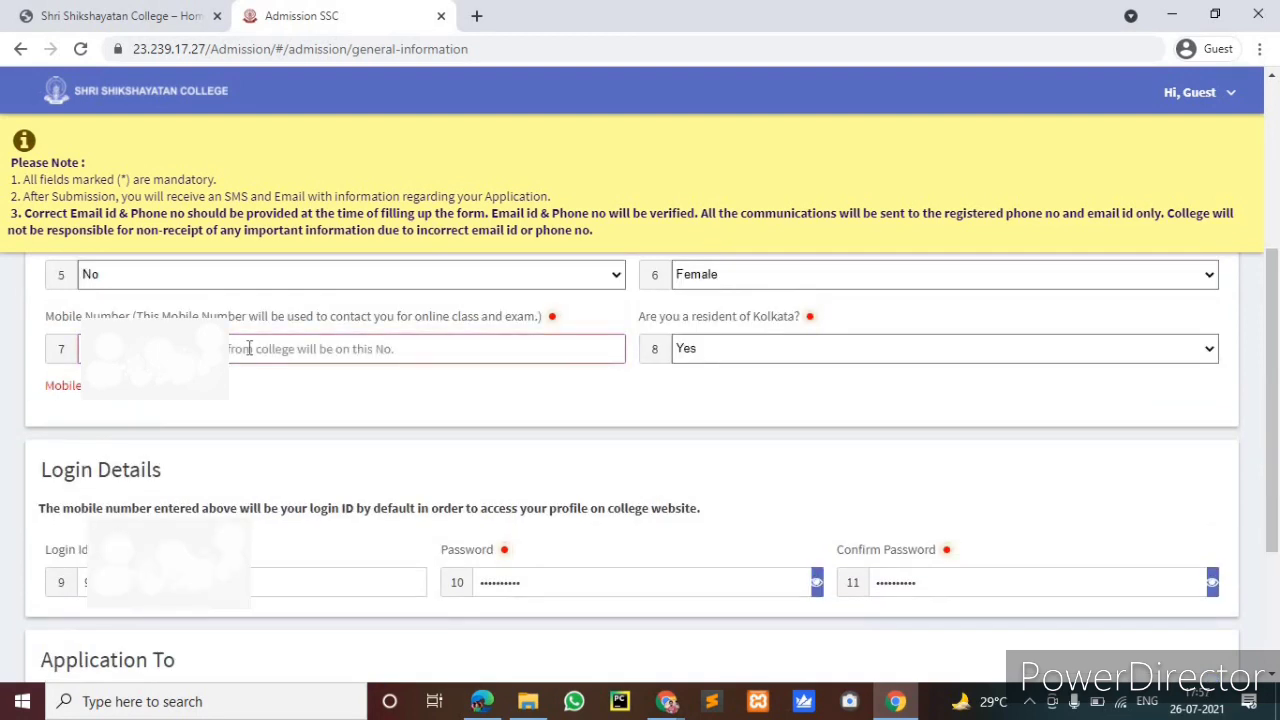
{"action": "type", "text": "90"}
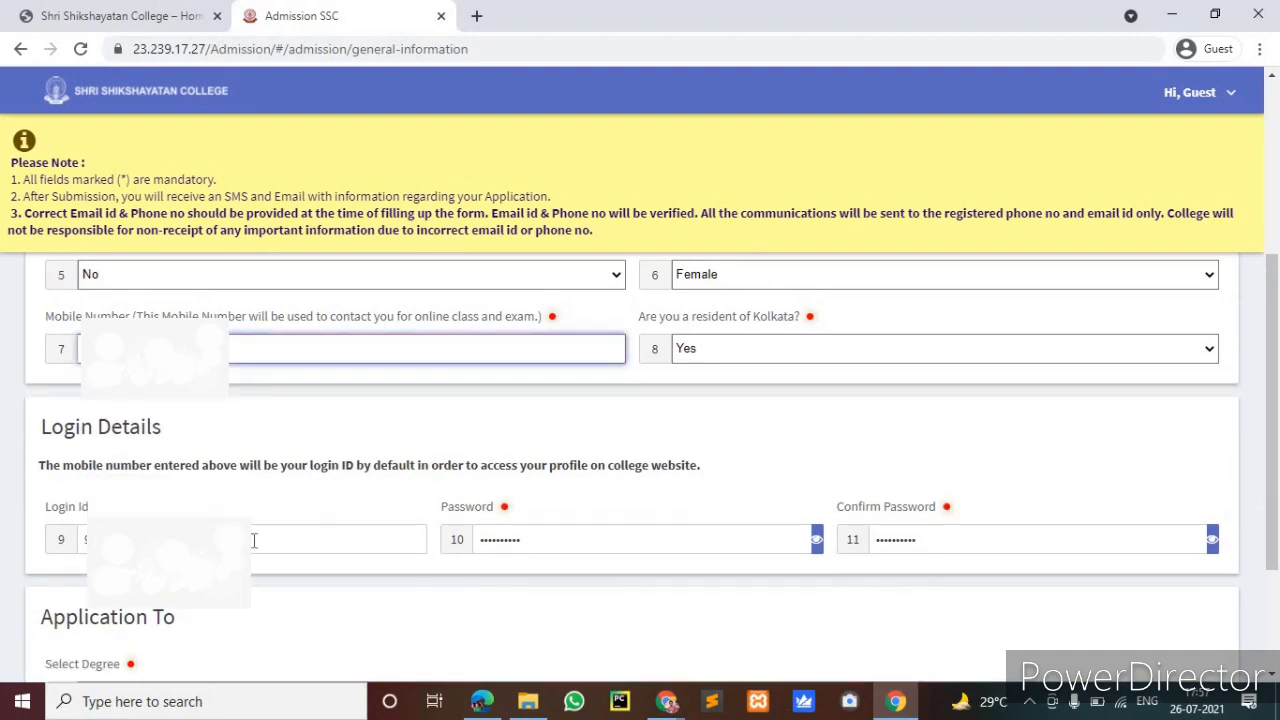
{"action": "left_click", "coordinate": [253, 540]}
{"action": "scroll", "coordinate": [470, 592], "scroll_direction": "down", "scroll_amount": 2}
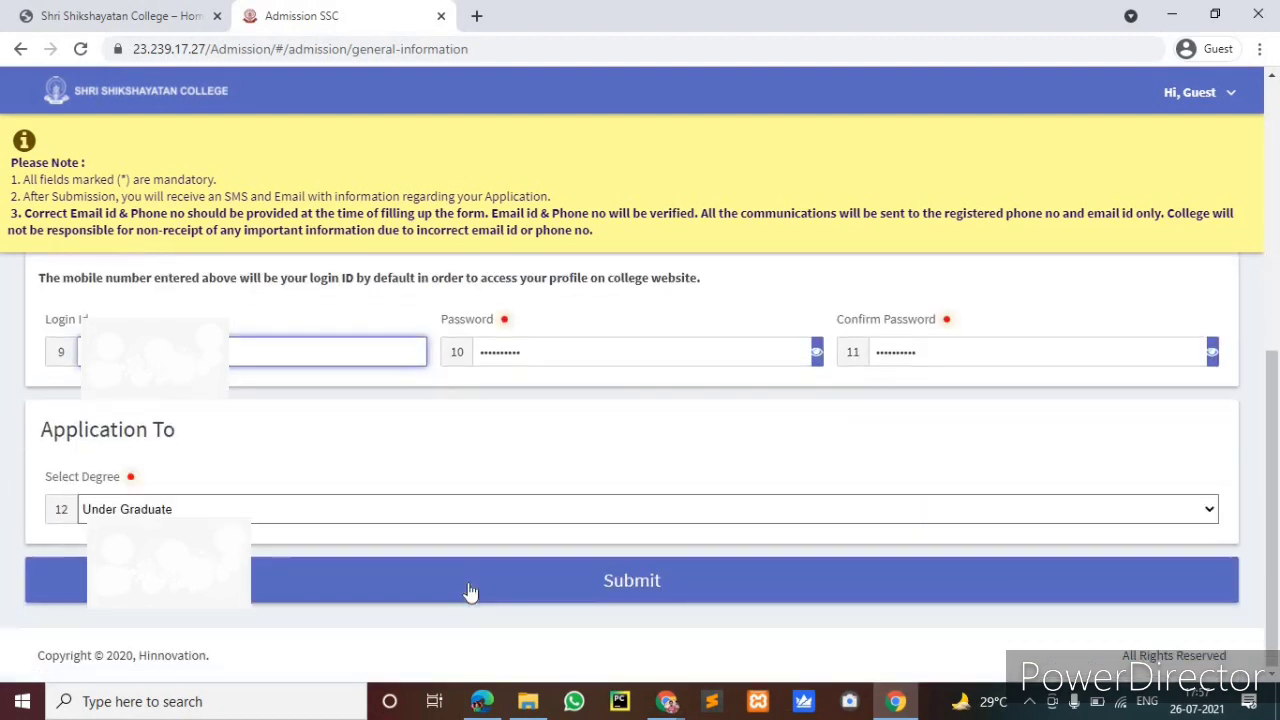
Submit the general information and acknowledge the Registration notice to reach Academic Details
{"action": "left_click", "coordinate": [470, 590]}
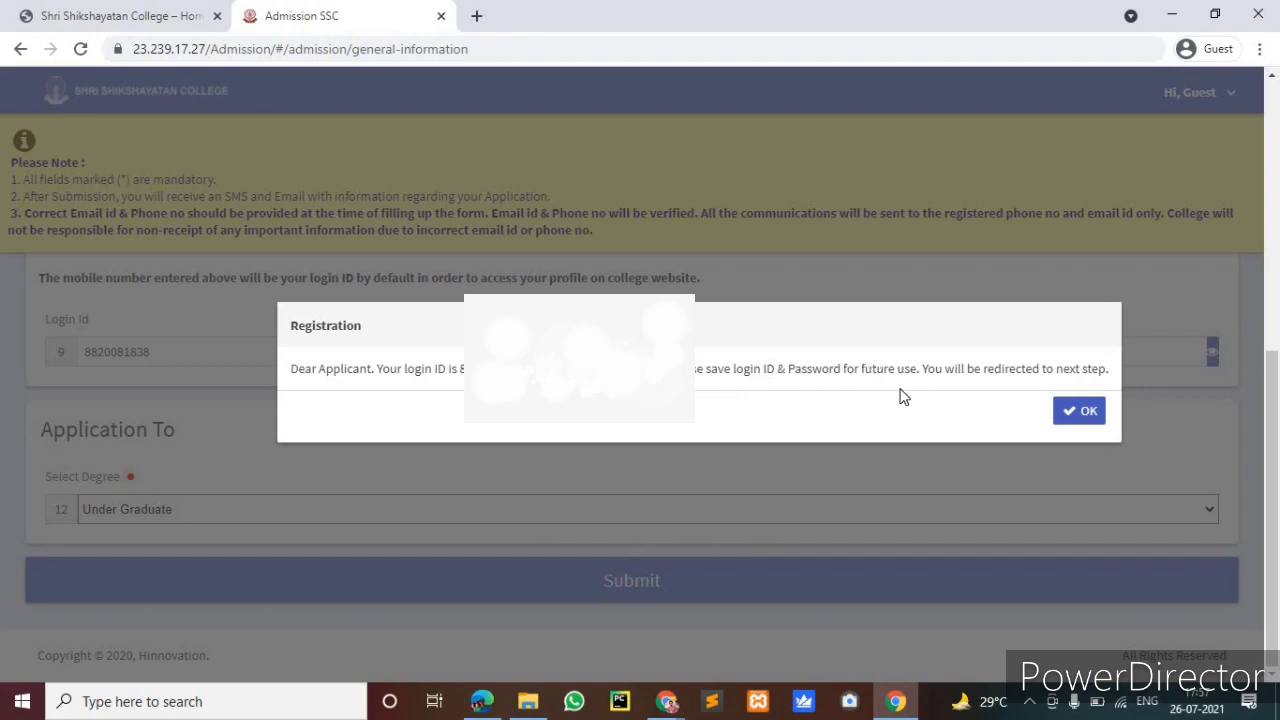
{"action": "left_click", "coordinate": [1068, 411]}
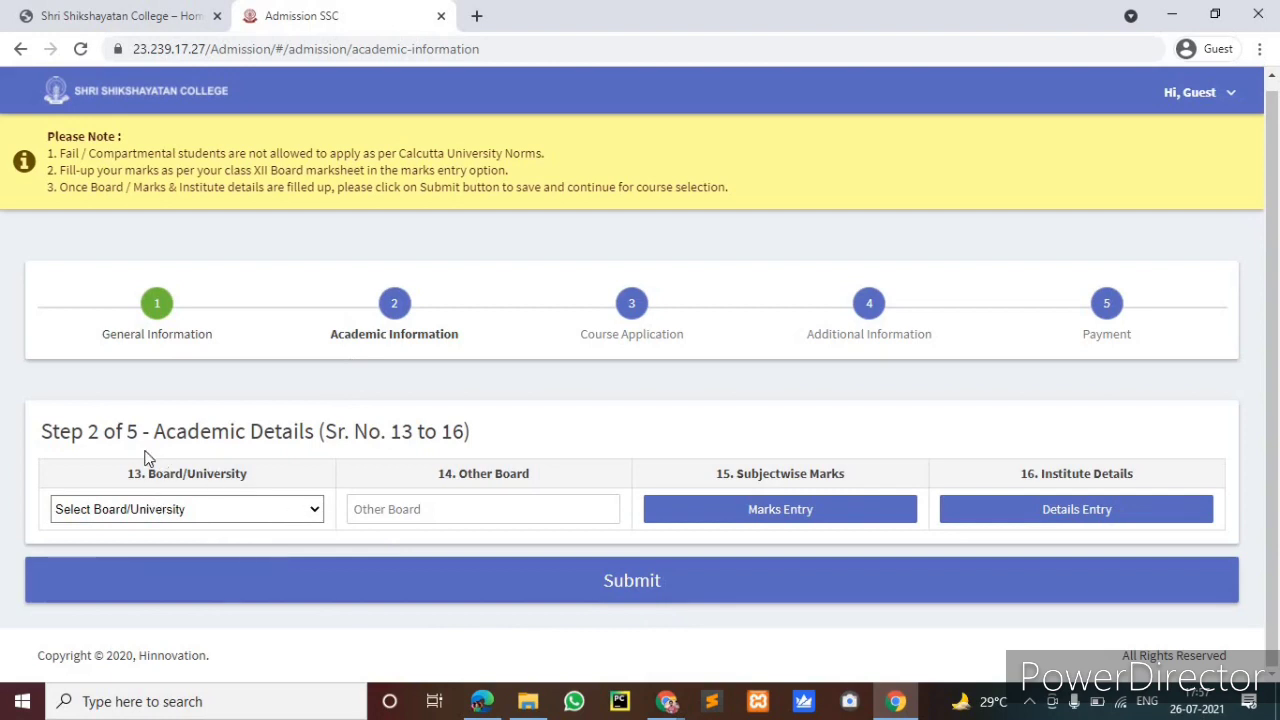
Pick WBCHSE from the Board/University list and open the Marks Entry form
{"action": "left_click", "coordinate": [303, 512]}
{"action": "scroll", "coordinate": [390, 410], "scroll_direction": "down", "scroll_amount": 1}
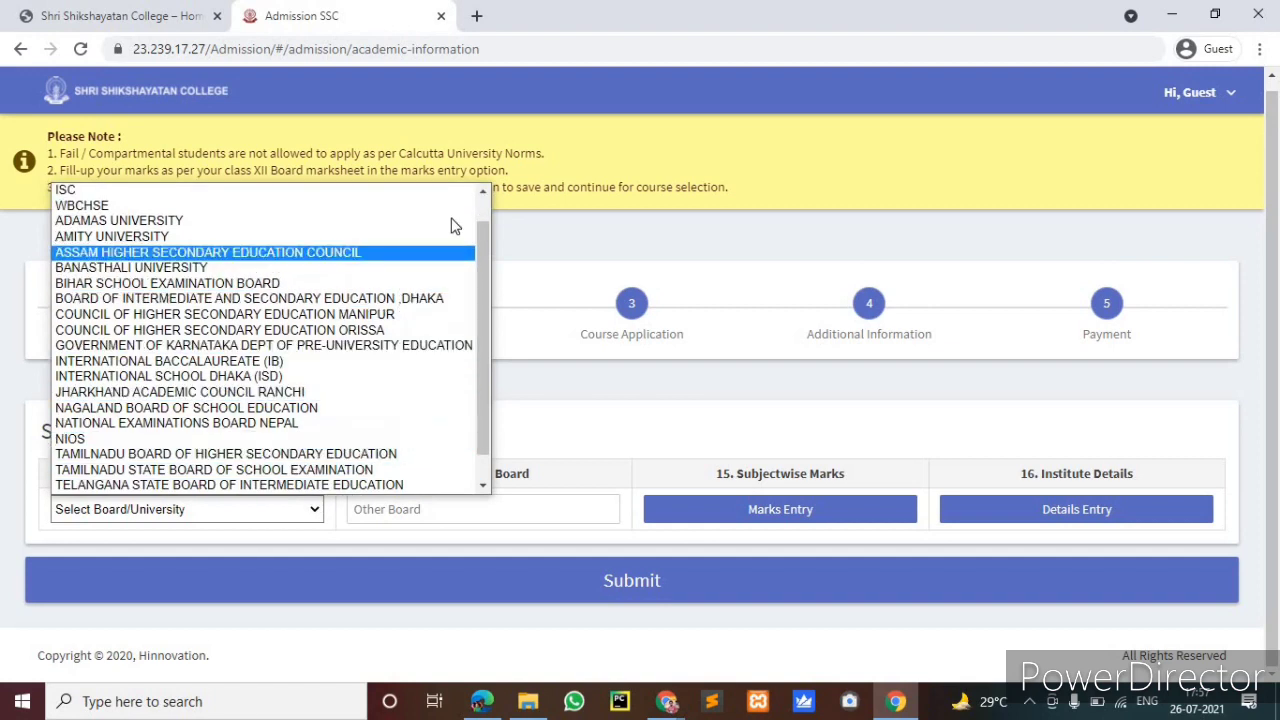
{"action": "scroll", "coordinate": [275, 440], "scroll_direction": "down", "scroll_amount": 1}
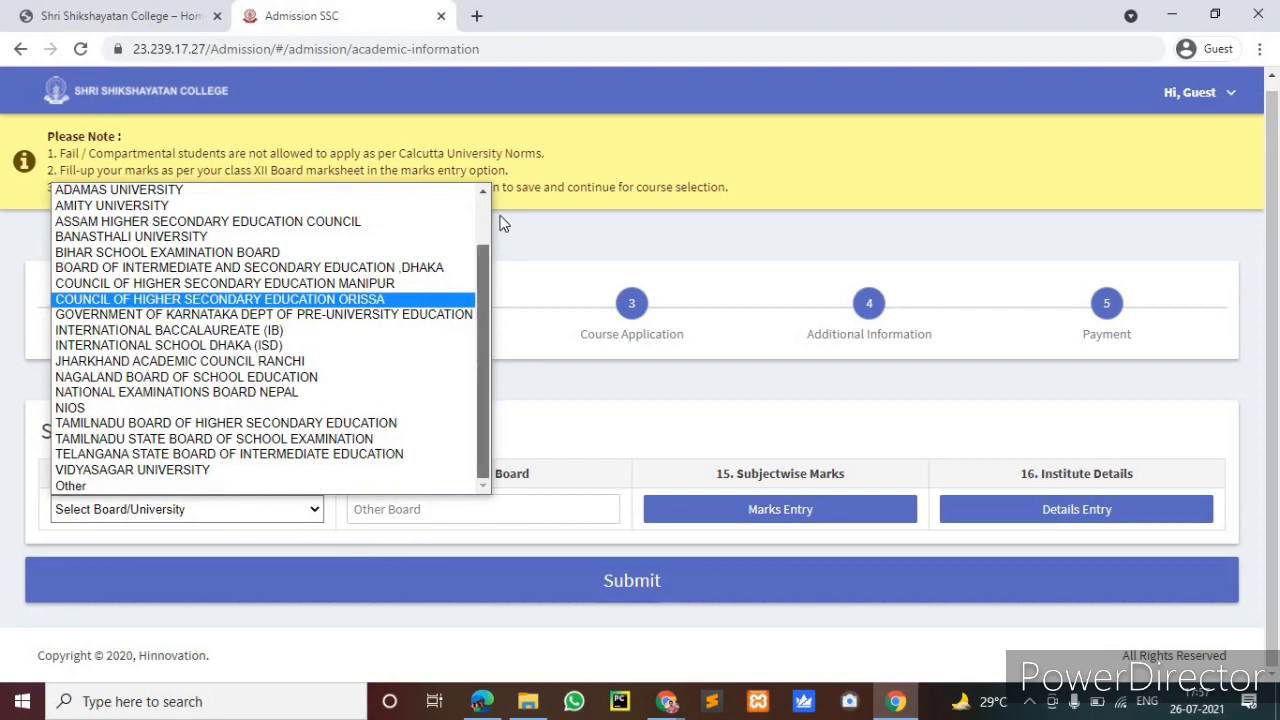
{"action": "scroll", "coordinate": [490, 225], "scroll_direction": "up", "scroll_amount": 2}
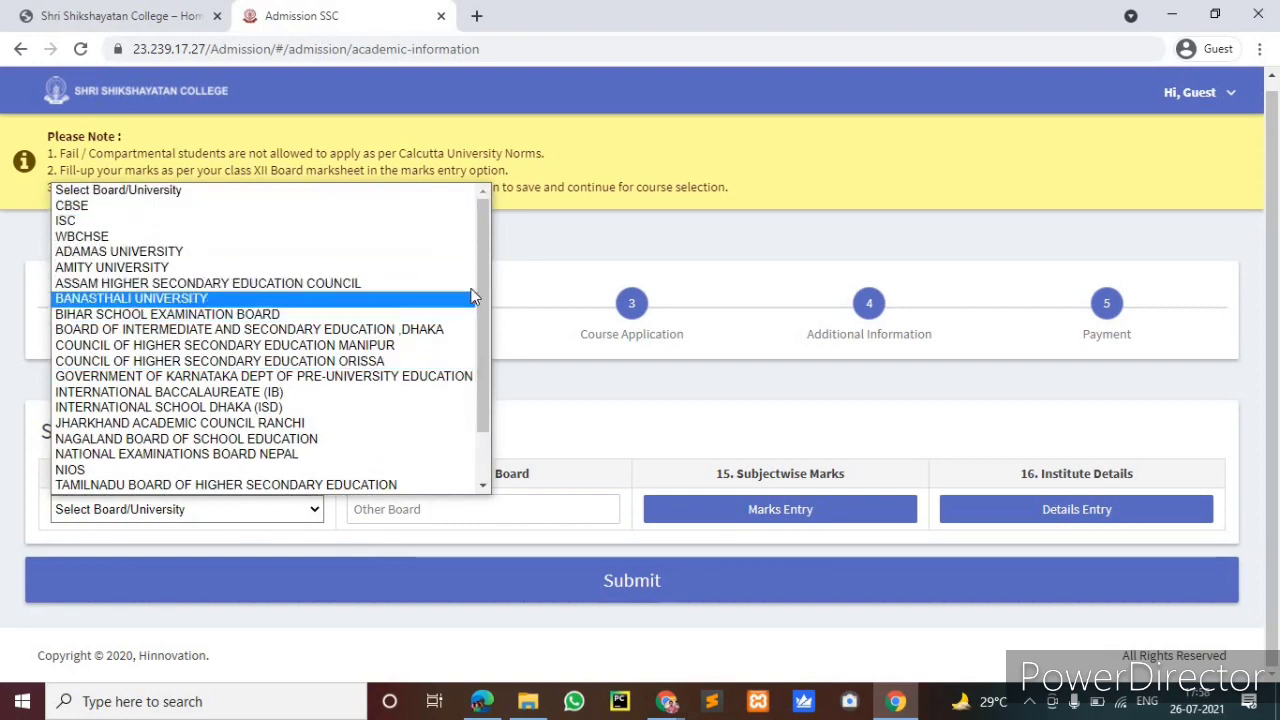
{"action": "left_click", "coordinate": [140, 512]}
{"action": "left_click", "coordinate": [145, 512]}
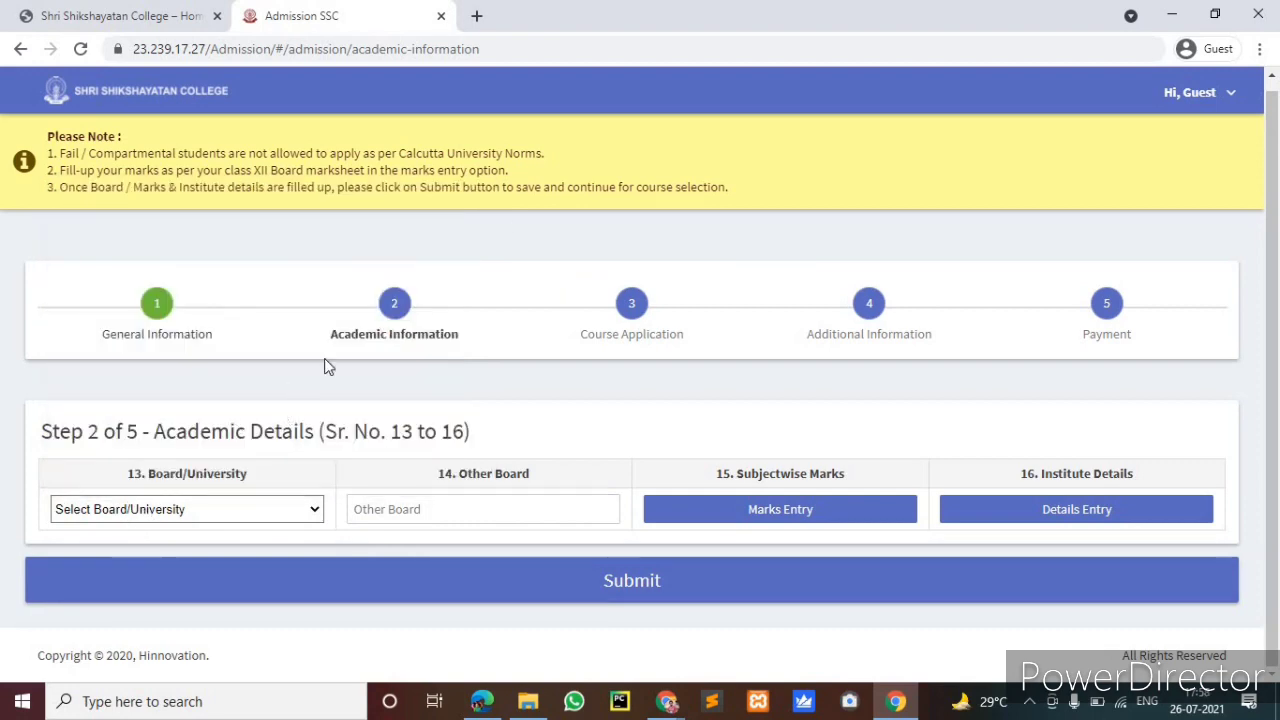
{"action": "scroll", "coordinate": [443, 408], "scroll_direction": "down", "scroll_amount": 2}
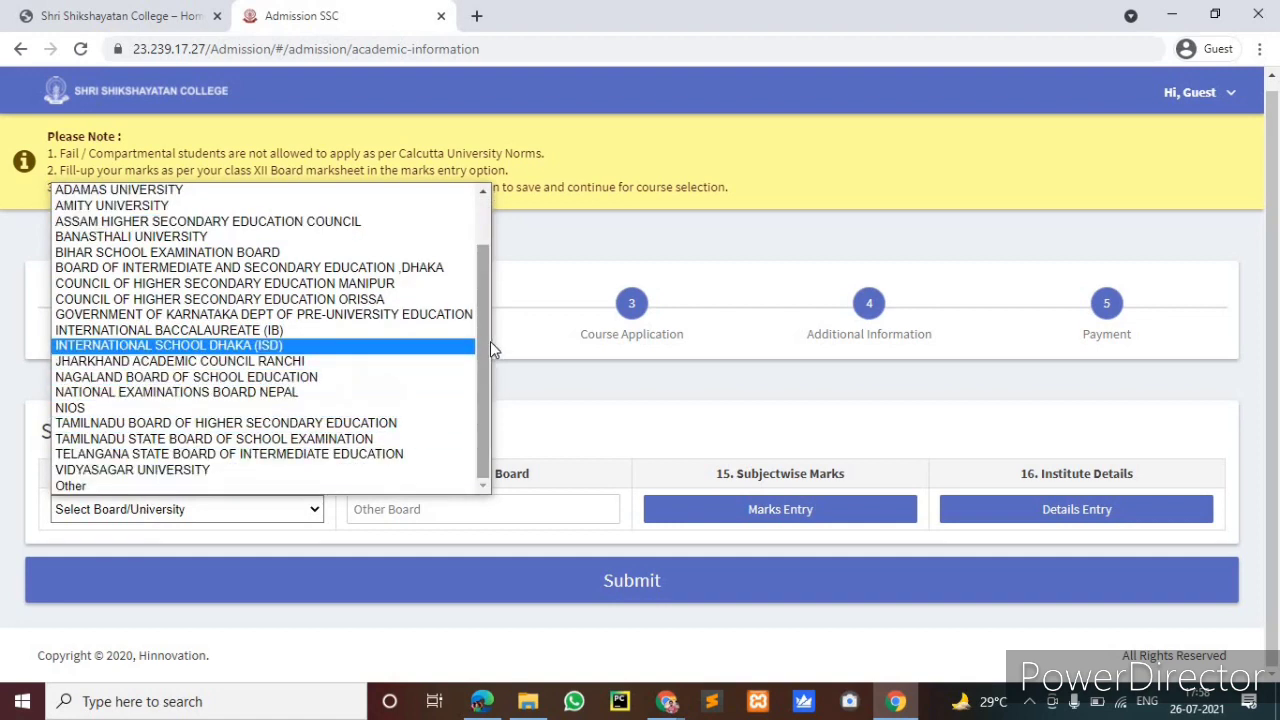
{"action": "scroll", "coordinate": [489, 345], "scroll_direction": "up", "scroll_amount": 2}
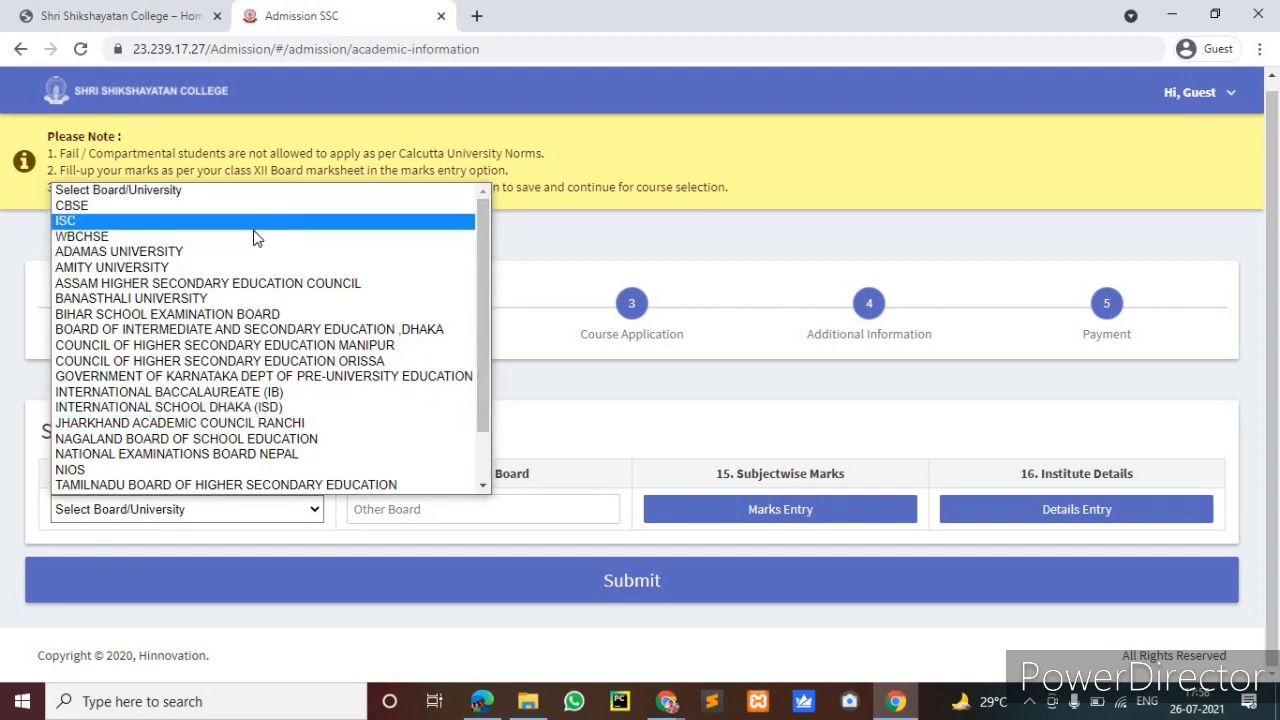
{"action": "left_click", "coordinate": [254, 237]}
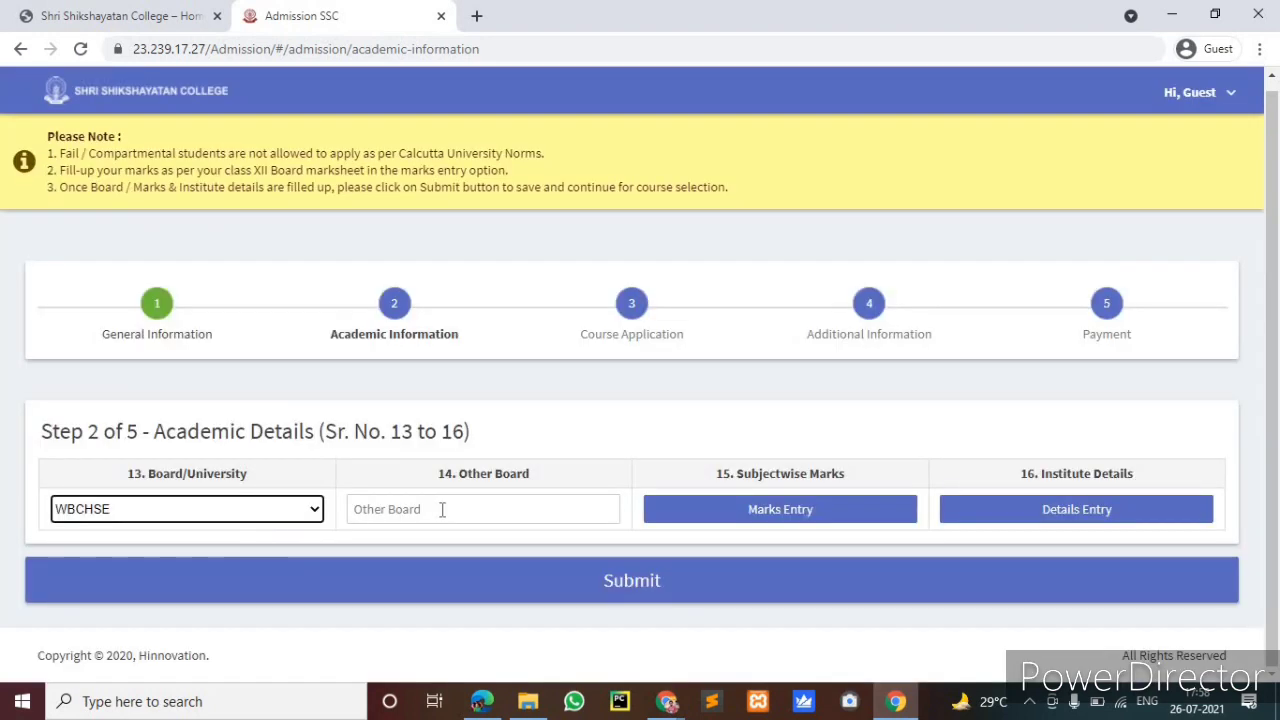
{"action": "left_click", "coordinate": [442, 509]}
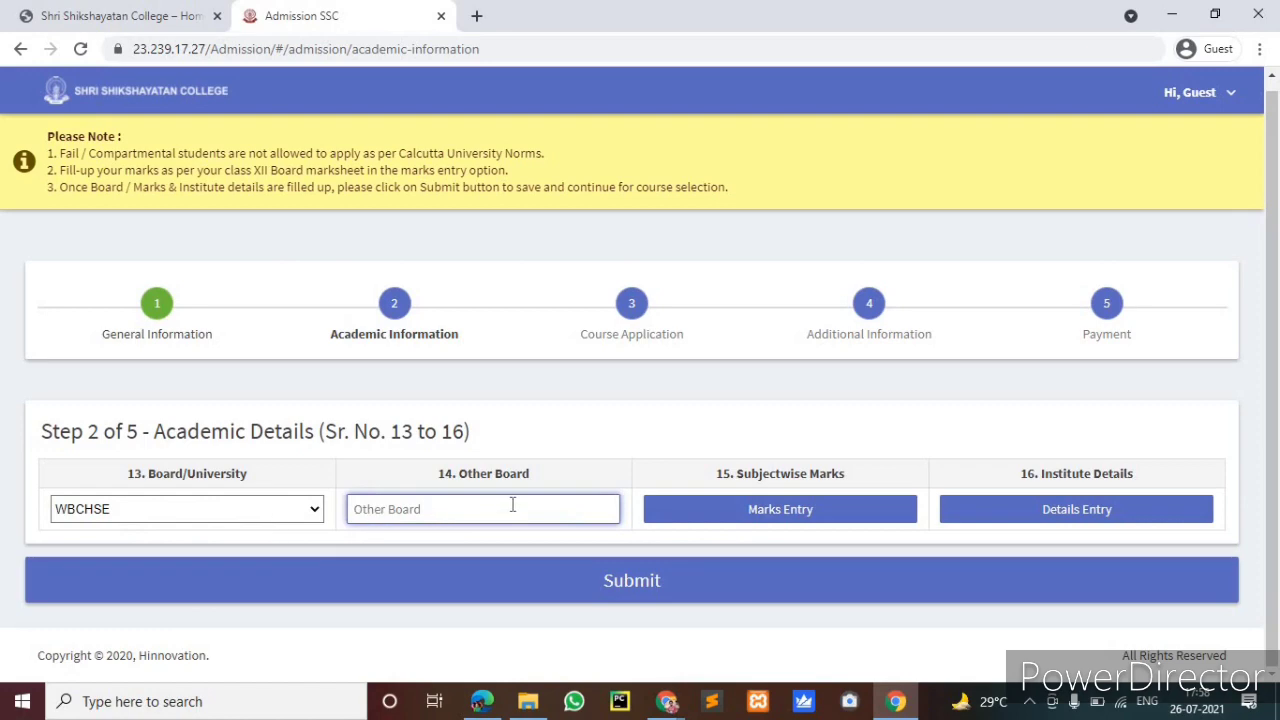
{"action": "left_click", "coordinate": [755, 517]}
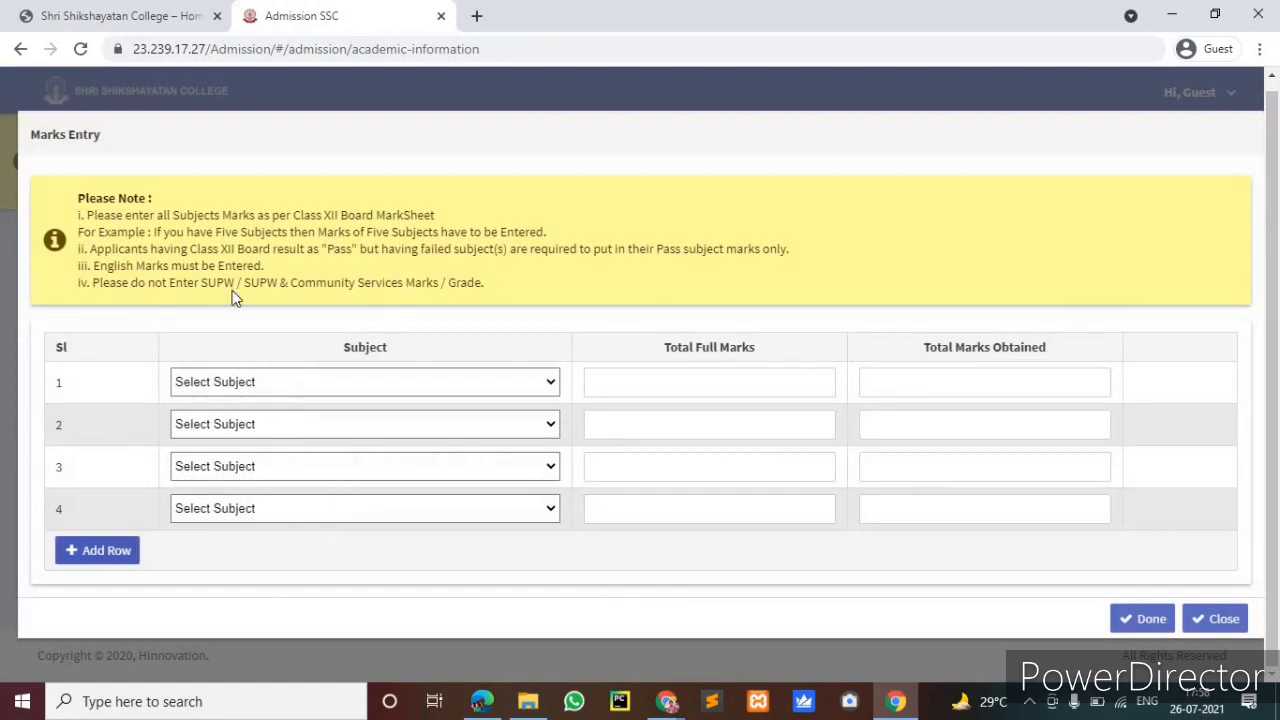
Set row 1's subject to English with 90 marks obtained
{"action": "left_click", "coordinate": [460, 378]}
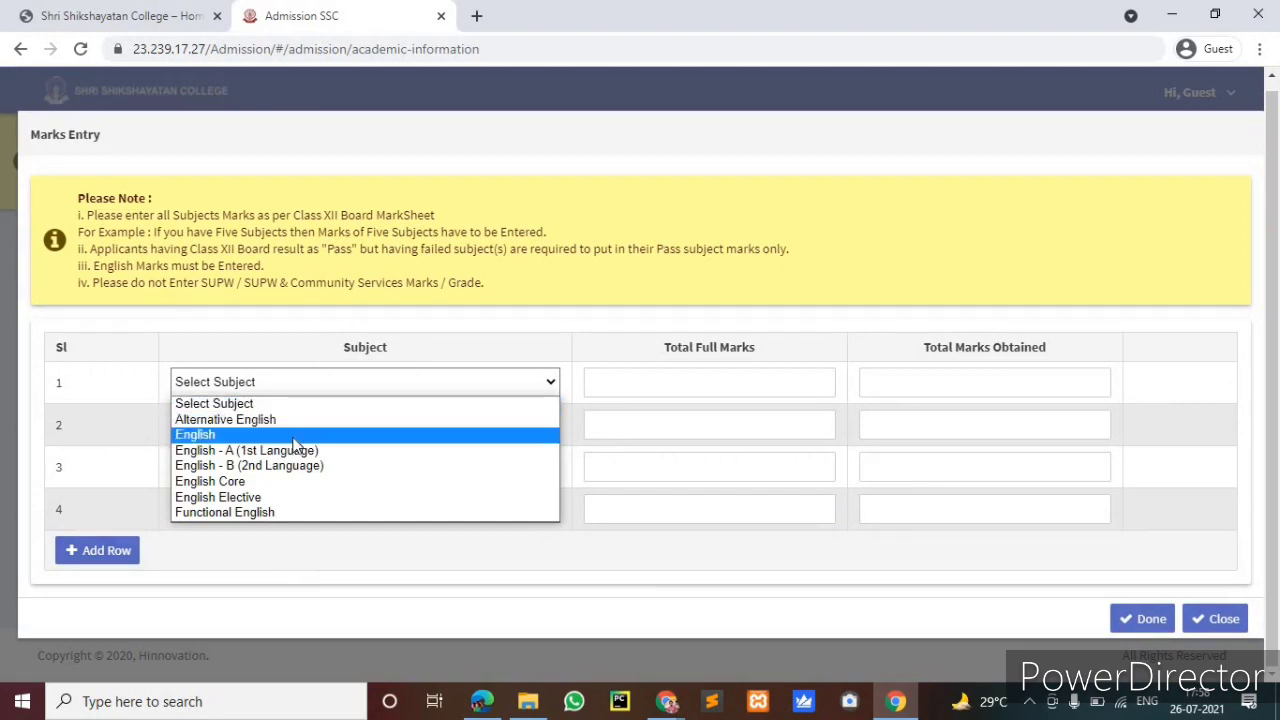
{"action": "left_click", "coordinate": [293, 439]}
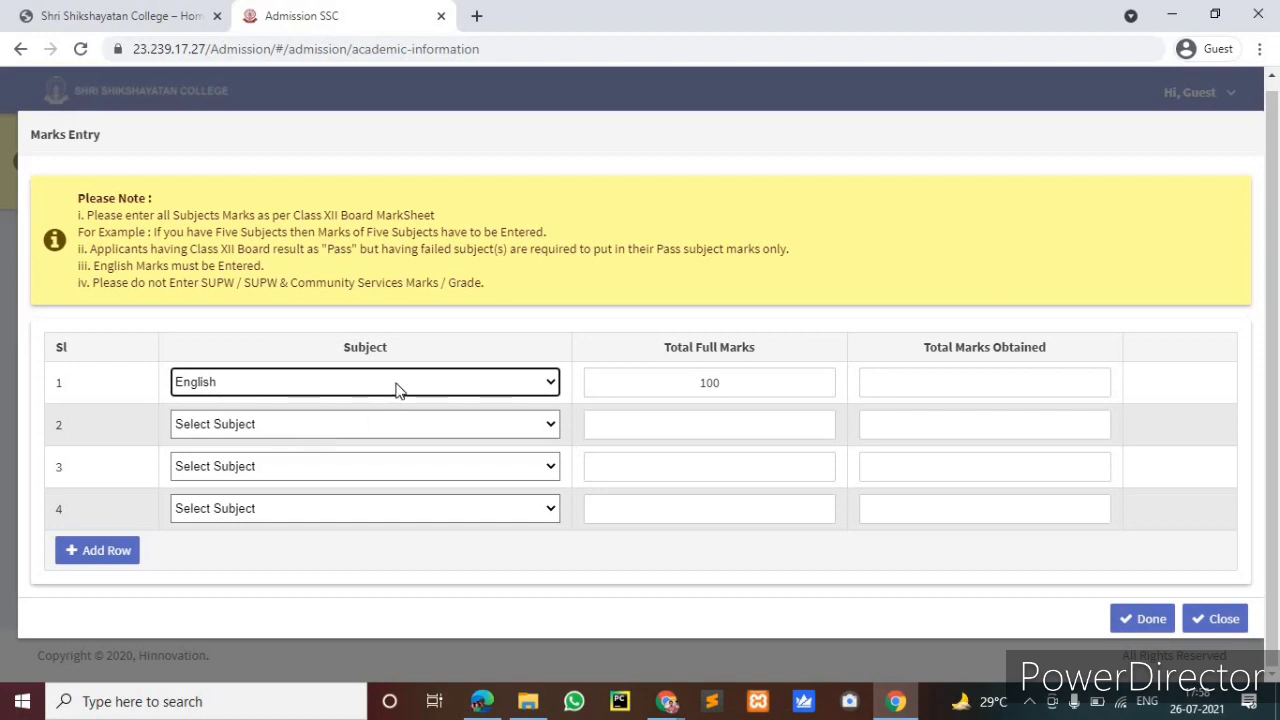
{"action": "left_click", "coordinate": [396, 384]}
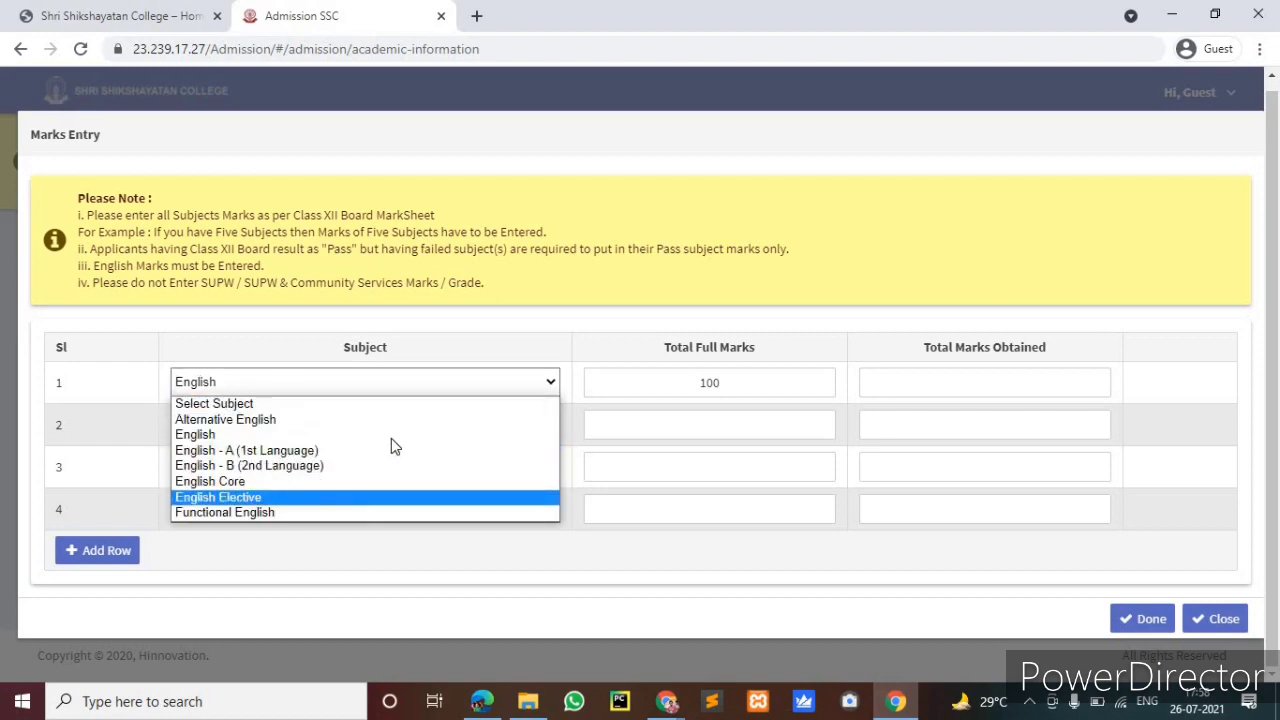
{"action": "left_click", "coordinate": [394, 435]}
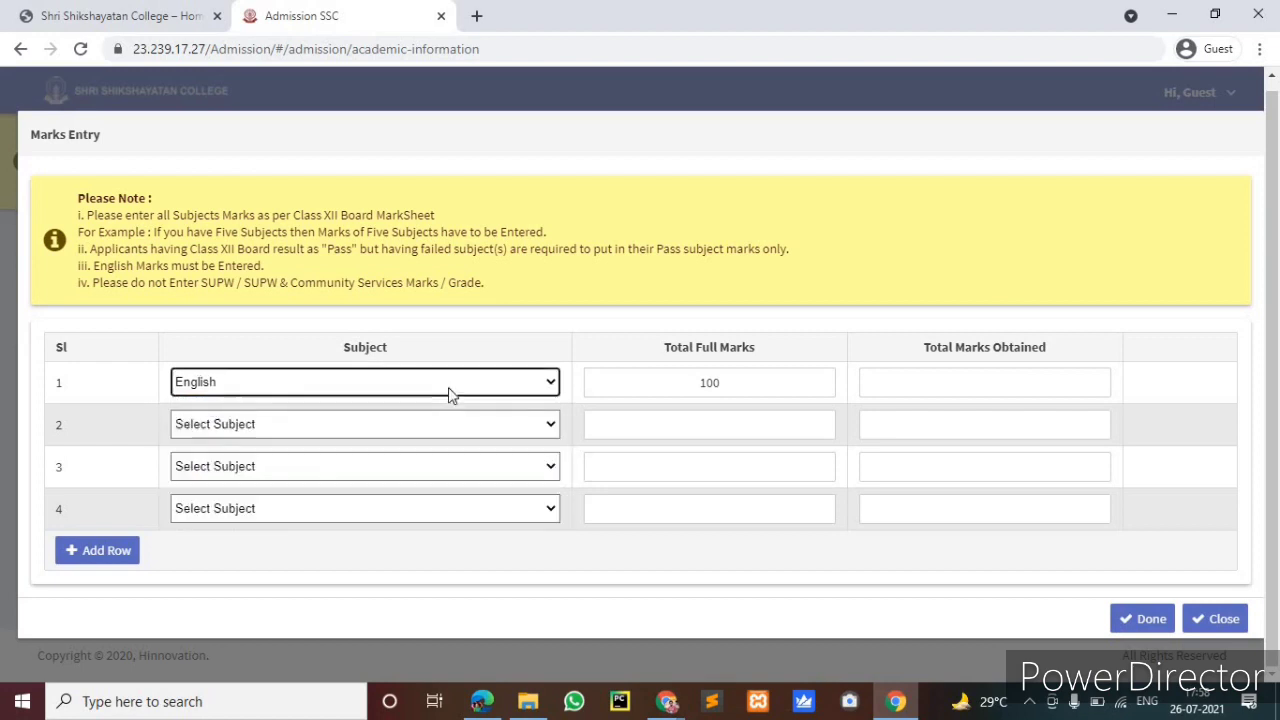
{"action": "left_click", "coordinate": [932, 388]}
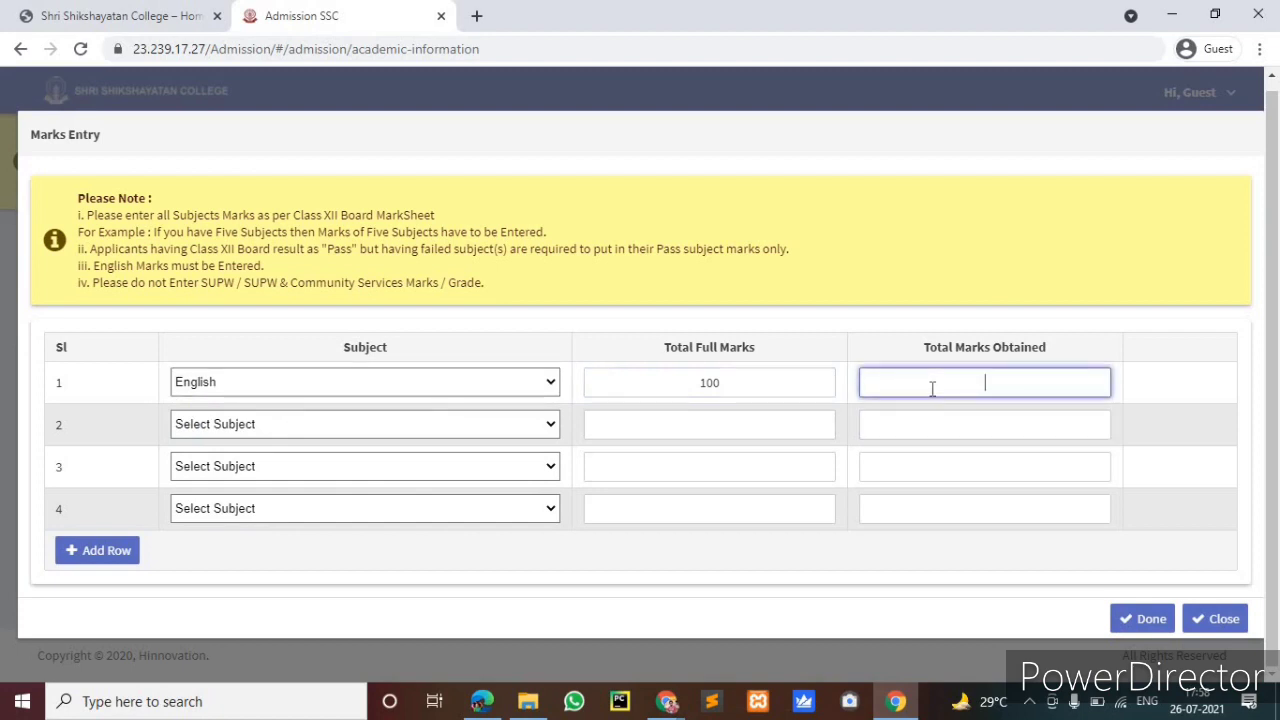
{"action": "type", "text": "90"}
Select Accountancy as row 2's subject and go to its marks field
{"action": "left_click", "coordinate": [503, 432]}
{"action": "scroll", "coordinate": [549, 200], "scroll_direction": "down", "scroll_amount": 1}
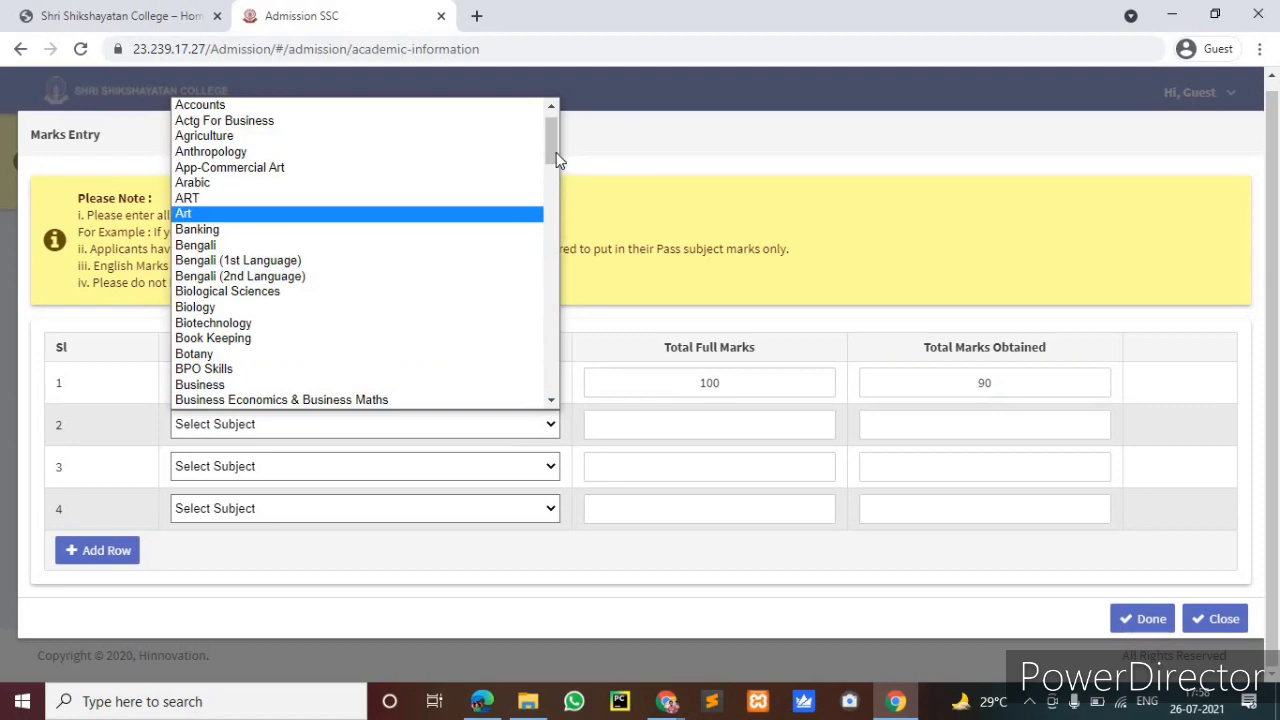
{"action": "left_click_drag", "start_coordinate": [549, 240], "coordinate": [516, 197]}
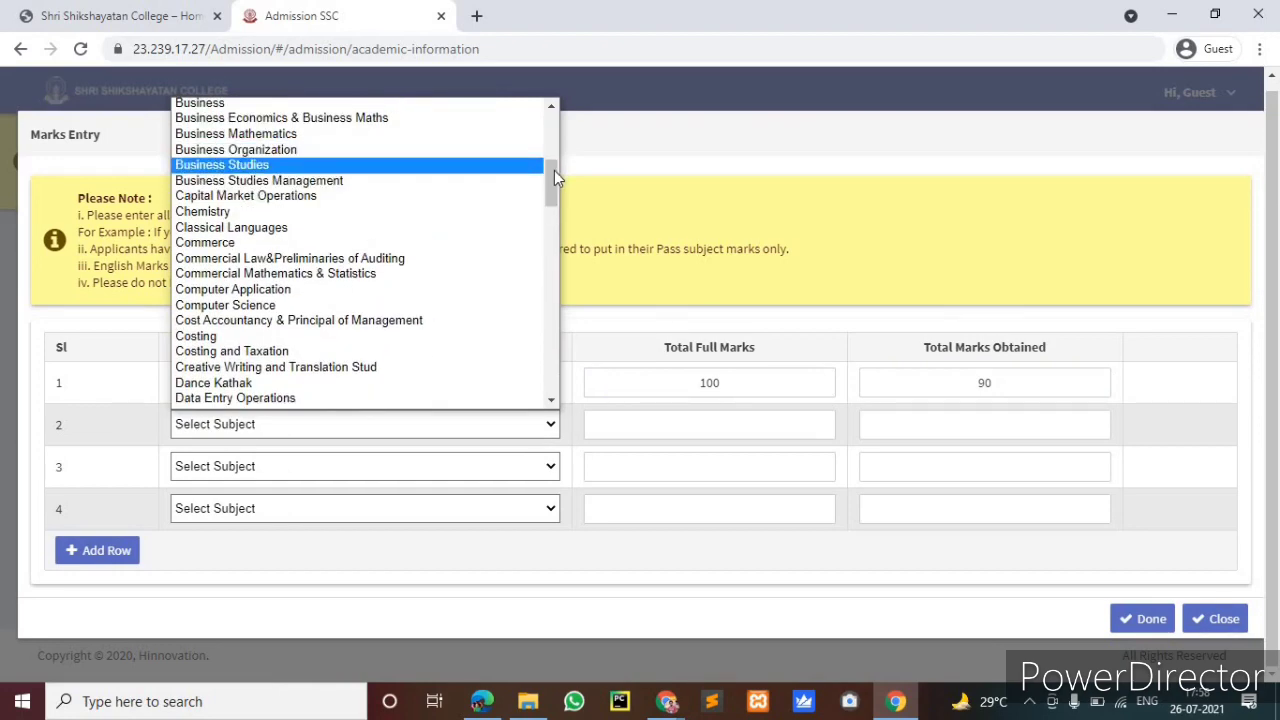
{"action": "left_click_drag", "start_coordinate": [550, 150], "coordinate": [551, 120]}
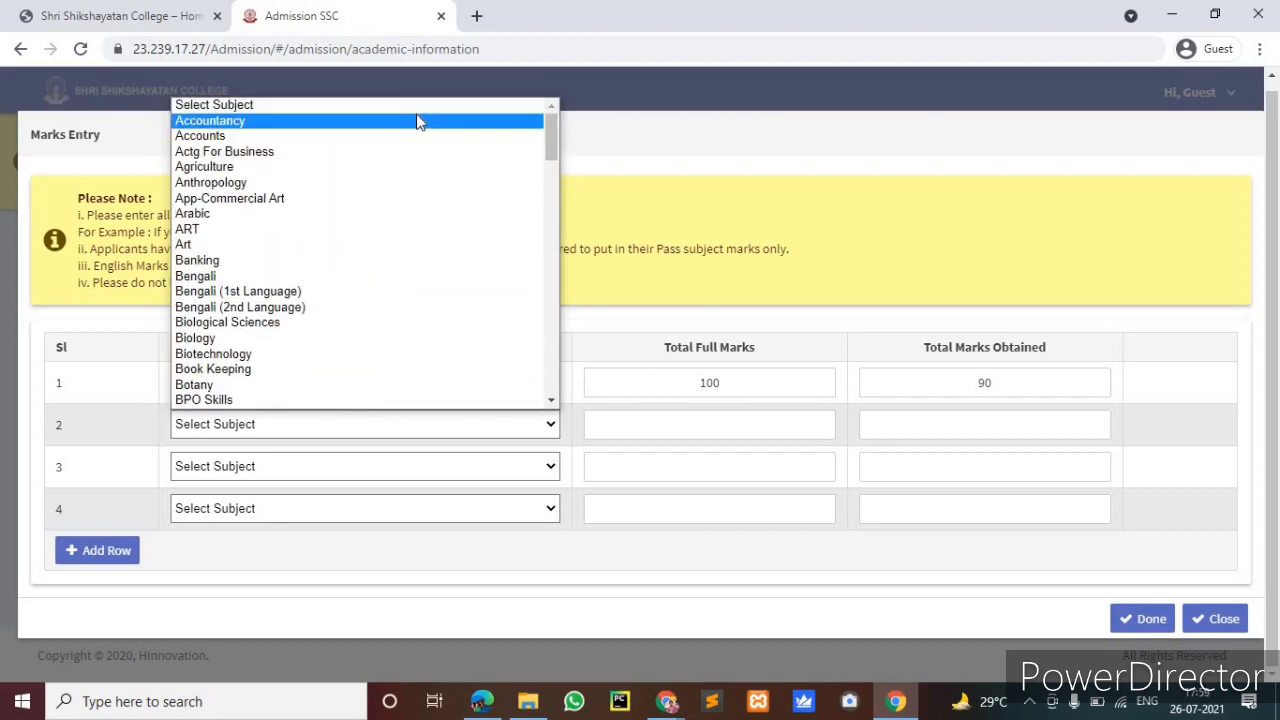
{"action": "left_click", "coordinate": [418, 120]}
{"action": "left_click", "coordinate": [949, 422]}
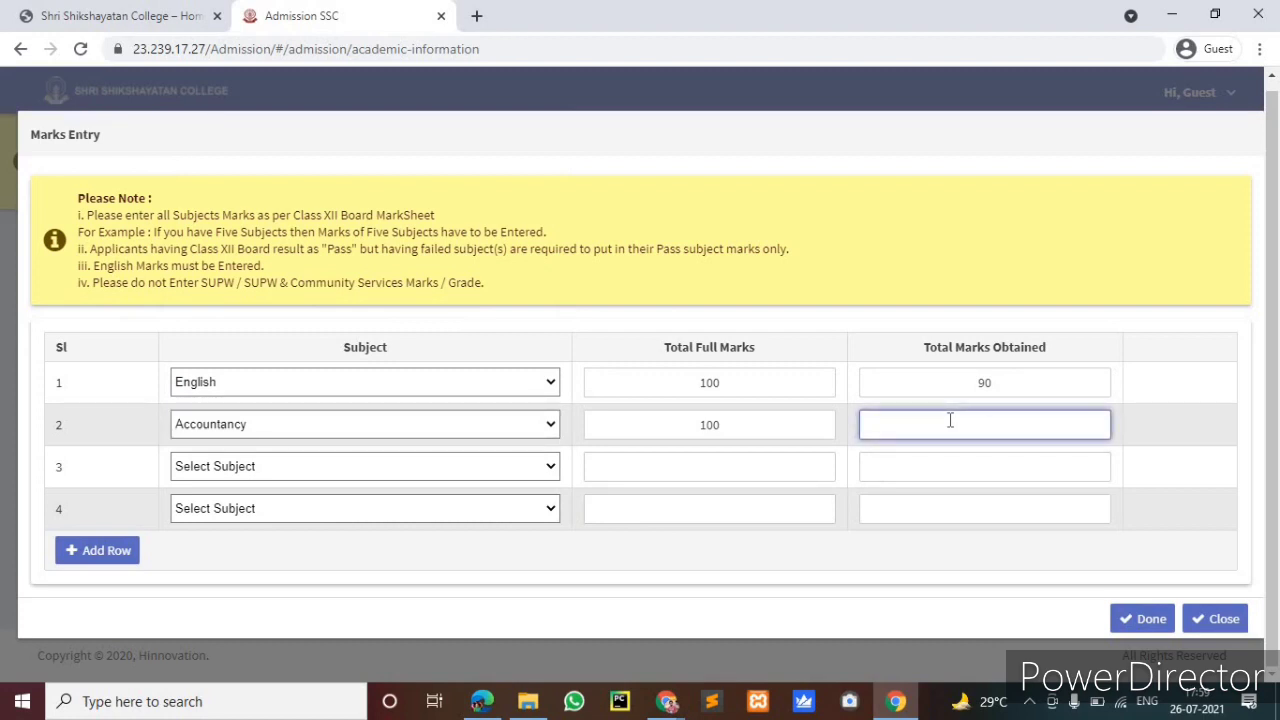
Enter 85 for Accountancy and add Costing and Taxation with 70 marks in row 3
{"action": "type", "text": "85"}
{"action": "left_click", "coordinate": [543, 467]}
{"action": "scroll", "coordinate": [530, 270], "scroll_direction": "down", "scroll_amount": 1}
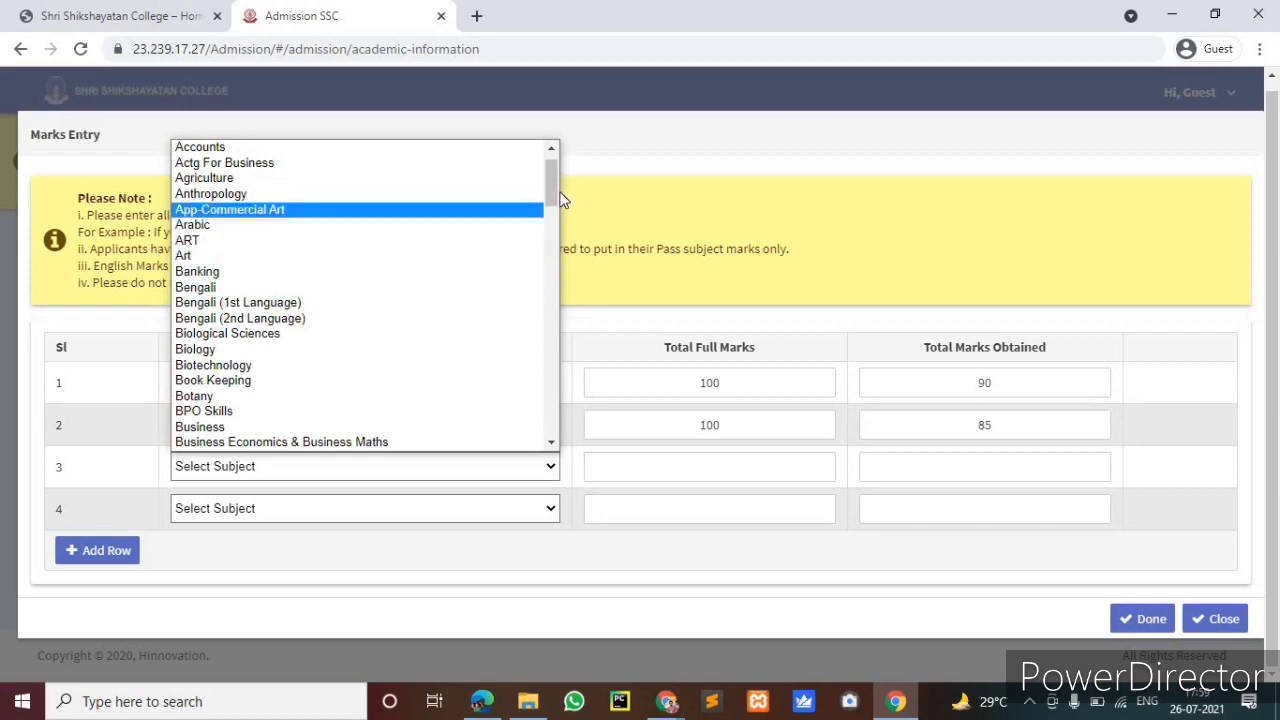
{"action": "scroll", "coordinate": [555, 240], "scroll_direction": "down", "scroll_amount": 5}
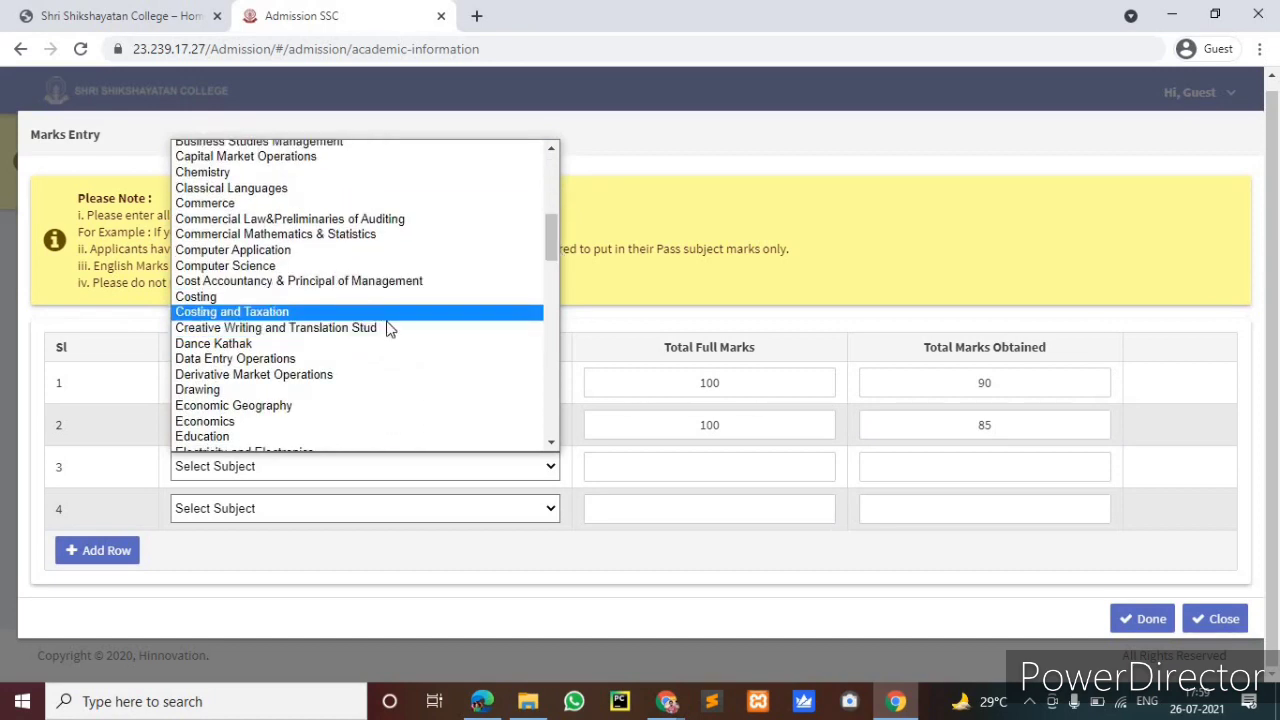
{"action": "left_click", "coordinate": [380, 312]}
{"action": "left_click", "coordinate": [890, 468]}
{"action": "left_click", "coordinate": [890, 468]}
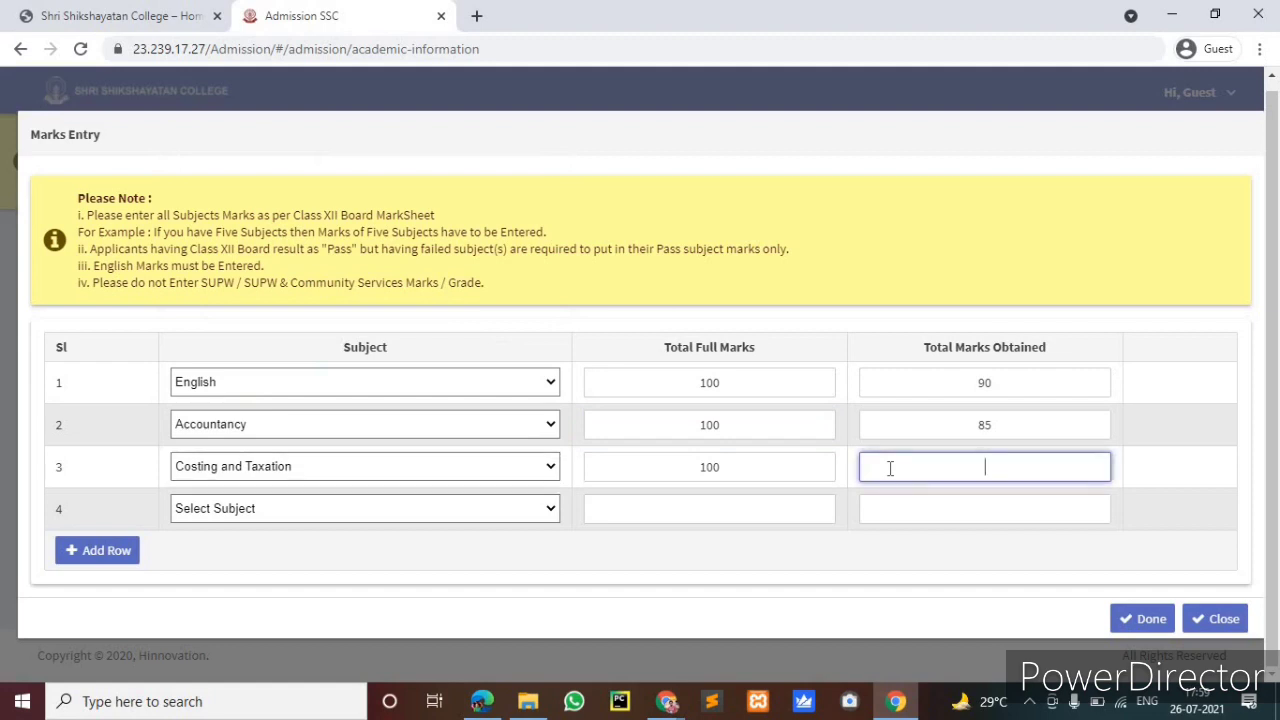
{"action": "type", "text": "70"}
Add Economics with 89 marks obtained as the fourth subject
{"action": "left_click", "coordinate": [497, 508]}
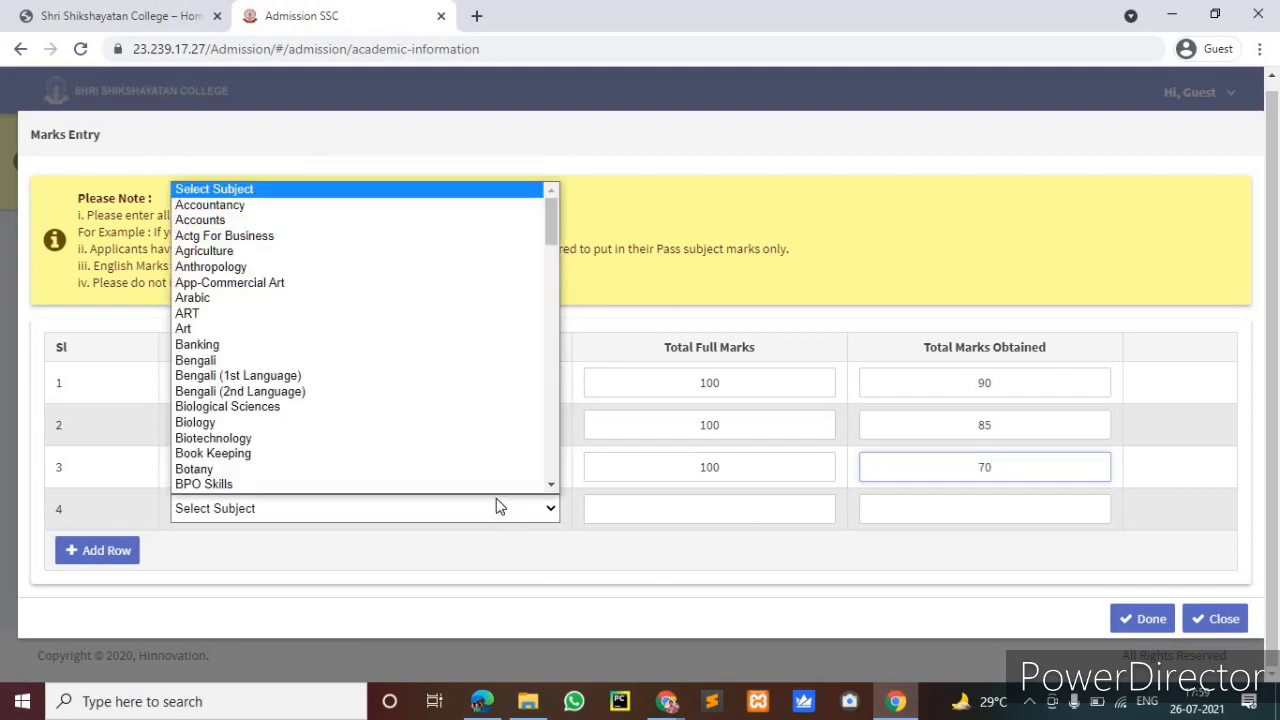
{"action": "scroll", "coordinate": [548, 330], "scroll_direction": "down", "scroll_amount": 3}
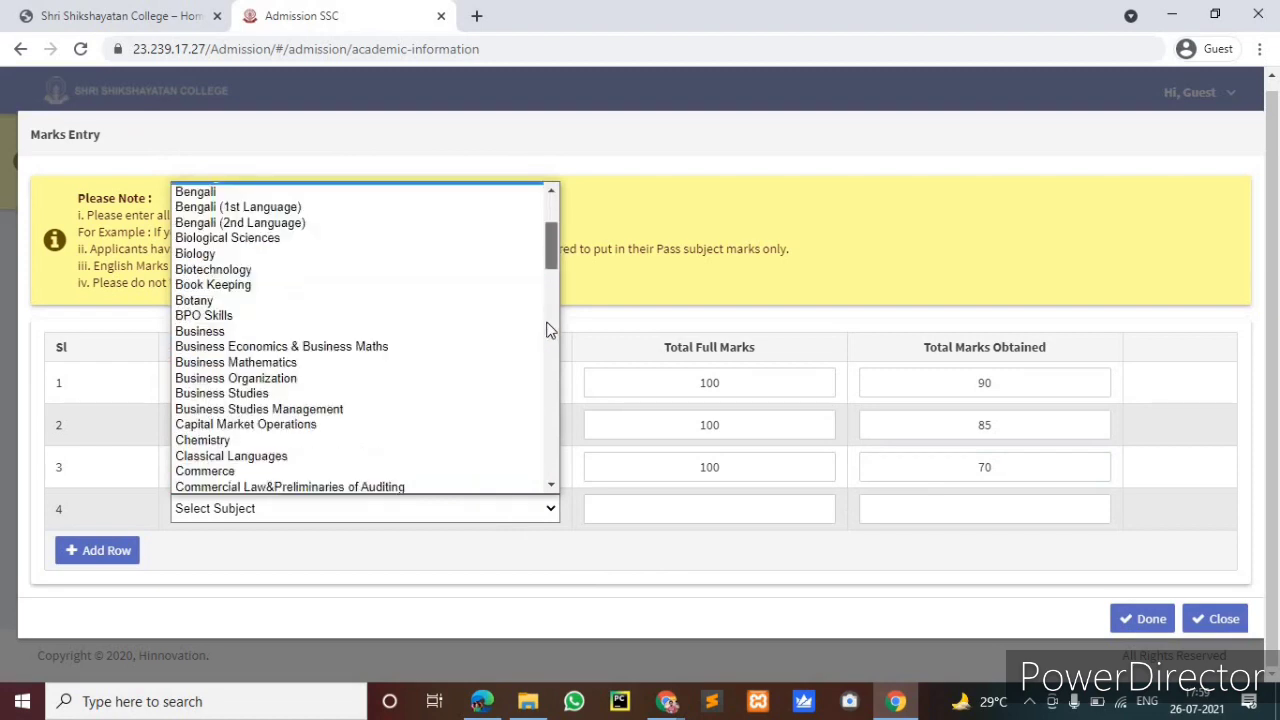
{"action": "scroll", "coordinate": [548, 330], "scroll_direction": "down", "scroll_amount": 6}
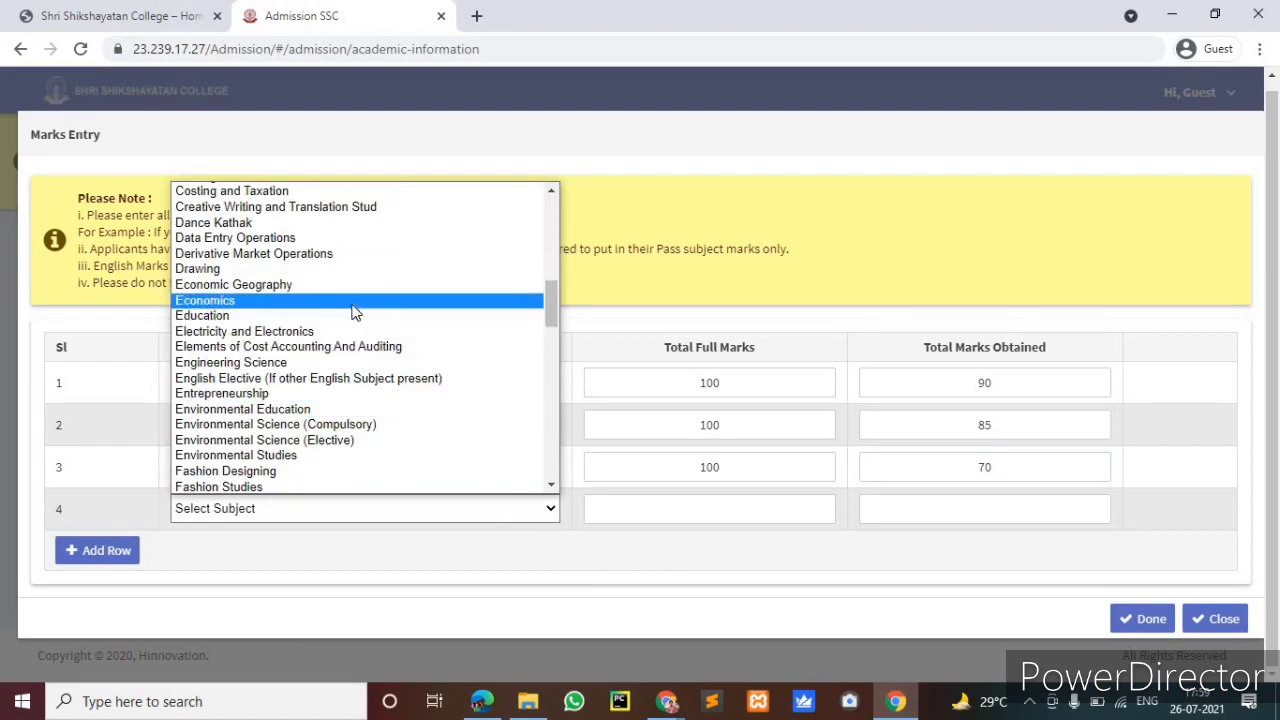
{"action": "left_click", "coordinate": [353, 301]}
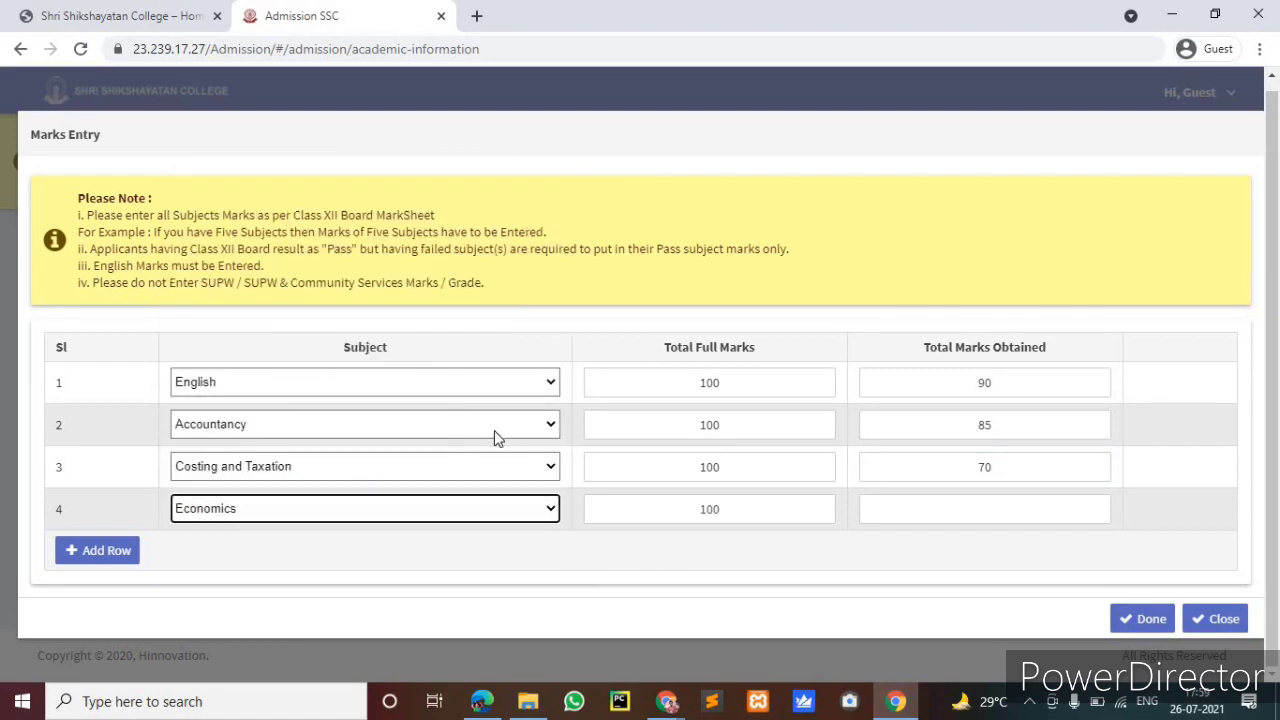
{"action": "left_click", "coordinate": [997, 518]}
{"action": "type", "text": "89"}
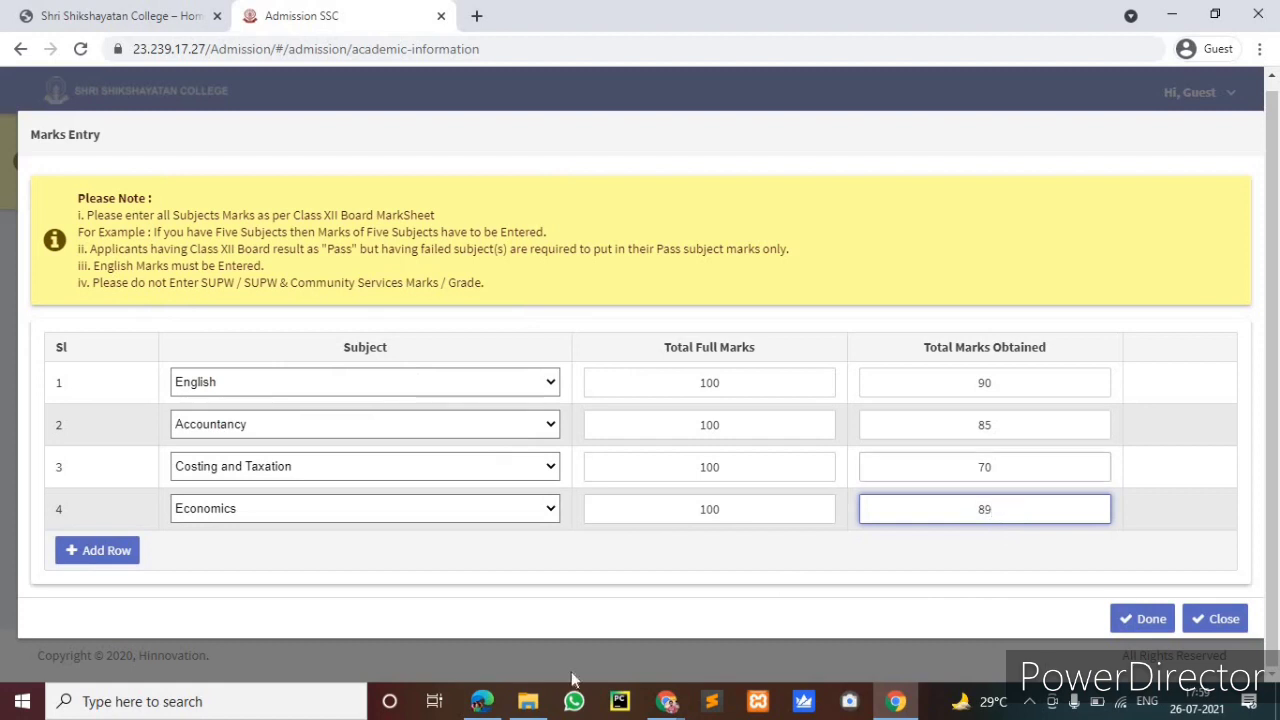
Save the subject marks with Done and open the Institute Details entry form
{"action": "left_click", "coordinate": [1150, 618]}
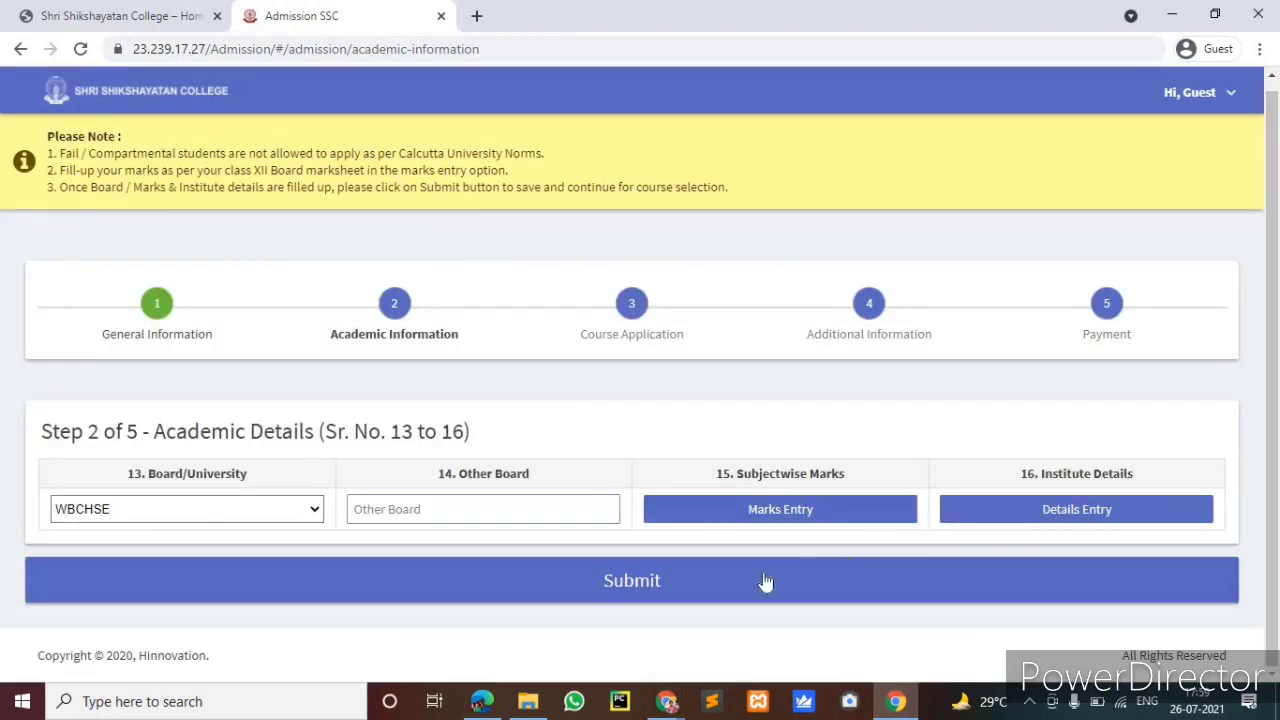
{"action": "left_click", "coordinate": [830, 511]}
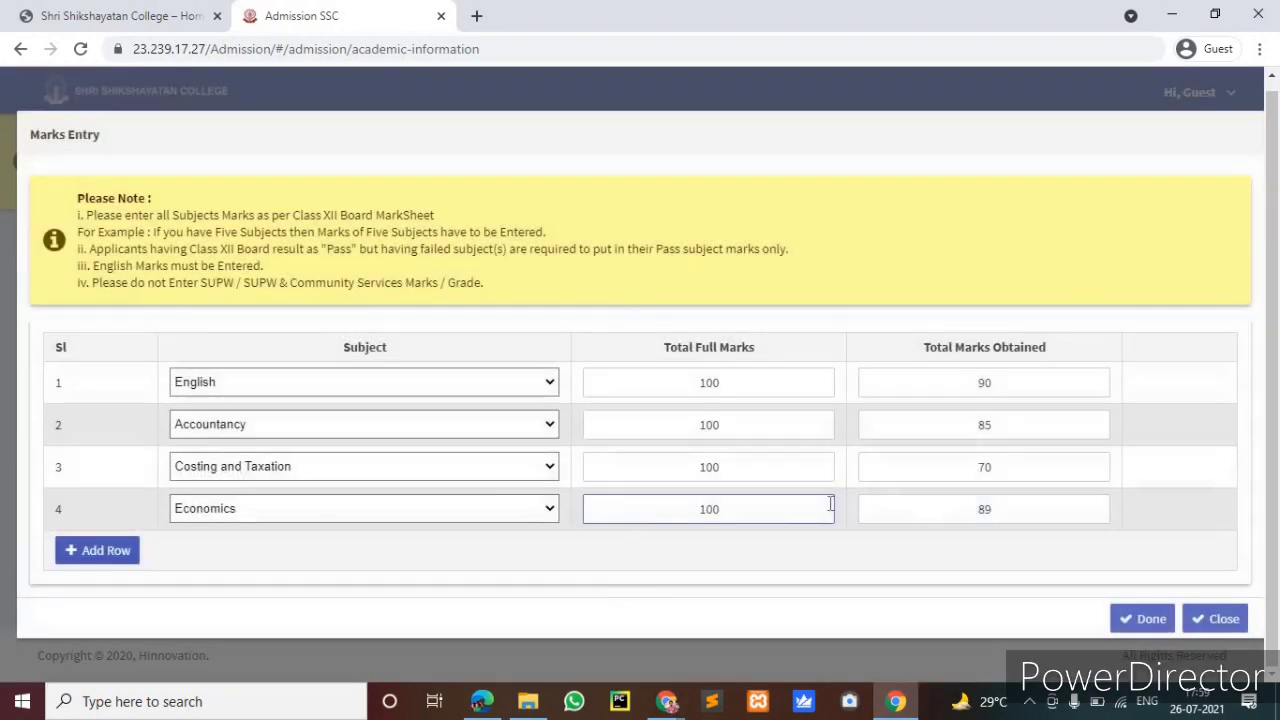
{"action": "left_click", "coordinate": [1145, 619]}
{"action": "left_click", "coordinate": [1085, 512]}
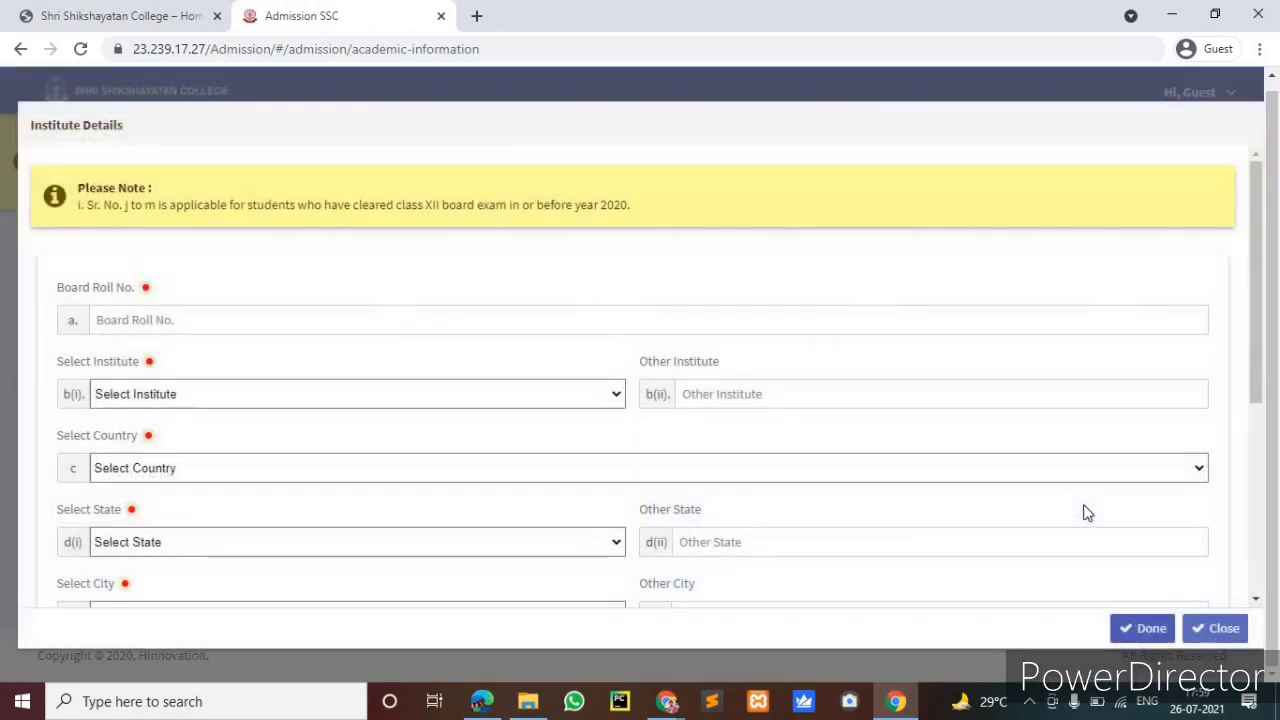
Type the candidate's board roll number into the Board Roll No. field
{"action": "left_click", "coordinate": [183, 319]}
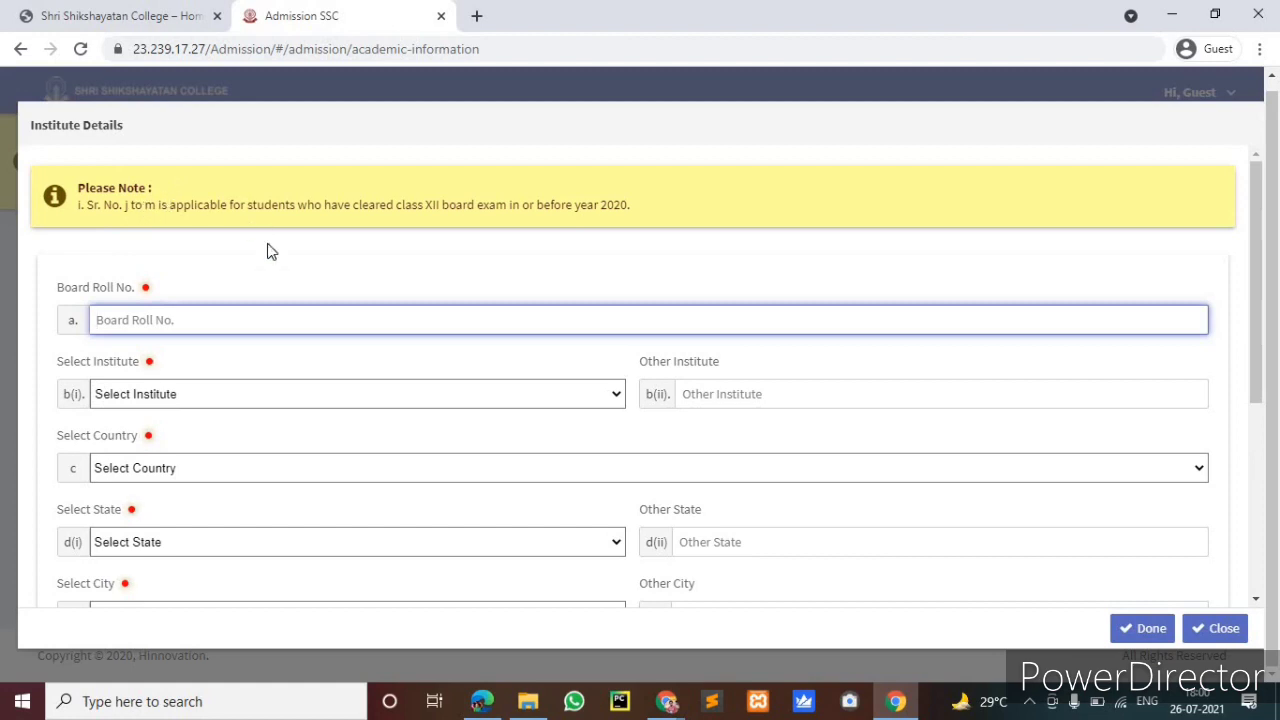
{"action": "scroll", "coordinate": [258, 436], "scroll_direction": "down", "scroll_amount": 4}
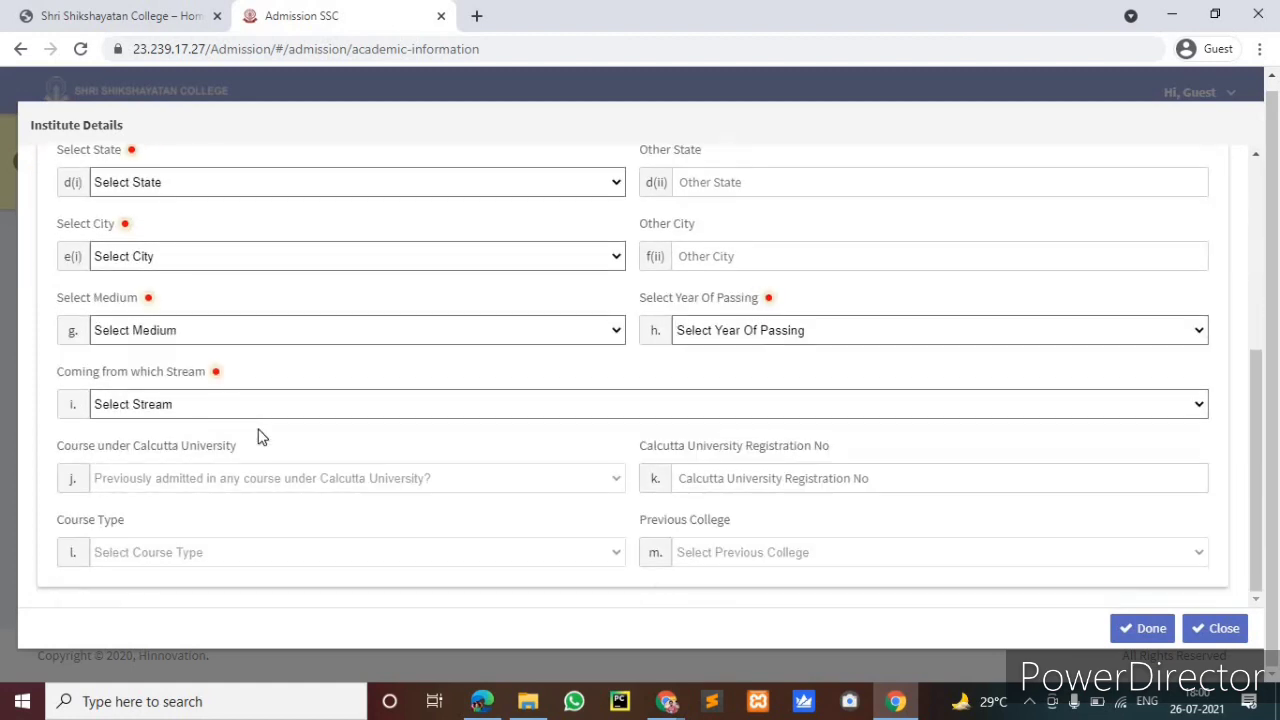
{"action": "scroll", "coordinate": [285, 494], "scroll_direction": "up", "scroll_amount": 4}
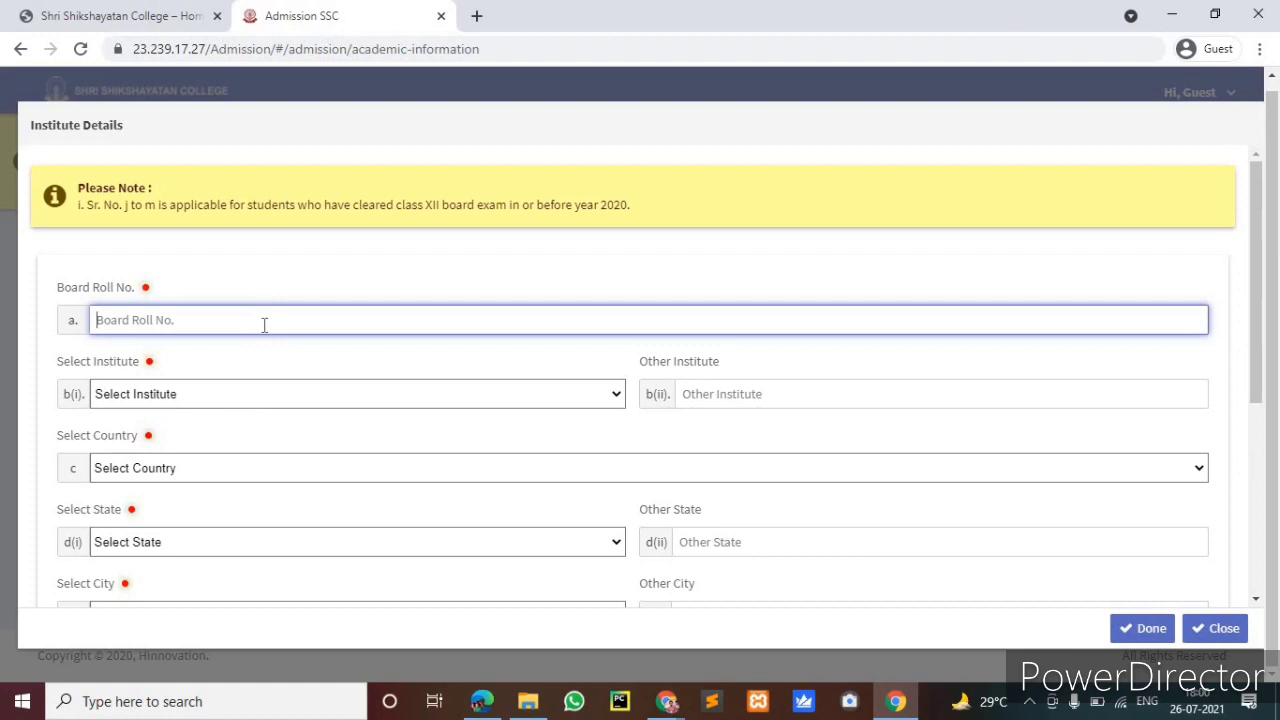
Choose SAIFEE HALL as the institute and India as the country
{"action": "left_click", "coordinate": [252, 394]}
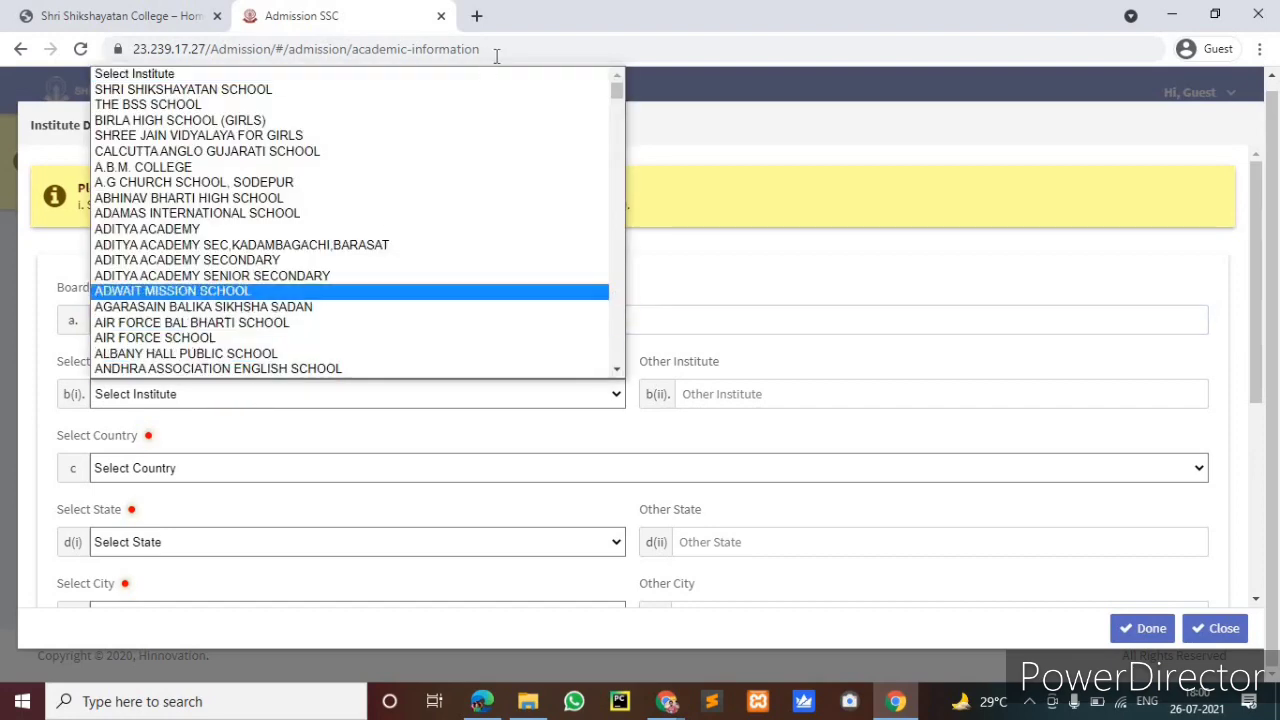
{"action": "scroll", "coordinate": [553, 124], "scroll_direction": "down", "scroll_amount": 20}
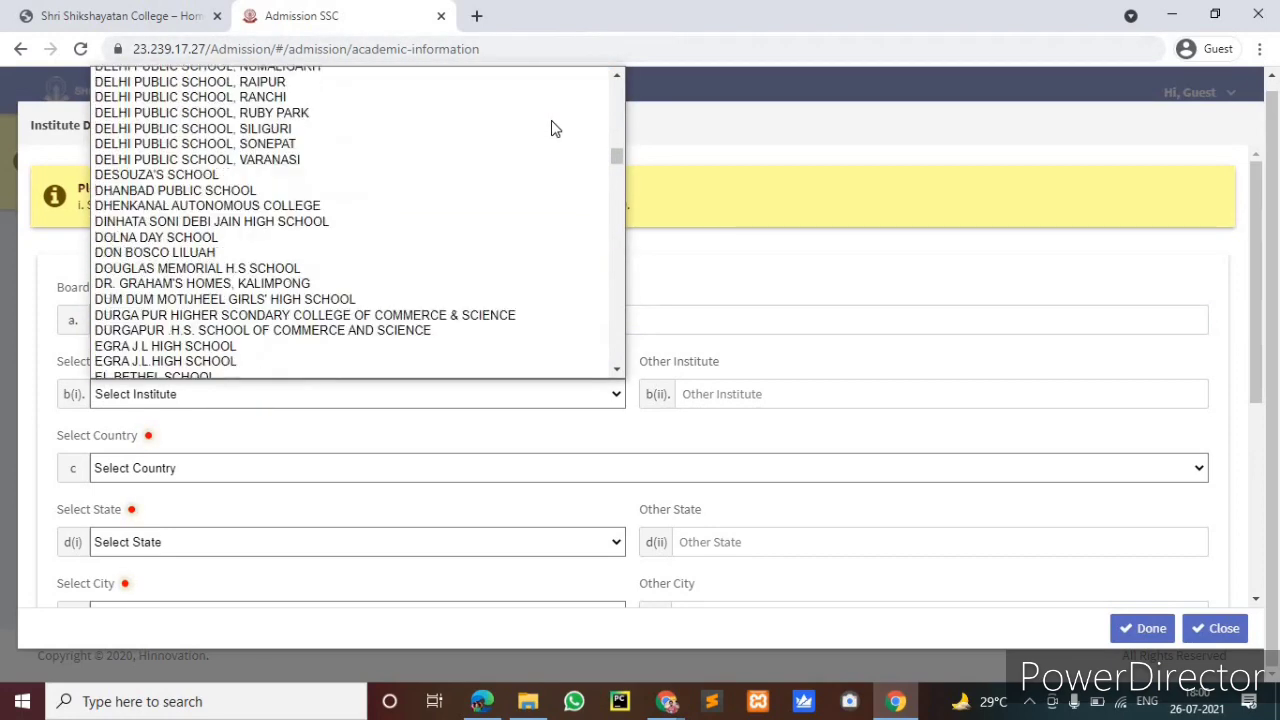
{"action": "scroll", "coordinate": [551, 120], "scroll_direction": "down", "scroll_amount": 20}
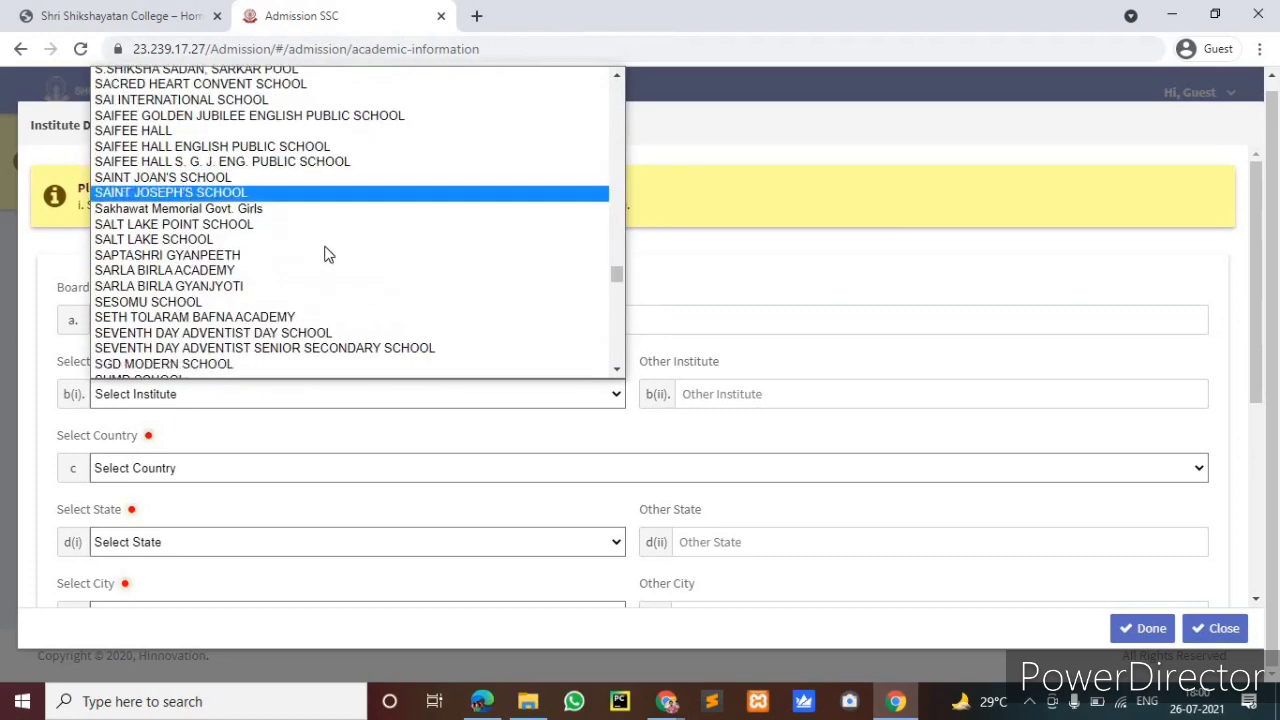
{"action": "left_click", "coordinate": [262, 131]}
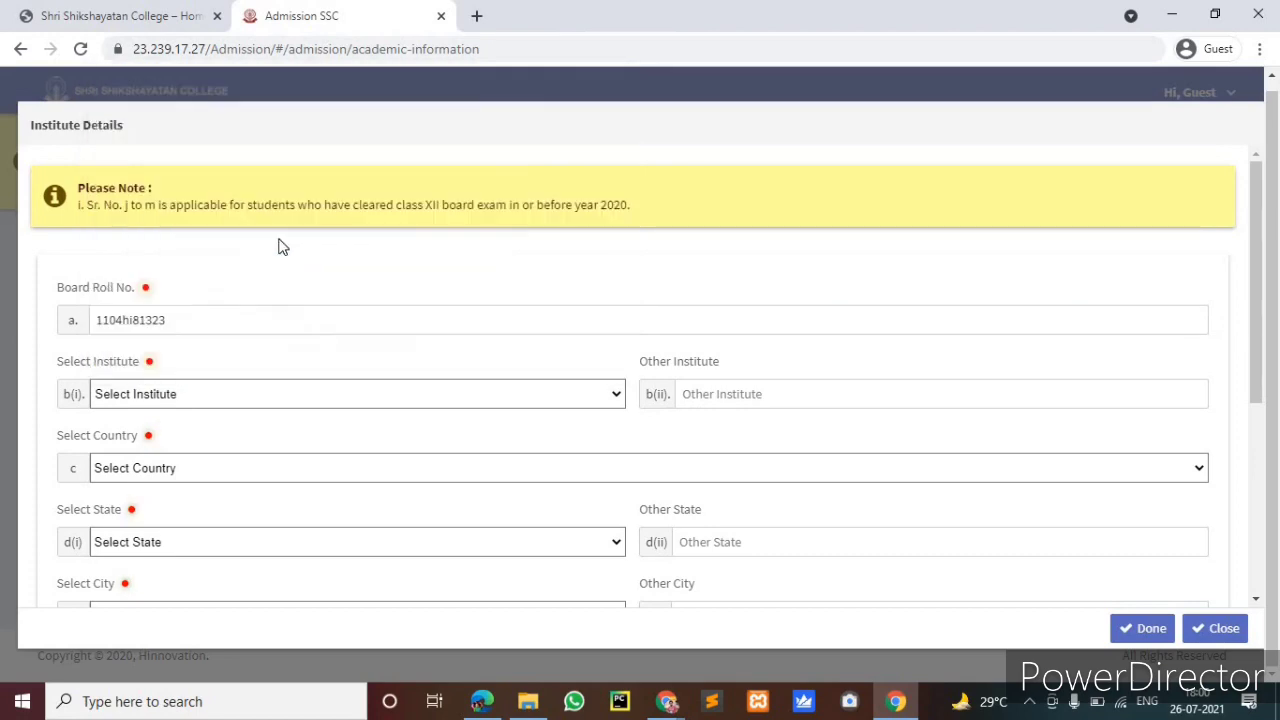
{"action": "scroll", "coordinate": [300, 420], "scroll_direction": "down", "scroll_amount": 1}
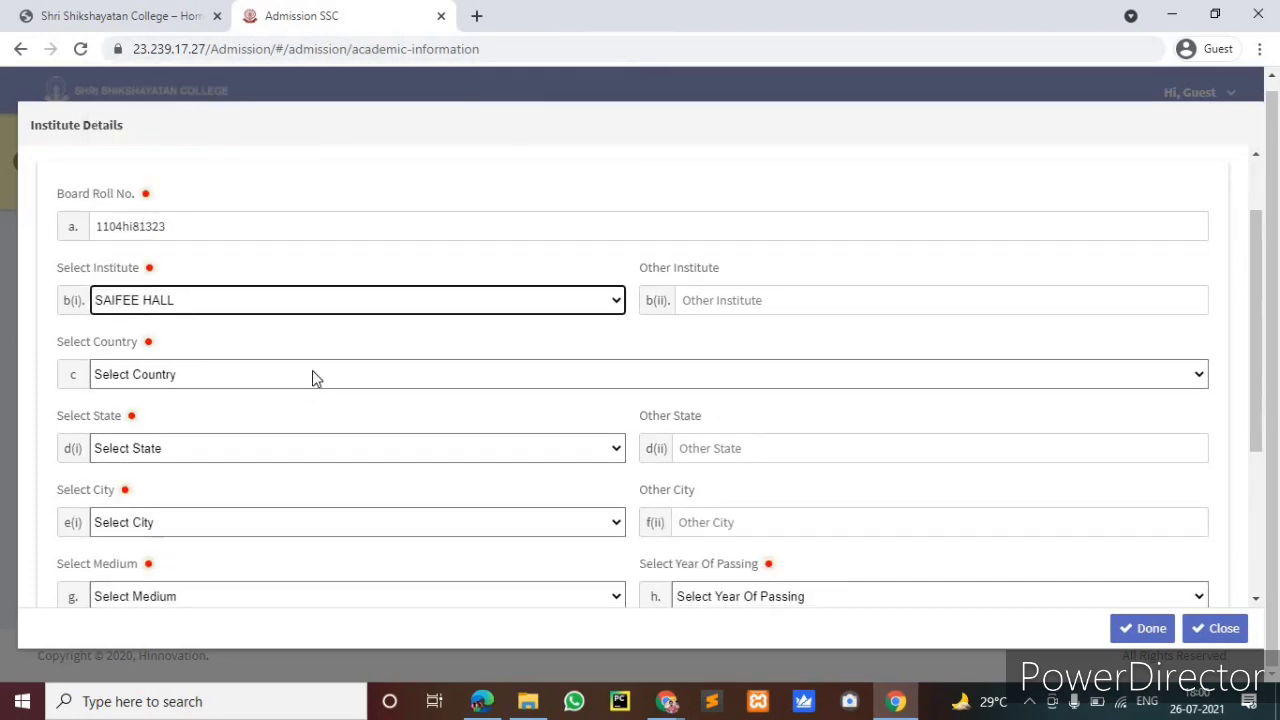
{"action": "left_click", "coordinate": [312, 372]}
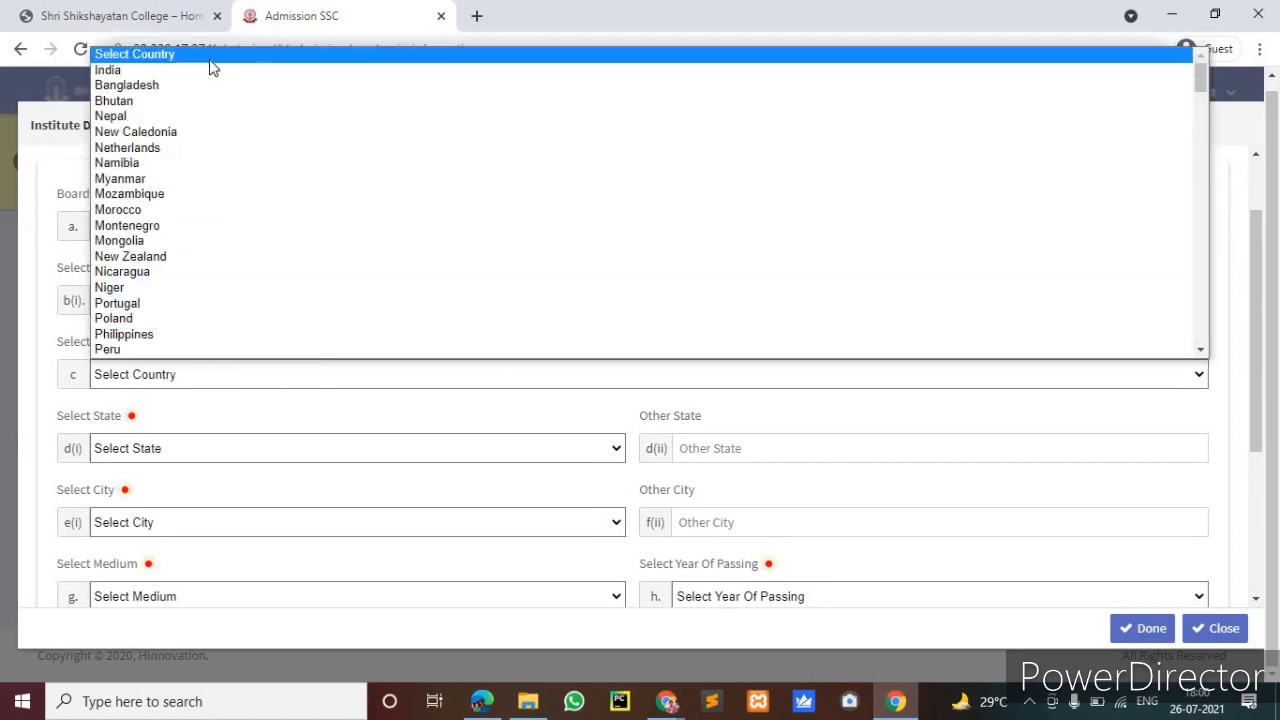
{"action": "left_click", "coordinate": [270, 366]}
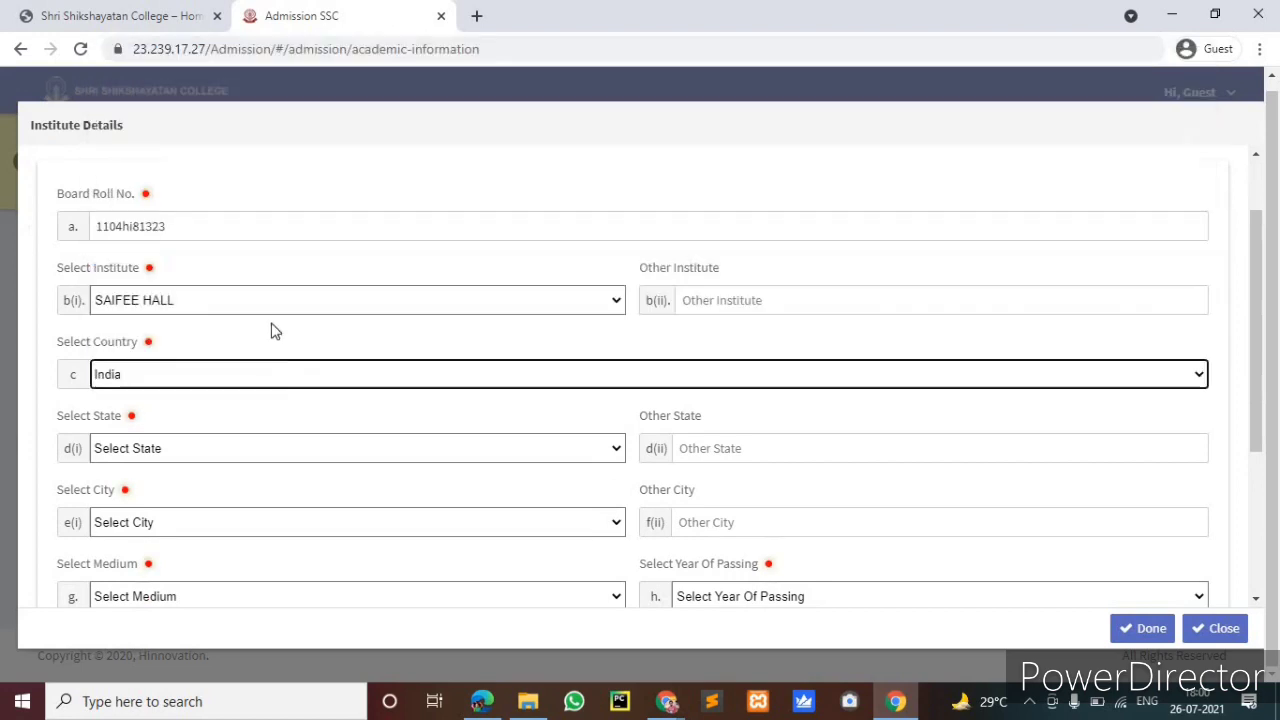
Set the state to West Bengal and the city to Kolkata
{"action": "scroll", "coordinate": [297, 276], "scroll_direction": "down", "scroll_amount": 2}
{"action": "left_click", "coordinate": [300, 266]}
{"action": "scroll", "coordinate": [260, 450], "scroll_direction": "down", "scroll_amount": 3}
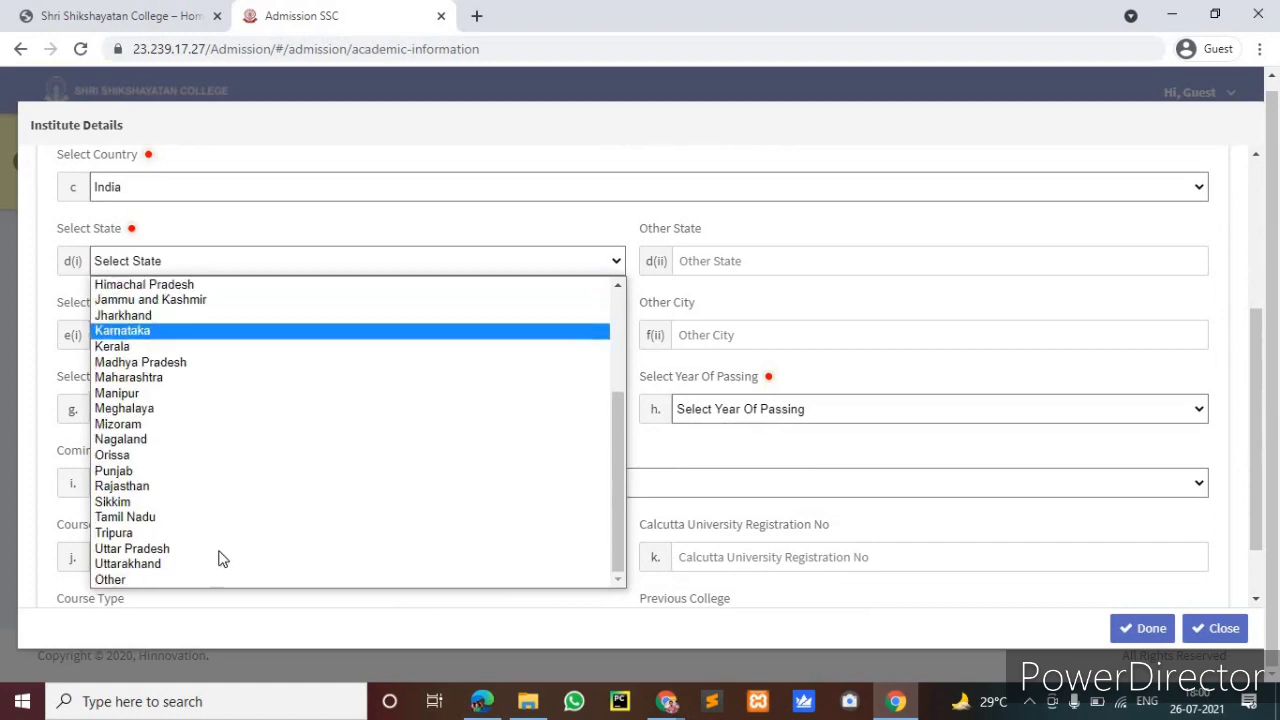
{"action": "scroll", "coordinate": [200, 380], "scroll_direction": "up", "scroll_amount": 3}
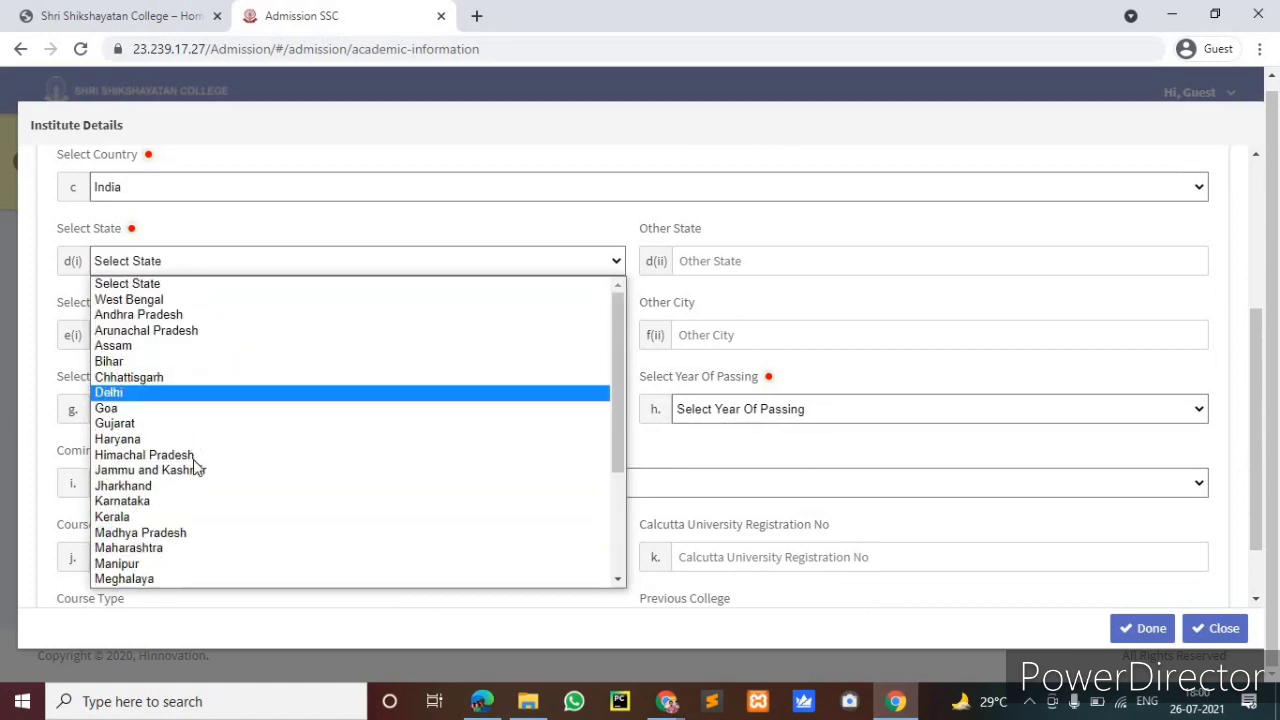
{"action": "scroll", "coordinate": [168, 512], "scroll_direction": "down", "scroll_amount": 3}
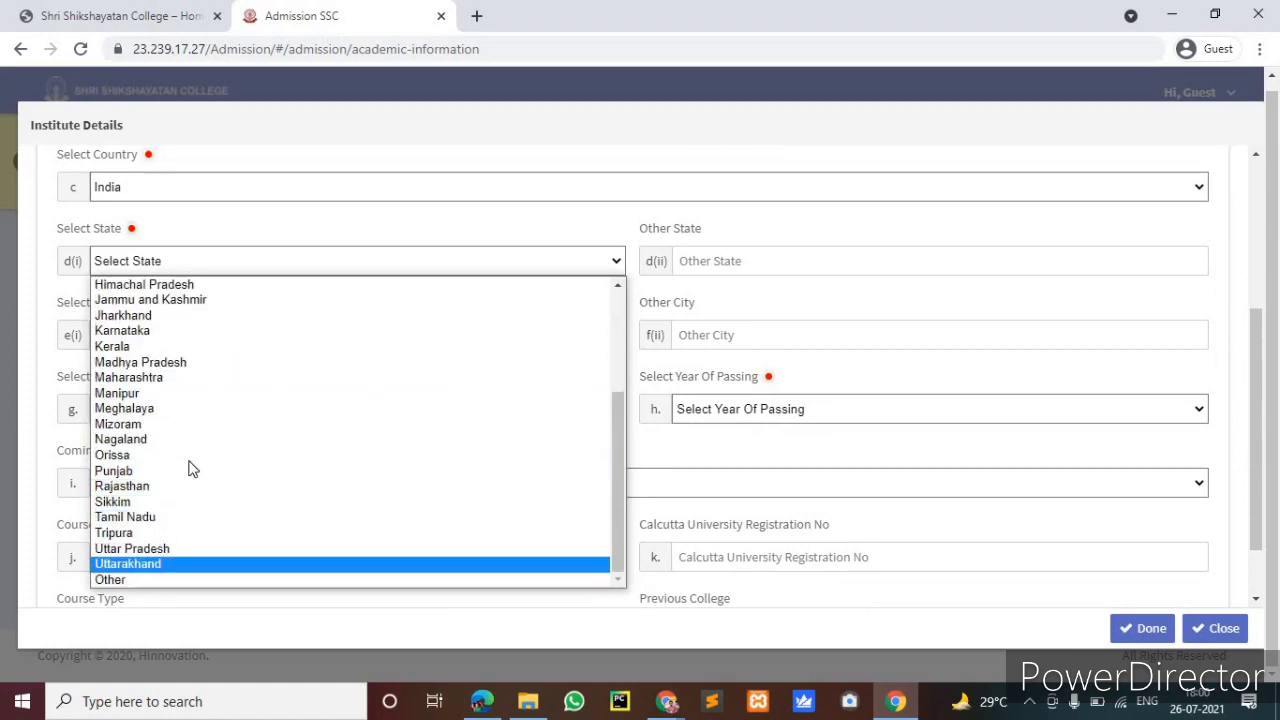
{"action": "scroll", "coordinate": [190, 460], "scroll_direction": "up", "scroll_amount": 3}
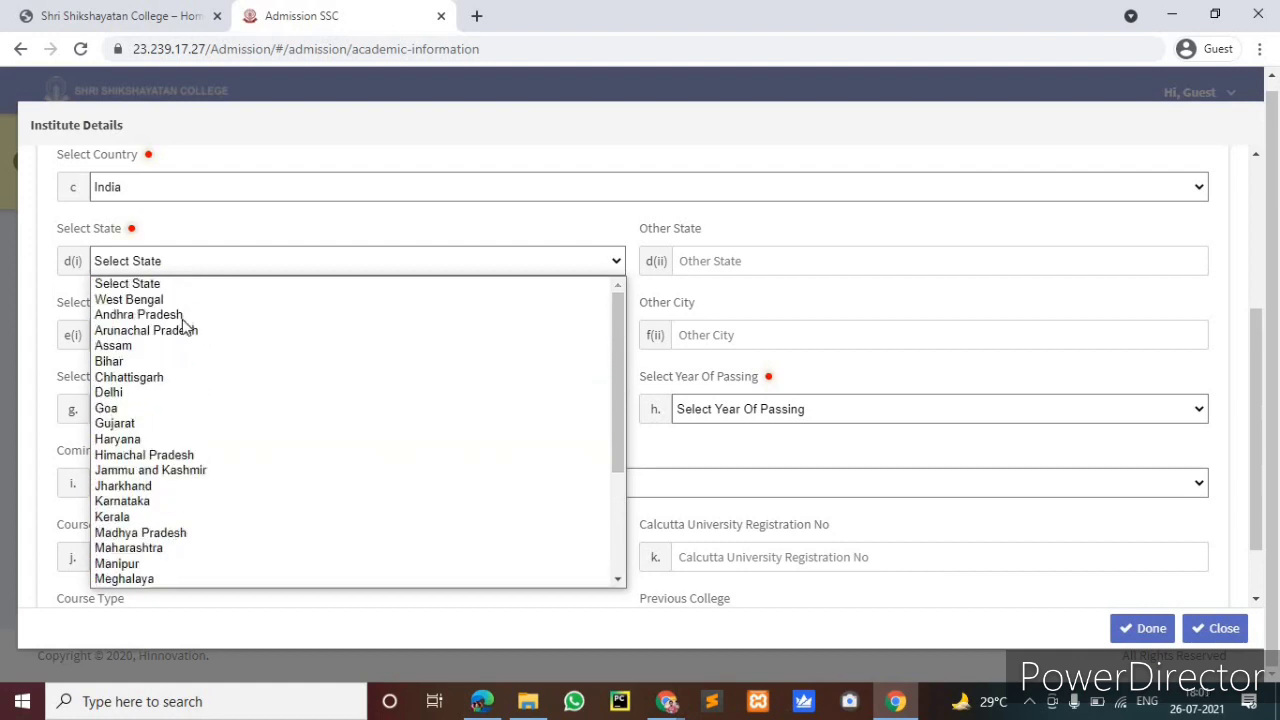
{"action": "left_click", "coordinate": [316, 298]}
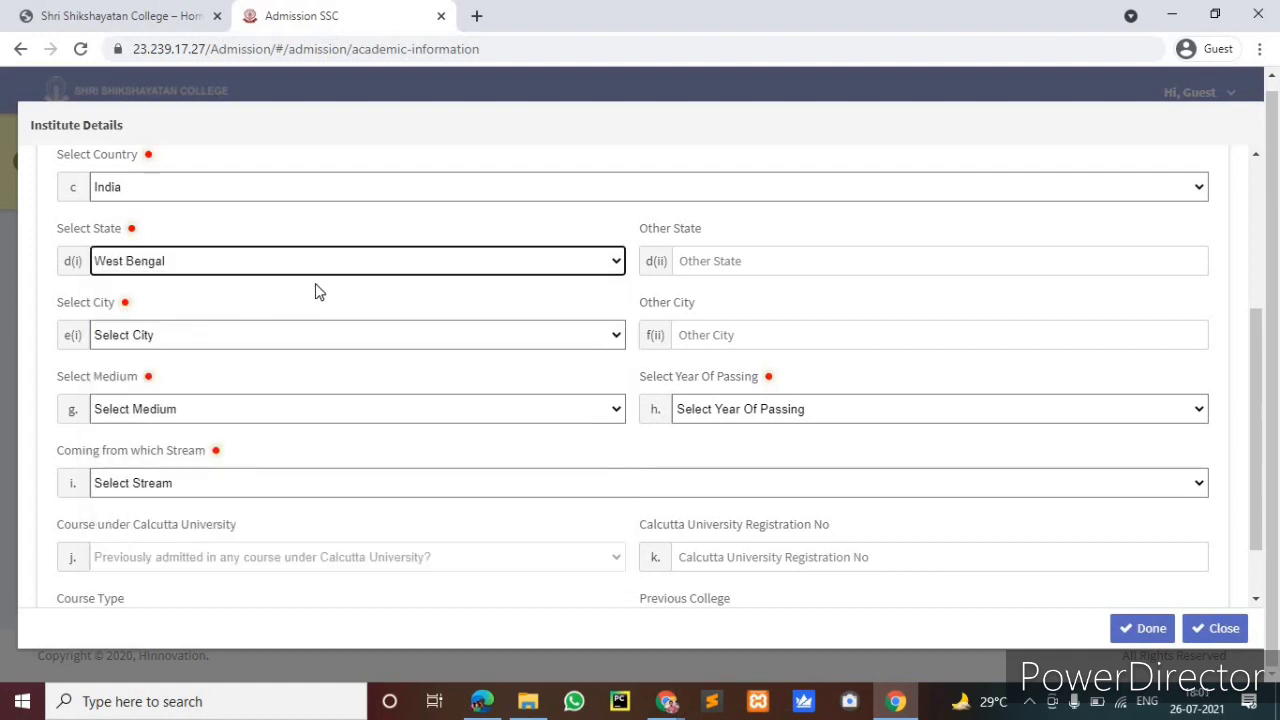
{"action": "left_click", "coordinate": [320, 340]}
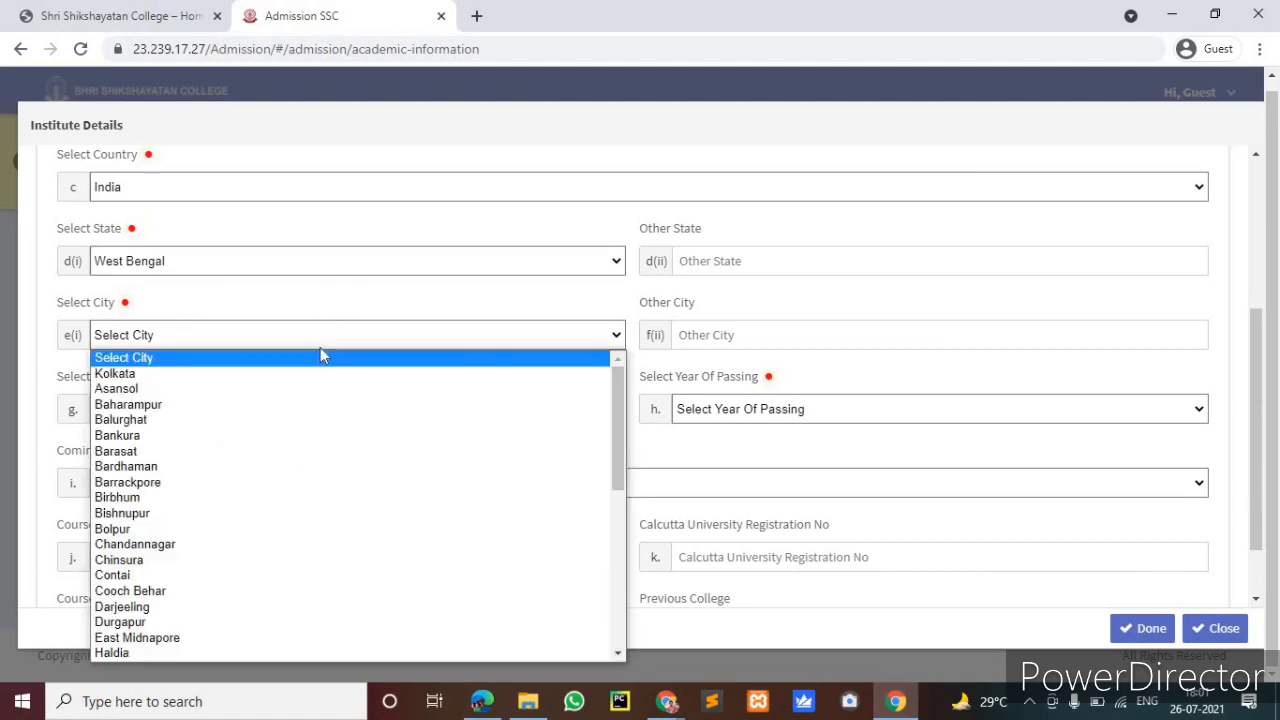
{"action": "left_click", "coordinate": [160, 373]}
Set English medium, 2021 passing year, COMMERCE stream, and No for earlier Calcutta University admission
{"action": "scroll", "coordinate": [240, 310], "scroll_direction": "down", "scroll_amount": 1}
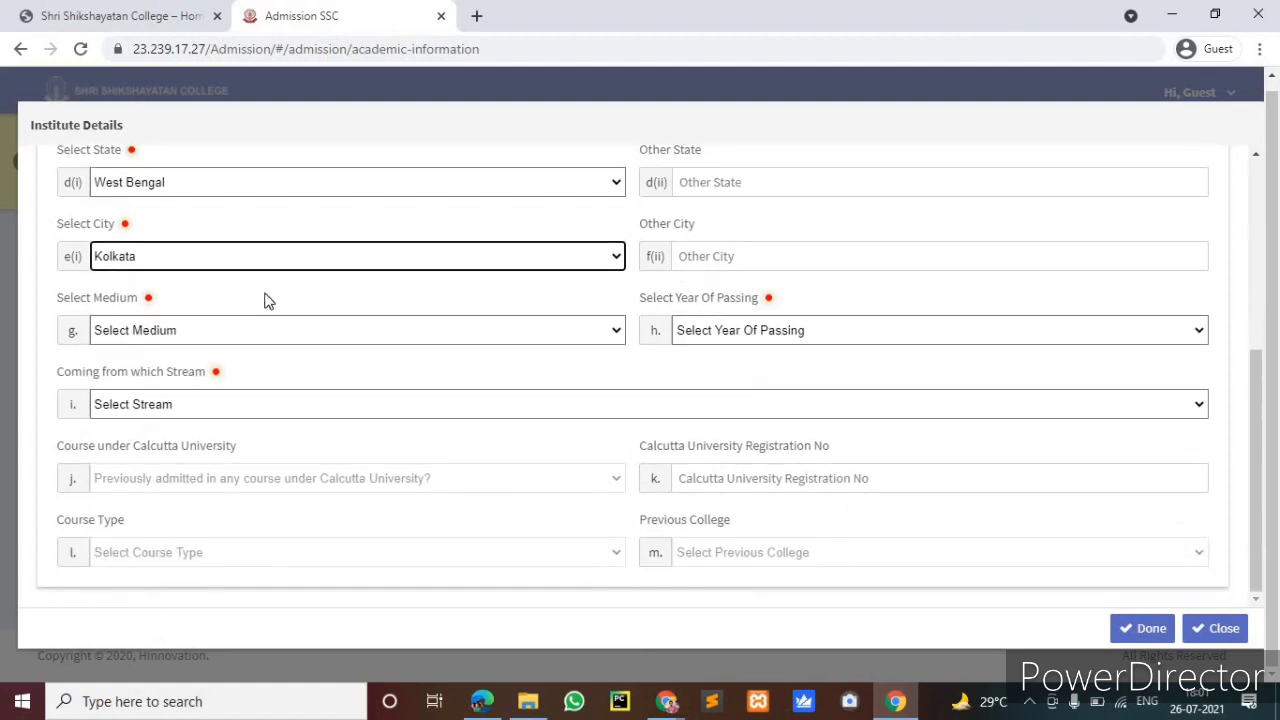
{"action": "left_click", "coordinate": [325, 335]}
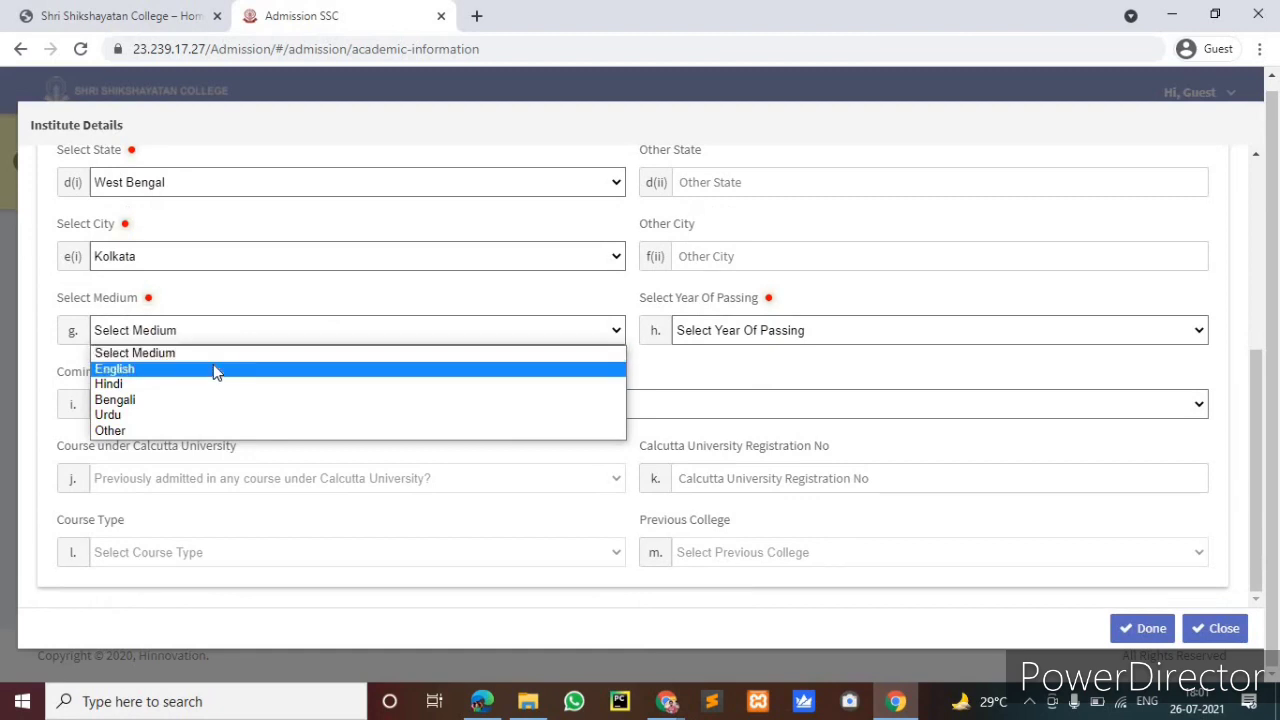
{"action": "left_click", "coordinate": [323, 343]}
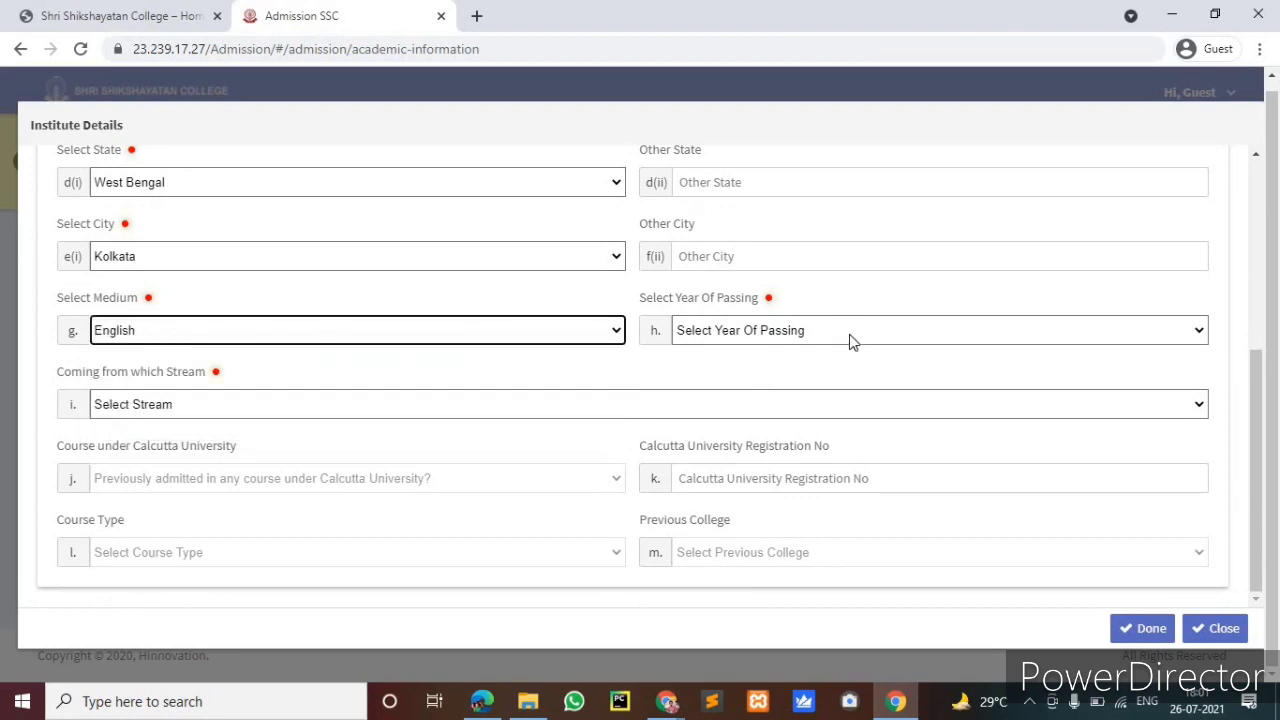
{"action": "left_click", "coordinate": [849, 334]}
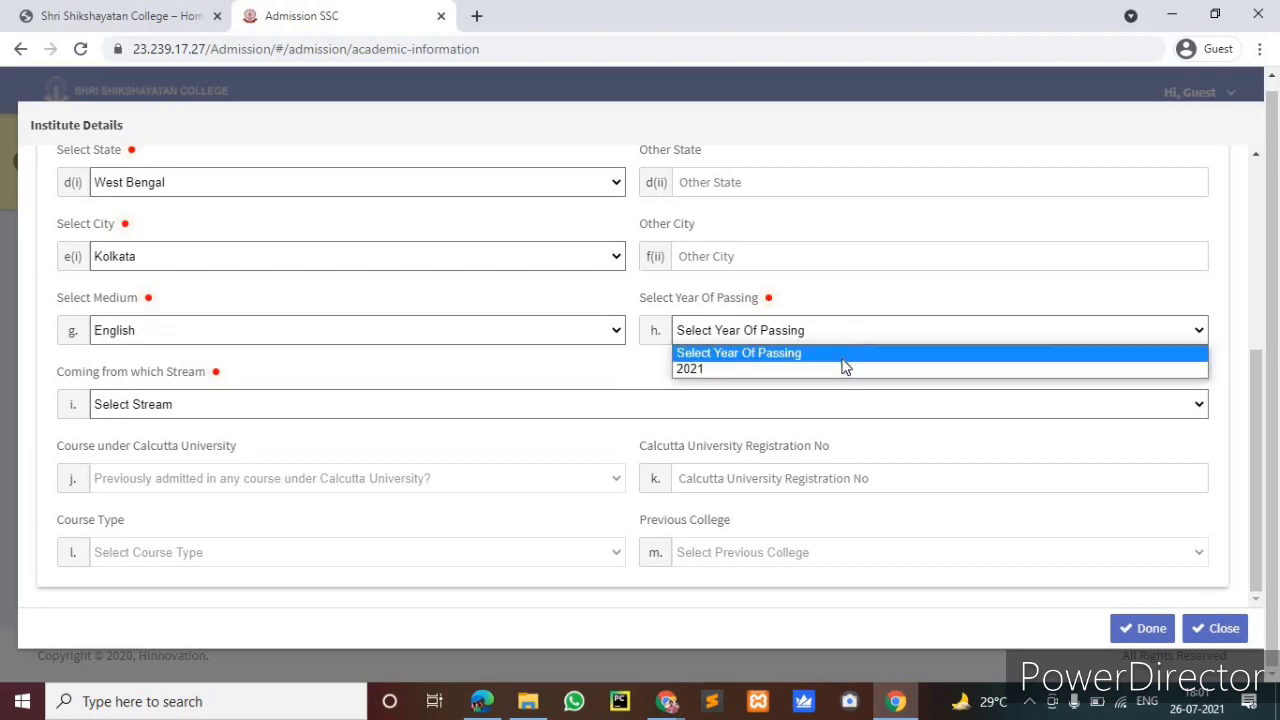
{"action": "left_click", "coordinate": [714, 367]}
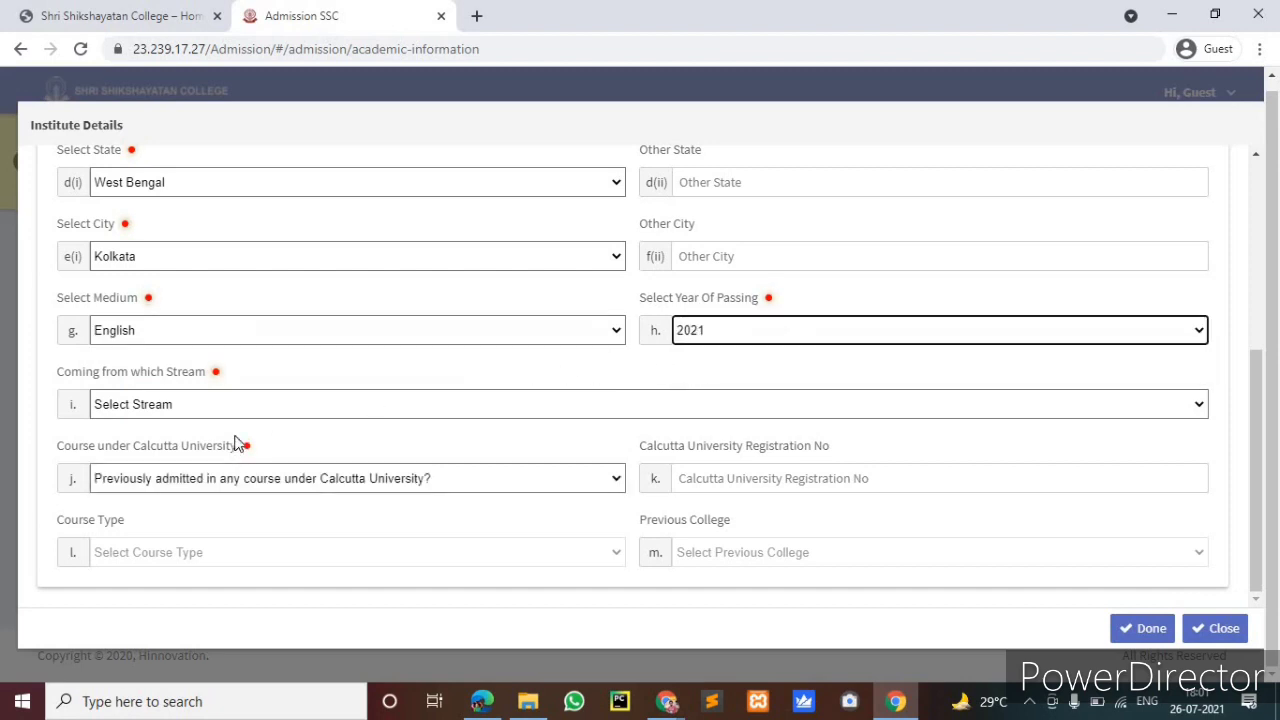
{"action": "left_click", "coordinate": [262, 406]}
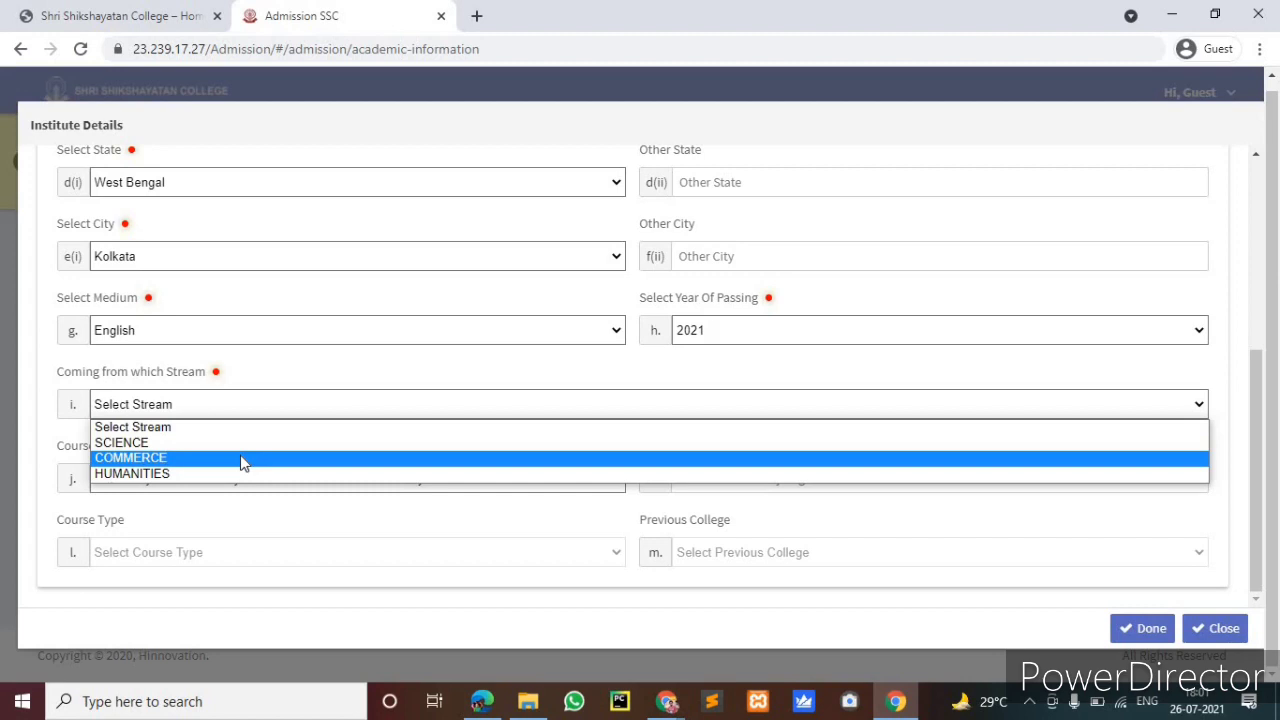
{"action": "left_click", "coordinate": [242, 463]}
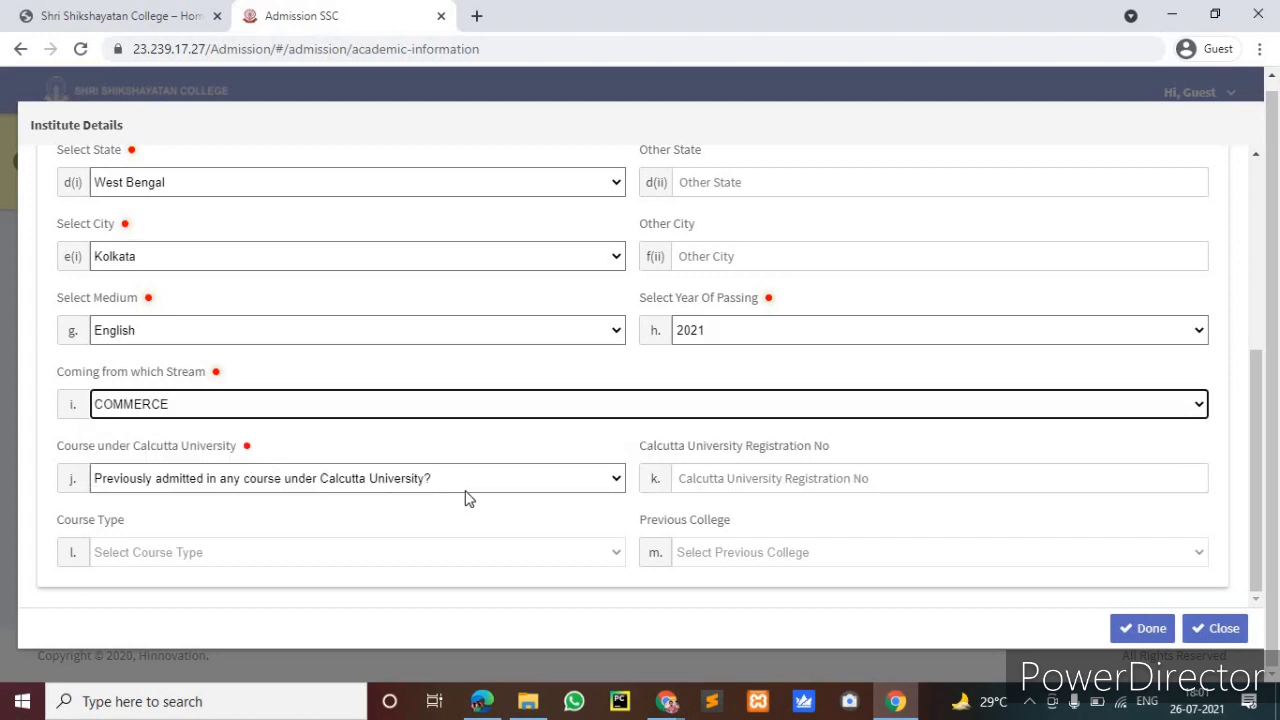
{"action": "left_click", "coordinate": [493, 482]}
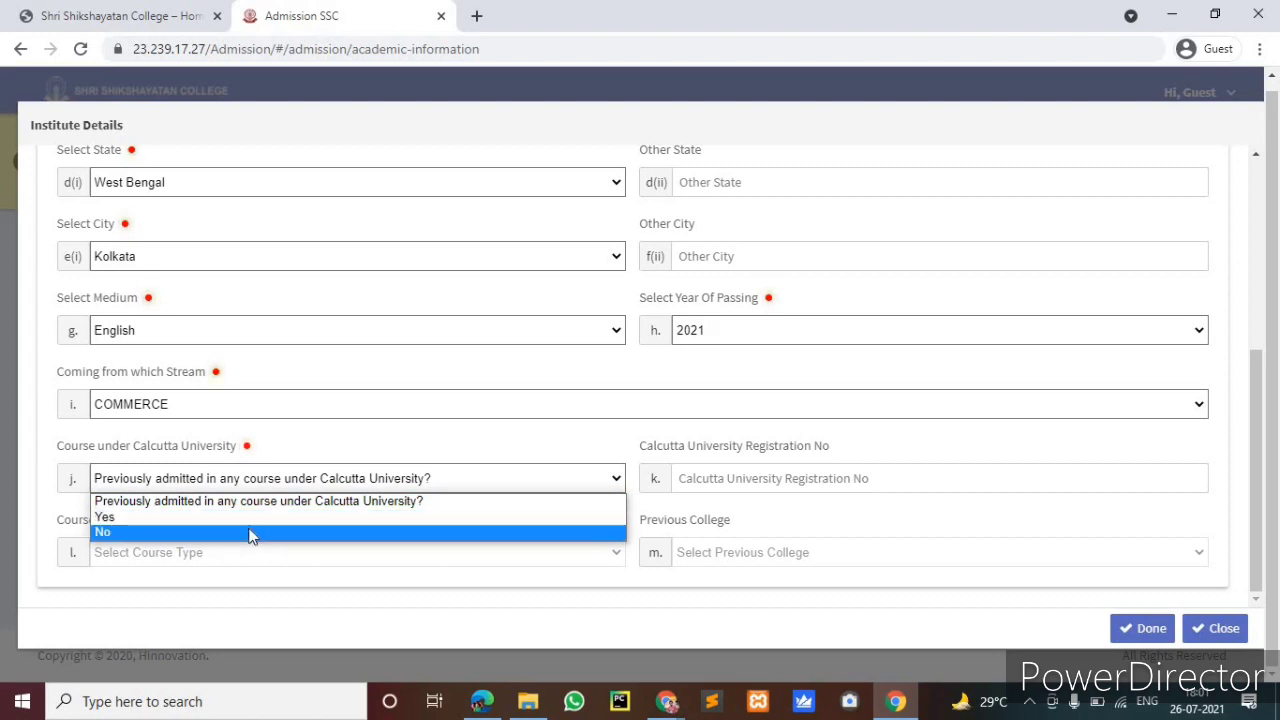
{"action": "left_click", "coordinate": [252, 534]}
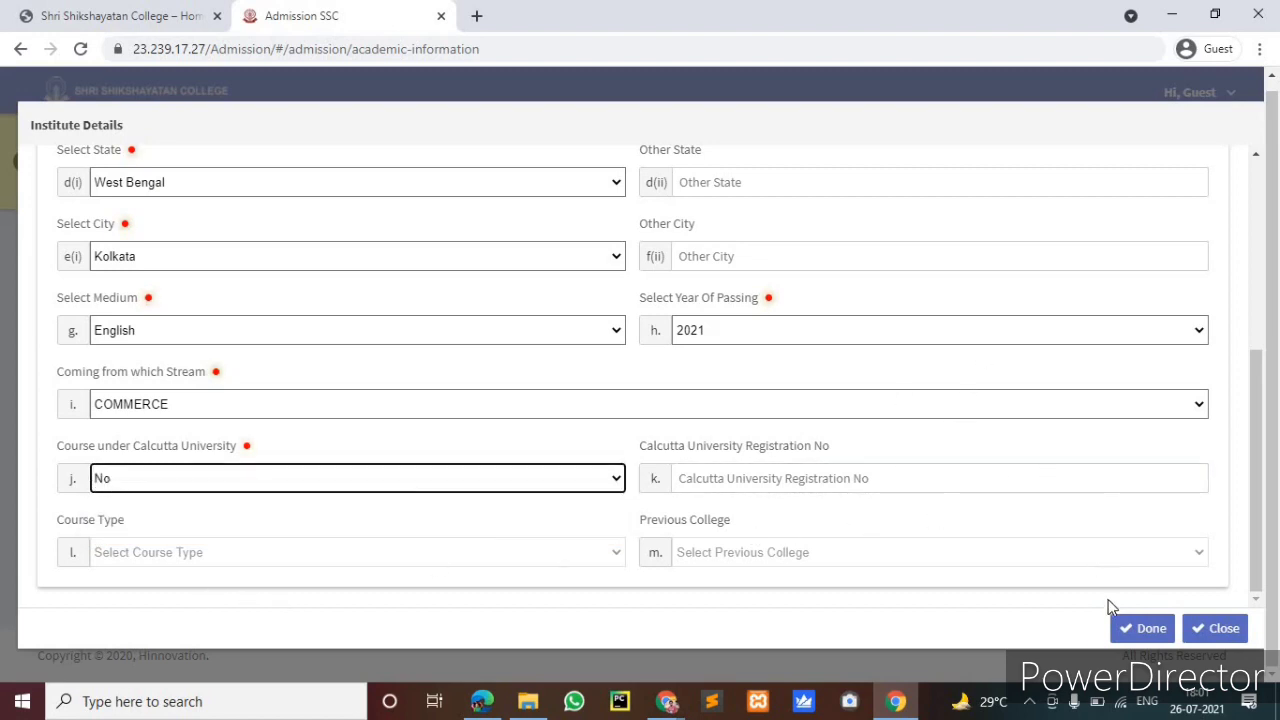
{"action": "scroll", "coordinate": [846, 449], "scroll_direction": "up", "scroll_amount": 5}
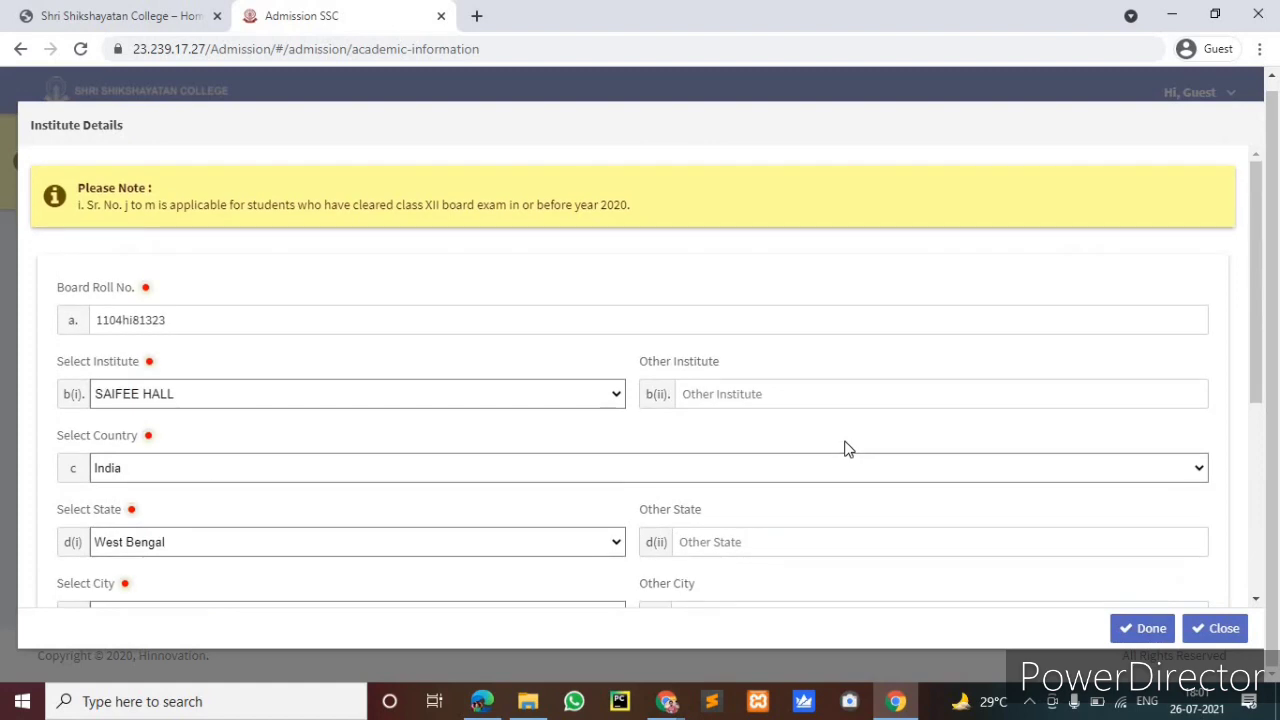
{"action": "left_click", "coordinate": [243, 317]}
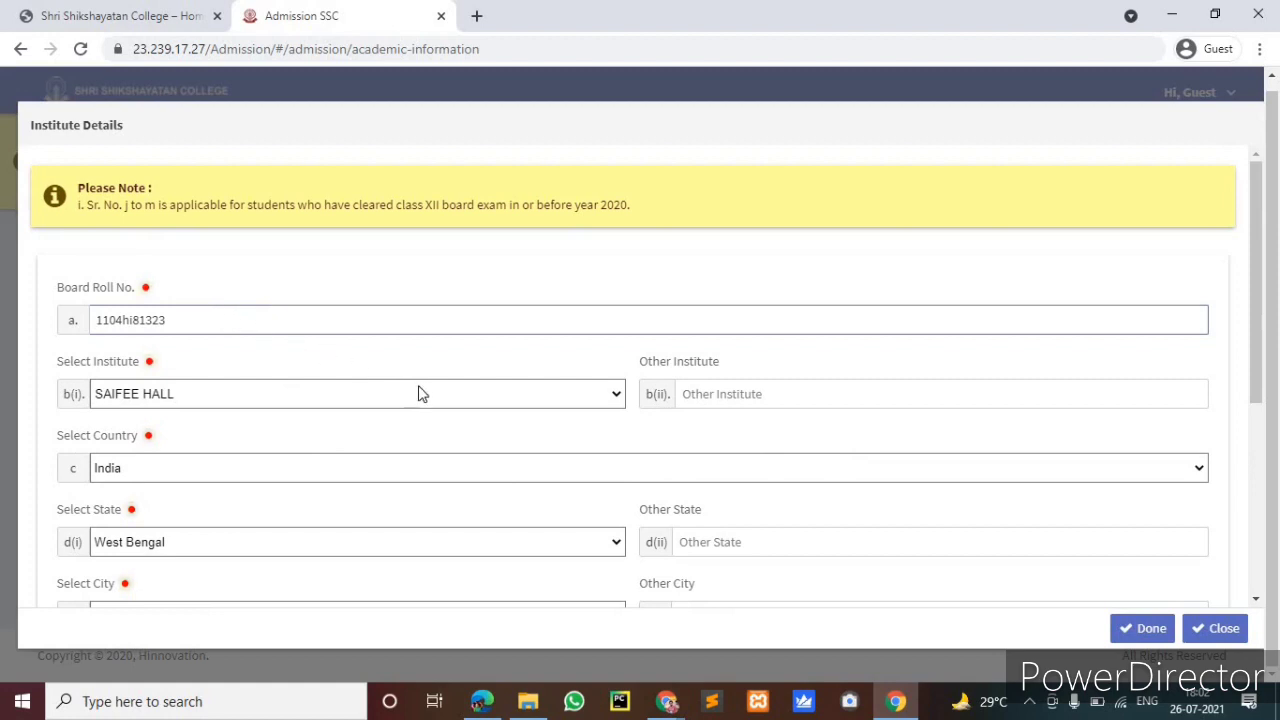
{"action": "left_click", "coordinate": [301, 332]}
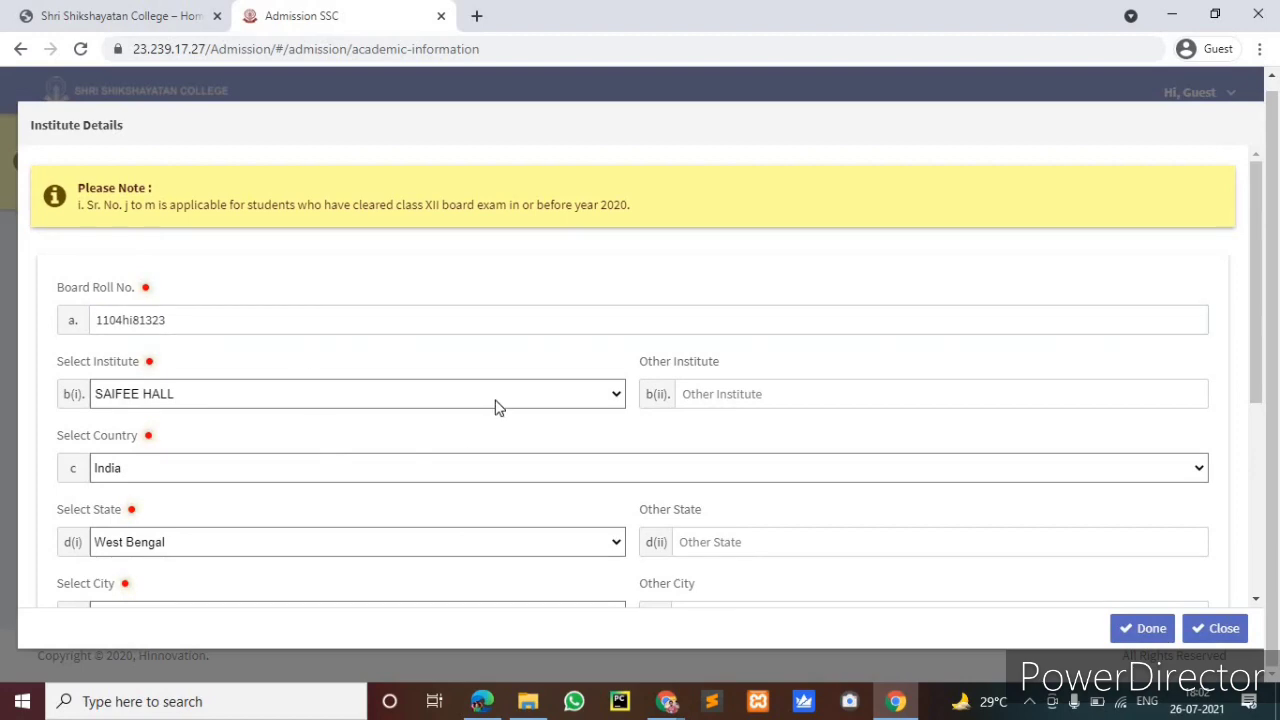
{"action": "left_click", "coordinate": [494, 403]}
{"action": "scroll", "coordinate": [614, 262], "scroll_direction": "down", "scroll_amount": 1}
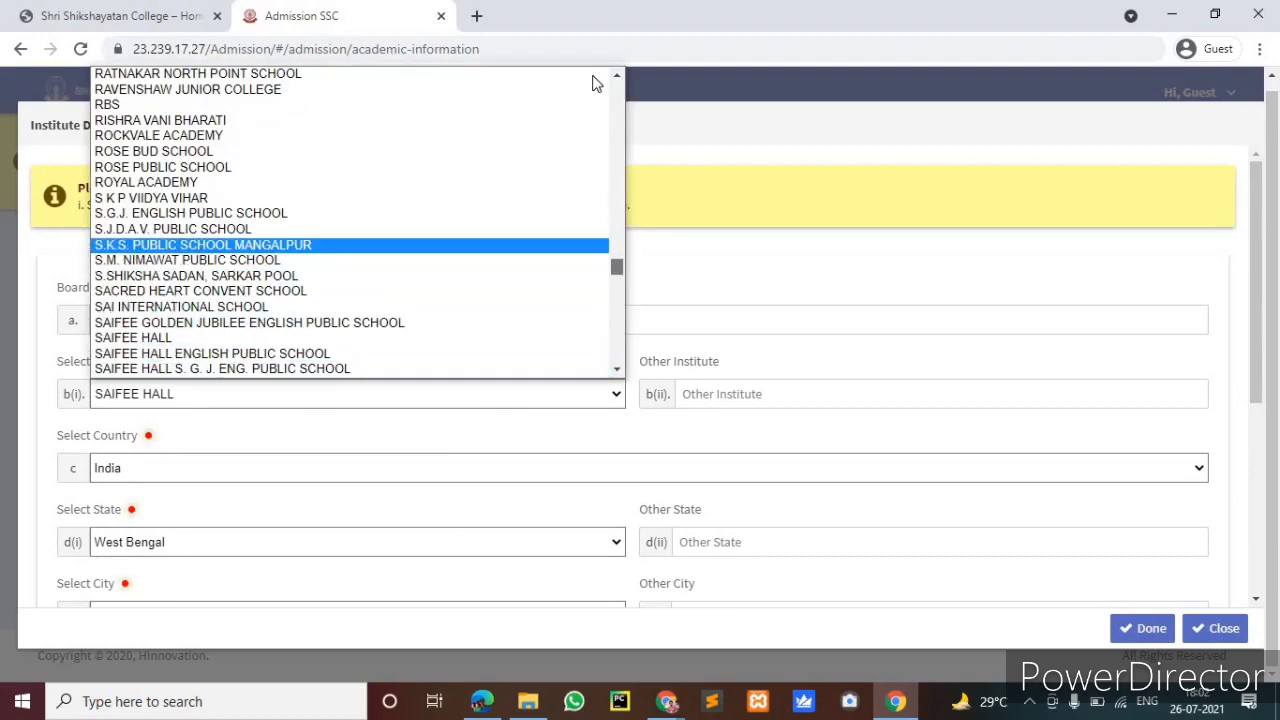
{"action": "scroll", "coordinate": [594, 80], "scroll_direction": "up", "scroll_amount": 20}
{"action": "scroll", "coordinate": [551, 237], "scroll_direction": "down", "scroll_amount": 2}
{"action": "scroll", "coordinate": [548, 237], "scroll_direction": "down", "scroll_amount": 20}
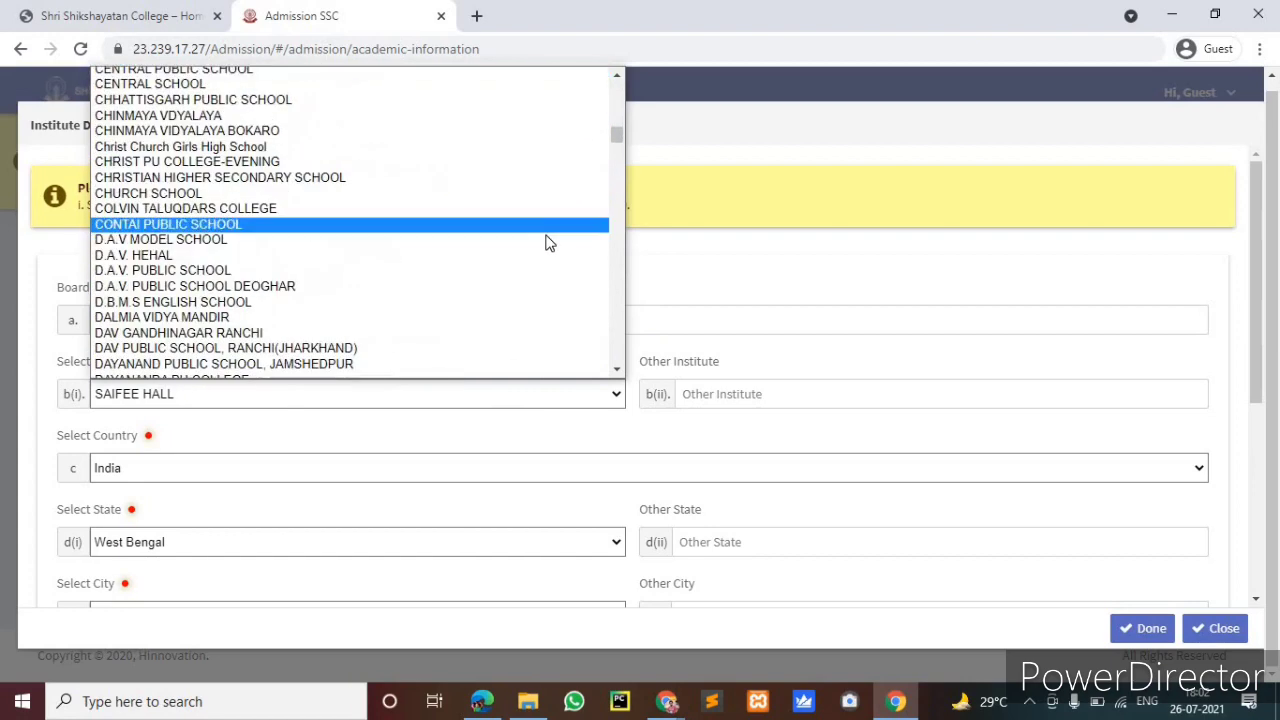
{"action": "left_click", "coordinate": [674, 262]}
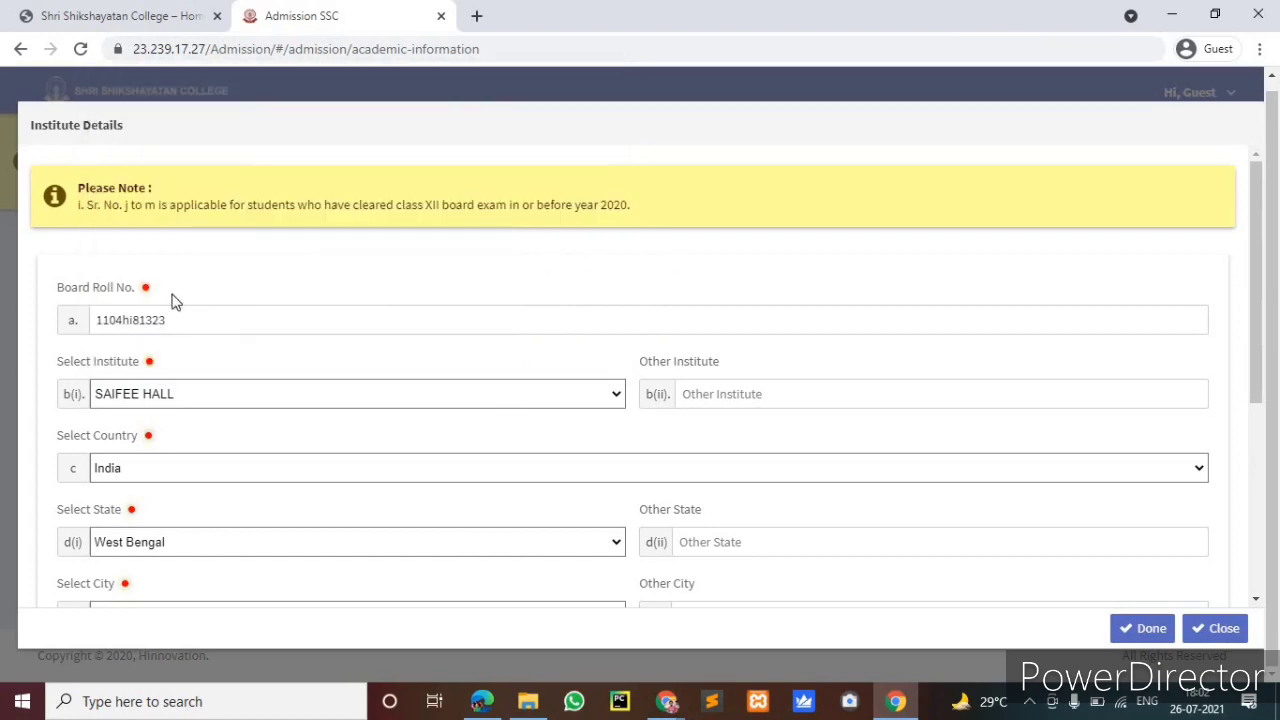
Close Institute Details, submit the Step 2 academic details and acknowledge the 'Academic data saved.' alert
{"action": "left_click", "coordinate": [1136, 626]}
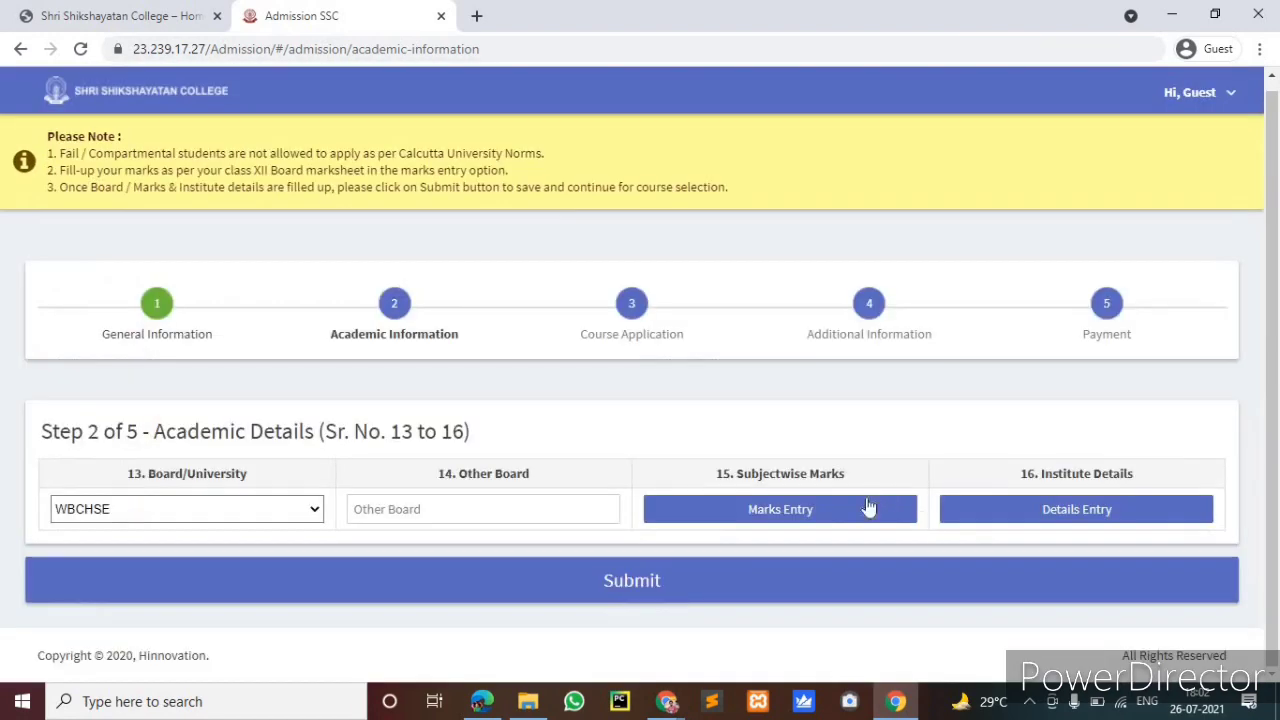
{"action": "left_click", "coordinate": [681, 575]}
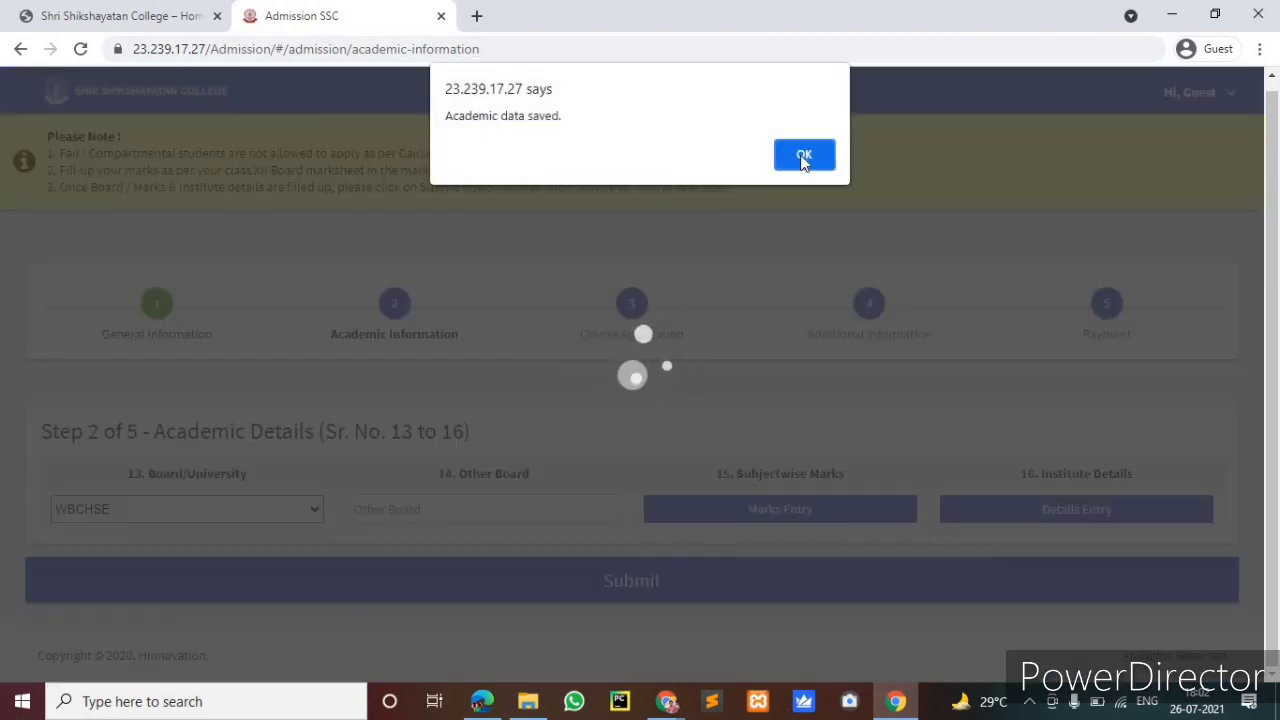
{"action": "left_click", "coordinate": [803, 157]}
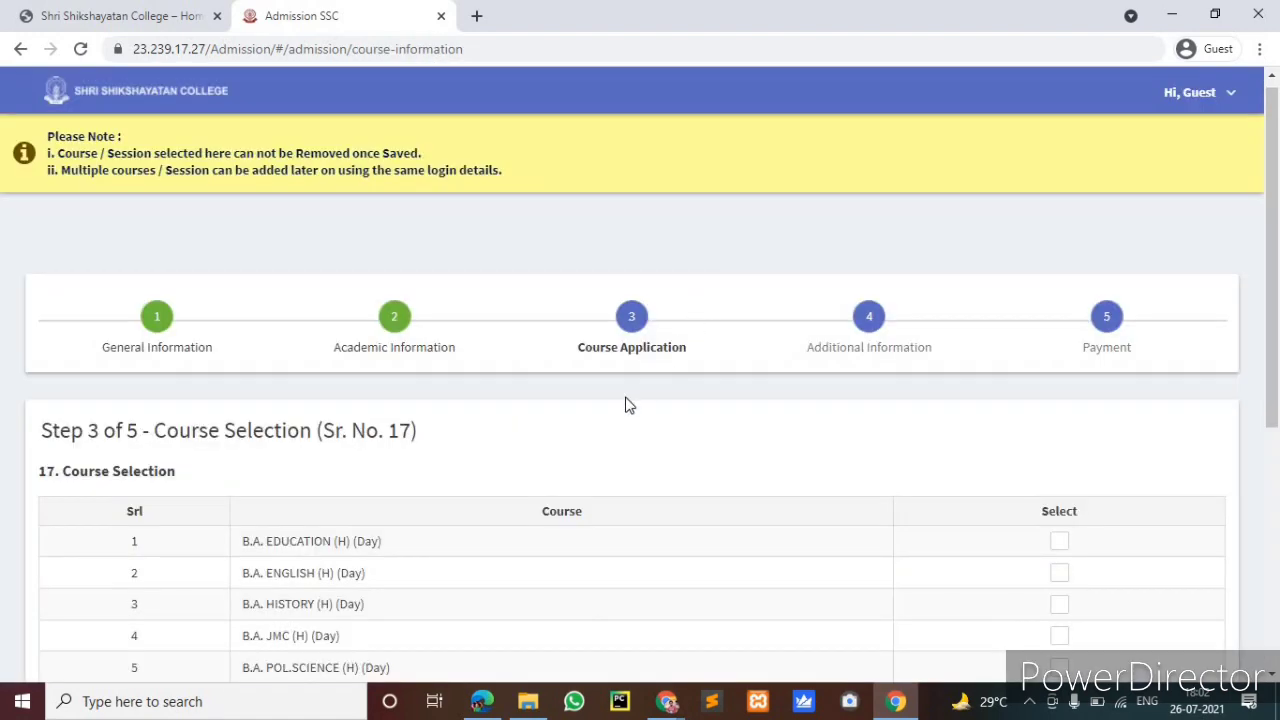
Tick B.COM (H) Morning, evening B.COM Accounting & Finance and evening B.COM Marketing in rows 6–8
{"action": "scroll", "coordinate": [627, 405], "scroll_direction": "down", "scroll_amount": 1}
{"action": "scroll", "coordinate": [627, 403], "scroll_direction": "down", "scroll_amount": 1}
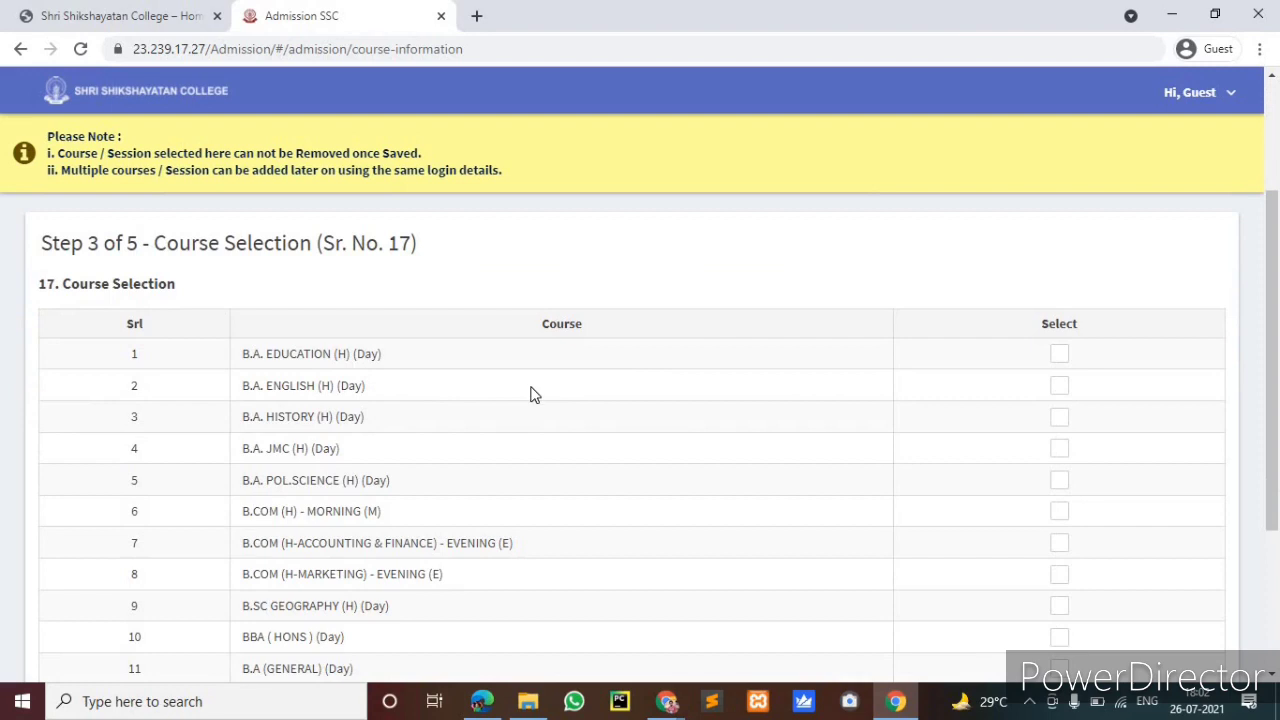
{"action": "scroll", "coordinate": [533, 394], "scroll_direction": "down", "scroll_amount": 2}
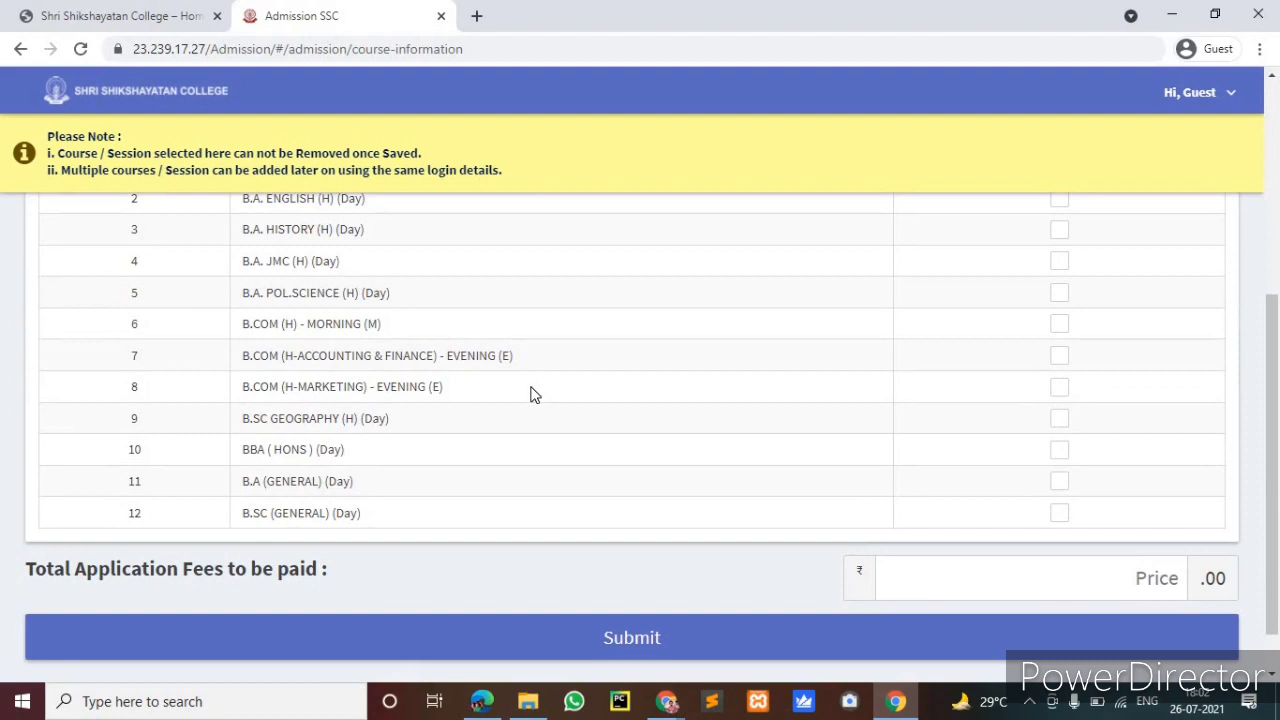
{"action": "scroll", "coordinate": [295, 335], "scroll_direction": "up", "scroll_amount": 1}
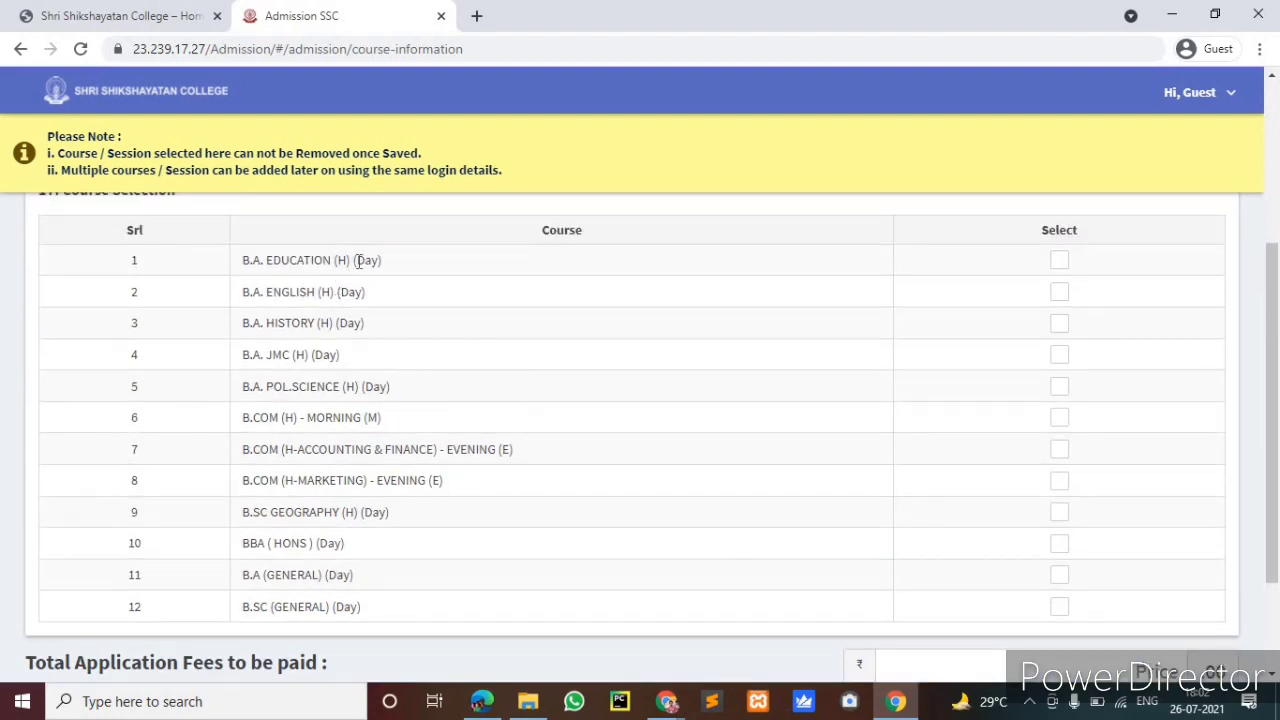
{"action": "scroll", "coordinate": [377, 440], "scroll_direction": "up", "scroll_amount": 1}
{"action": "scroll", "coordinate": [470, 465], "scroll_direction": "down", "scroll_amount": 1}
{"action": "scroll", "coordinate": [314, 536], "scroll_direction": "down", "scroll_amount": 1}
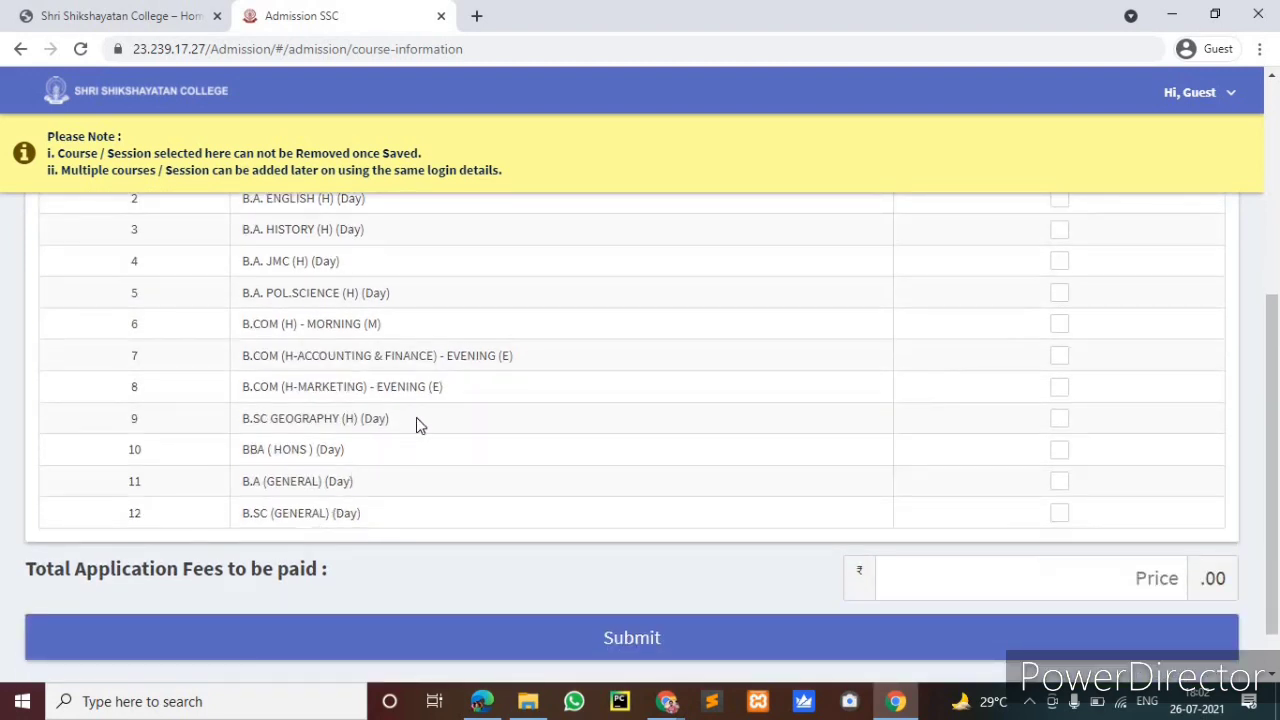
{"action": "scroll", "coordinate": [336, 445], "scroll_direction": "up", "scroll_amount": 1}
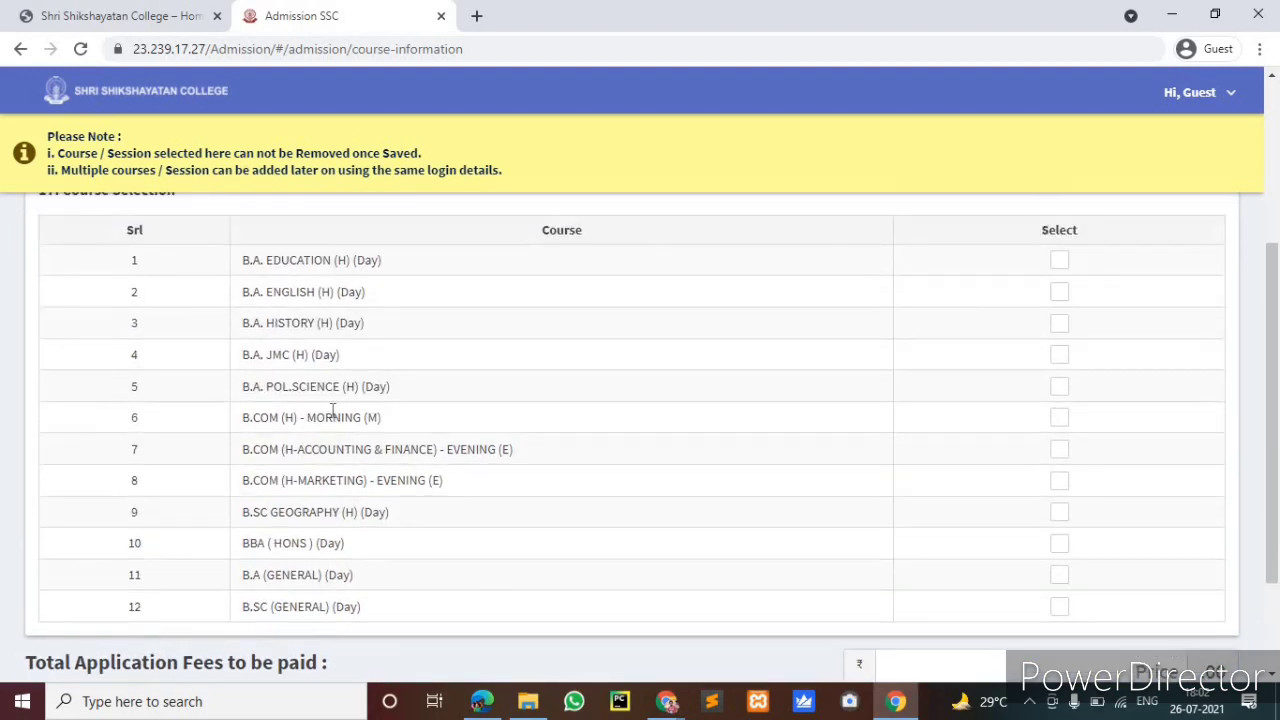
{"action": "left_click", "coordinate": [1062, 420]}
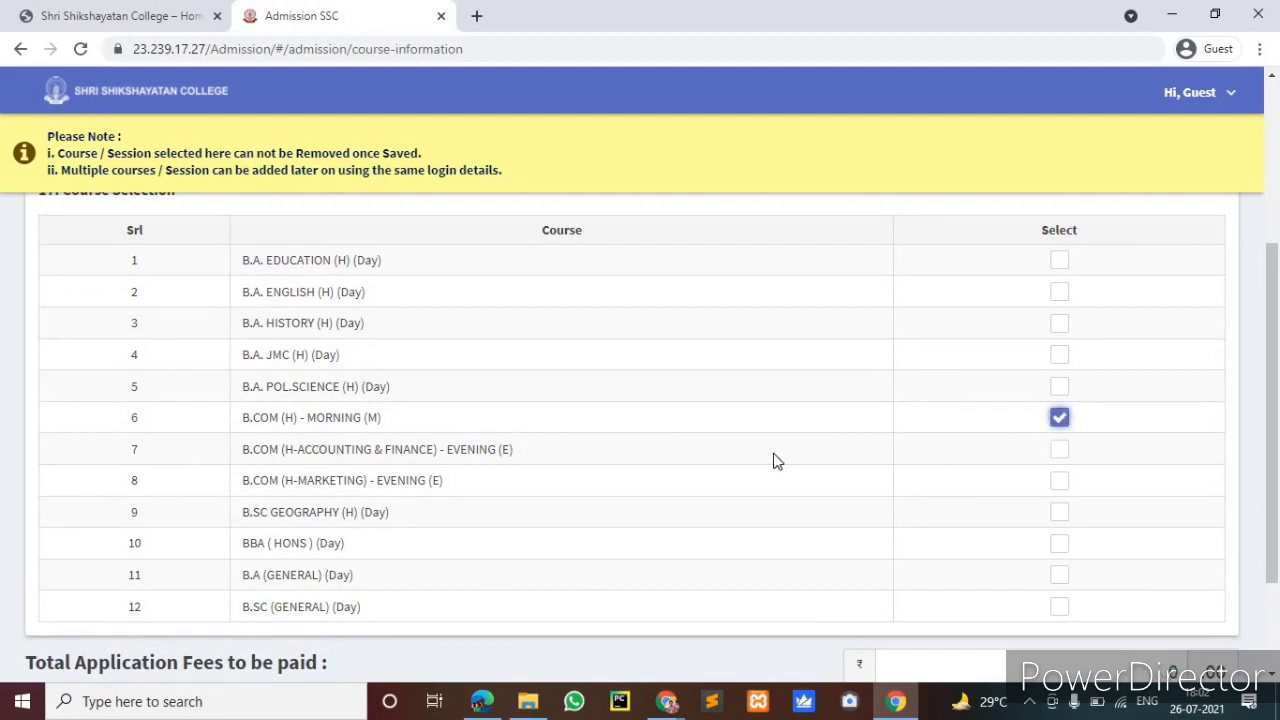
{"action": "left_click", "coordinate": [1060, 451]}
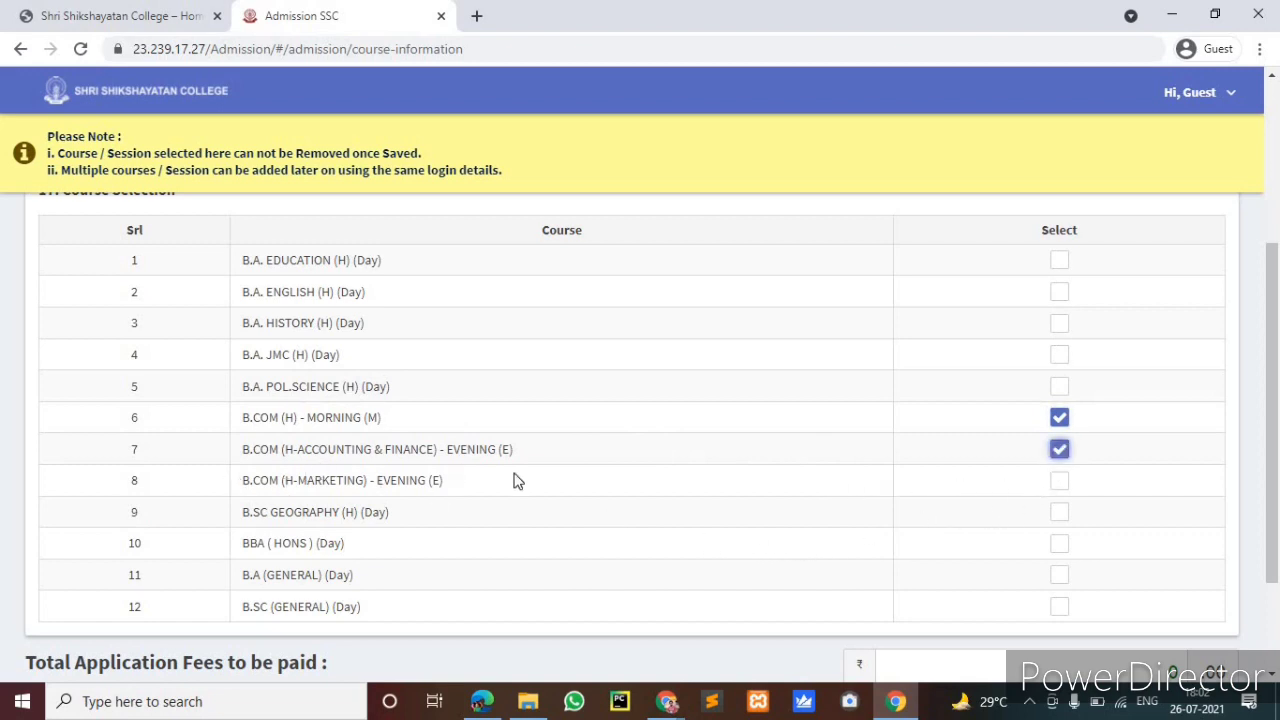
{"action": "left_click", "coordinate": [1062, 484]}
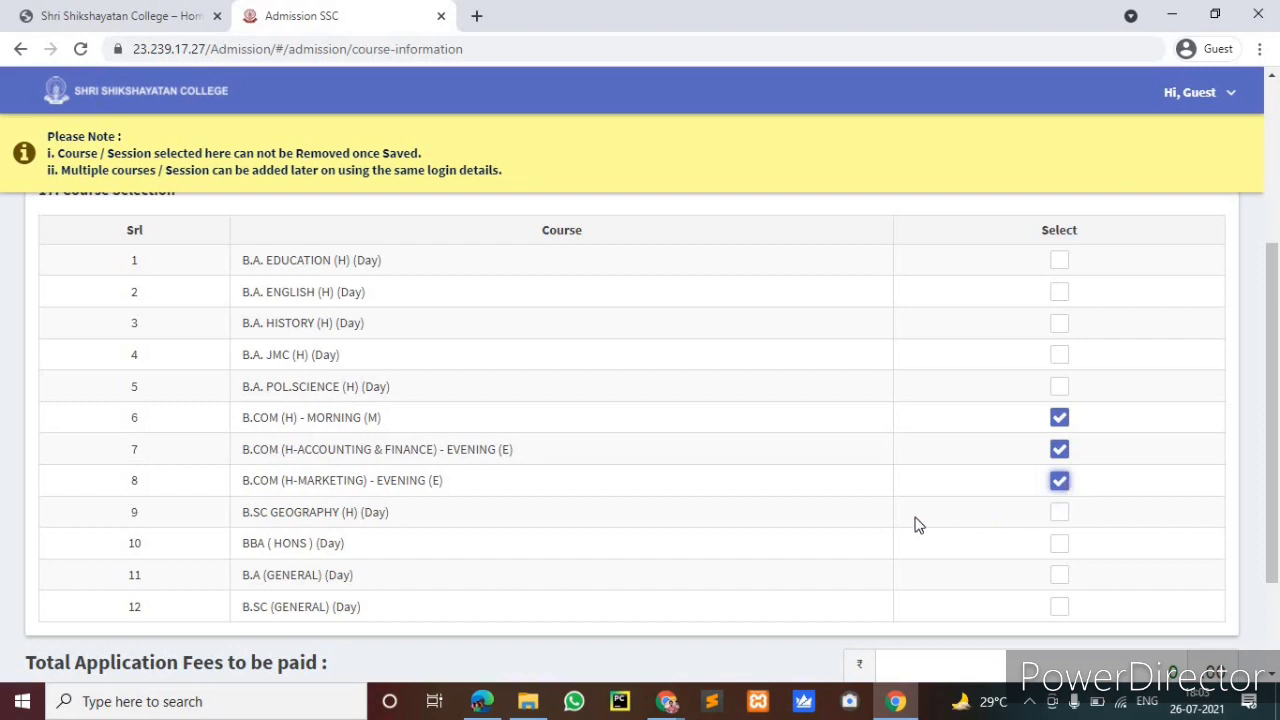
{"action": "scroll", "coordinate": [916, 525], "scroll_direction": "down", "scroll_amount": 3}
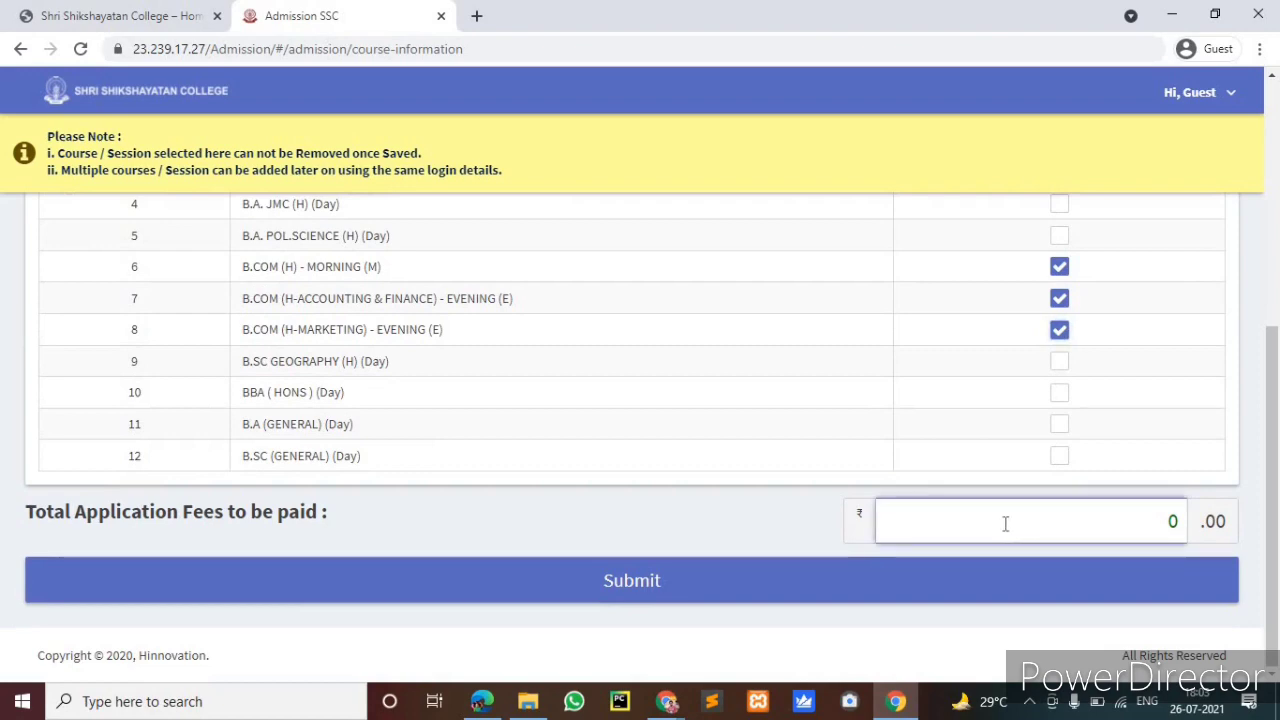
{"action": "scroll", "coordinate": [1006, 529], "scroll_direction": "up", "scroll_amount": 4}
{"action": "scroll", "coordinate": [1006, 529], "scroll_direction": "up", "scroll_amount": 3}
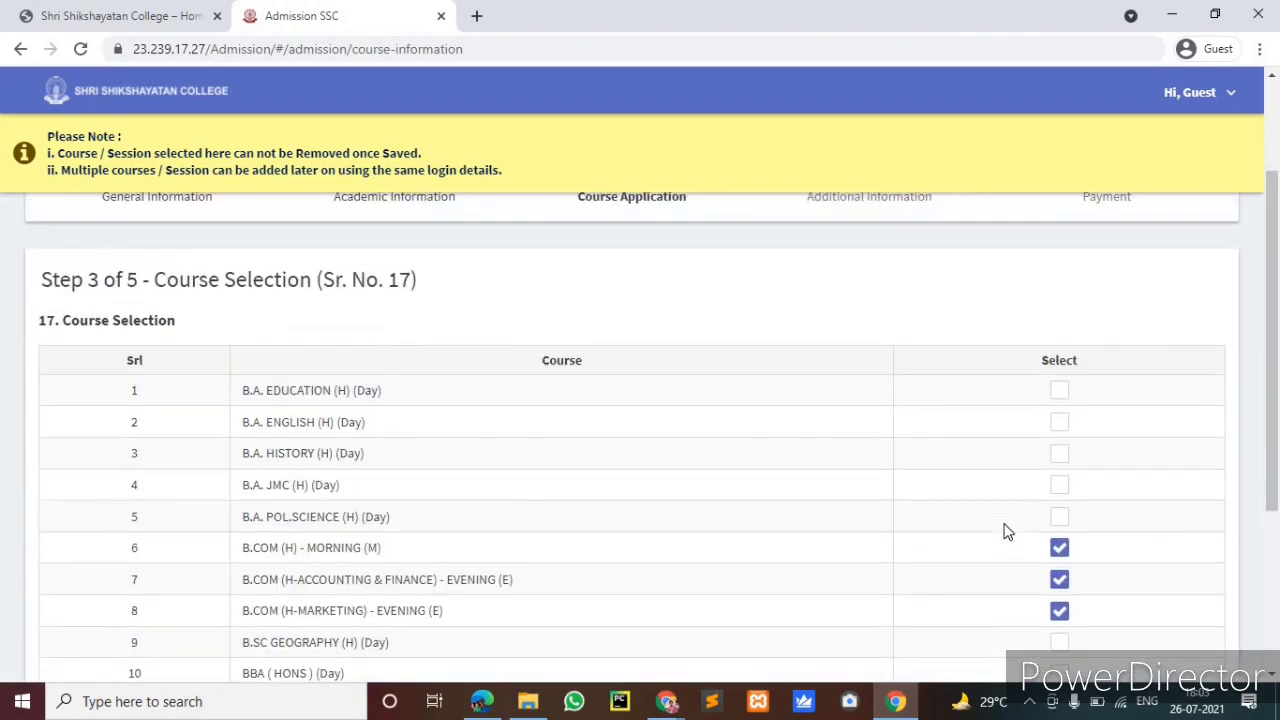
{"action": "scroll", "coordinate": [794, 600], "scroll_direction": "down", "scroll_amount": 5}
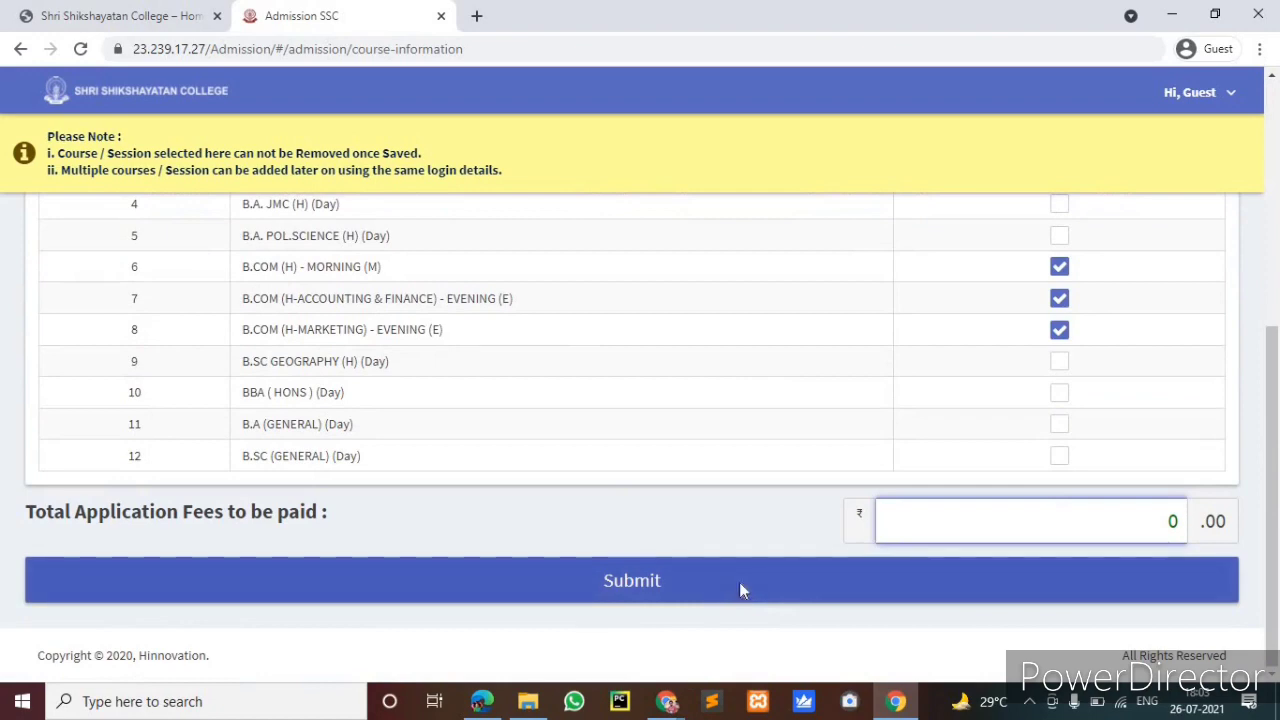
Submit the three B.COM courses, choose 'Continue with selection', and acknowledge 'Course details saved.'
{"action": "left_click", "coordinate": [739, 588]}
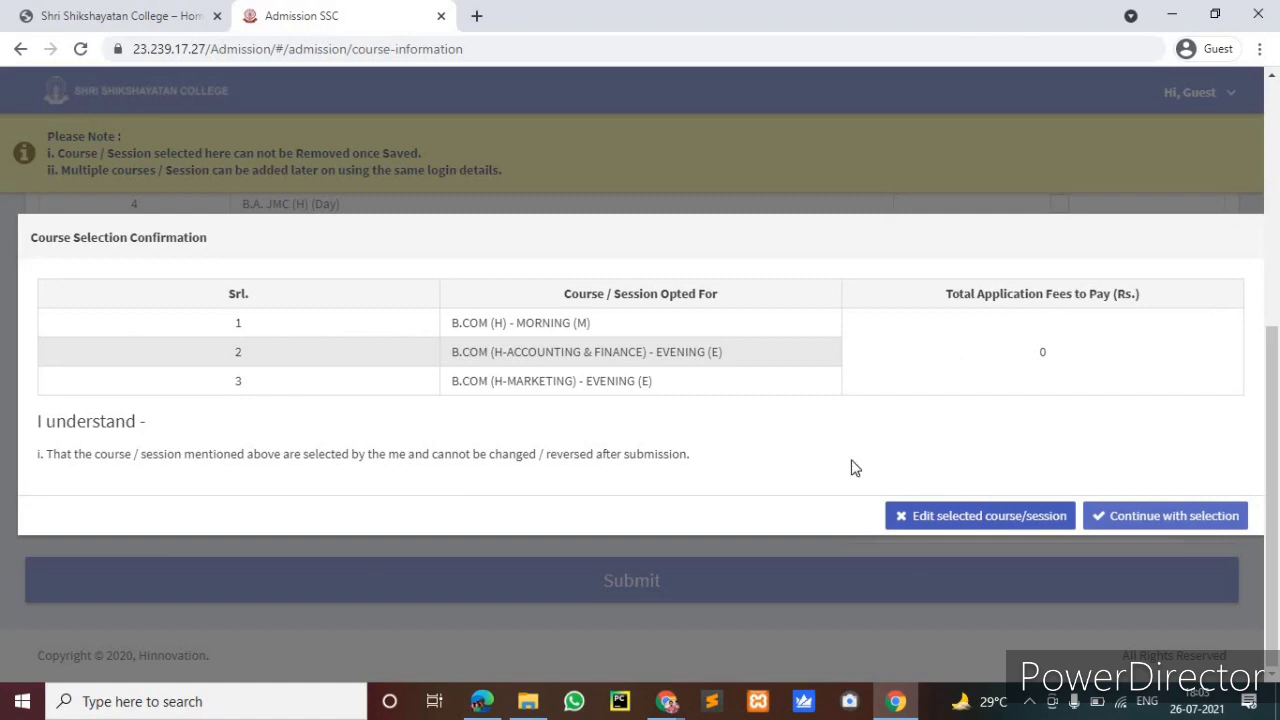
{"action": "left_click", "coordinate": [1130, 511]}
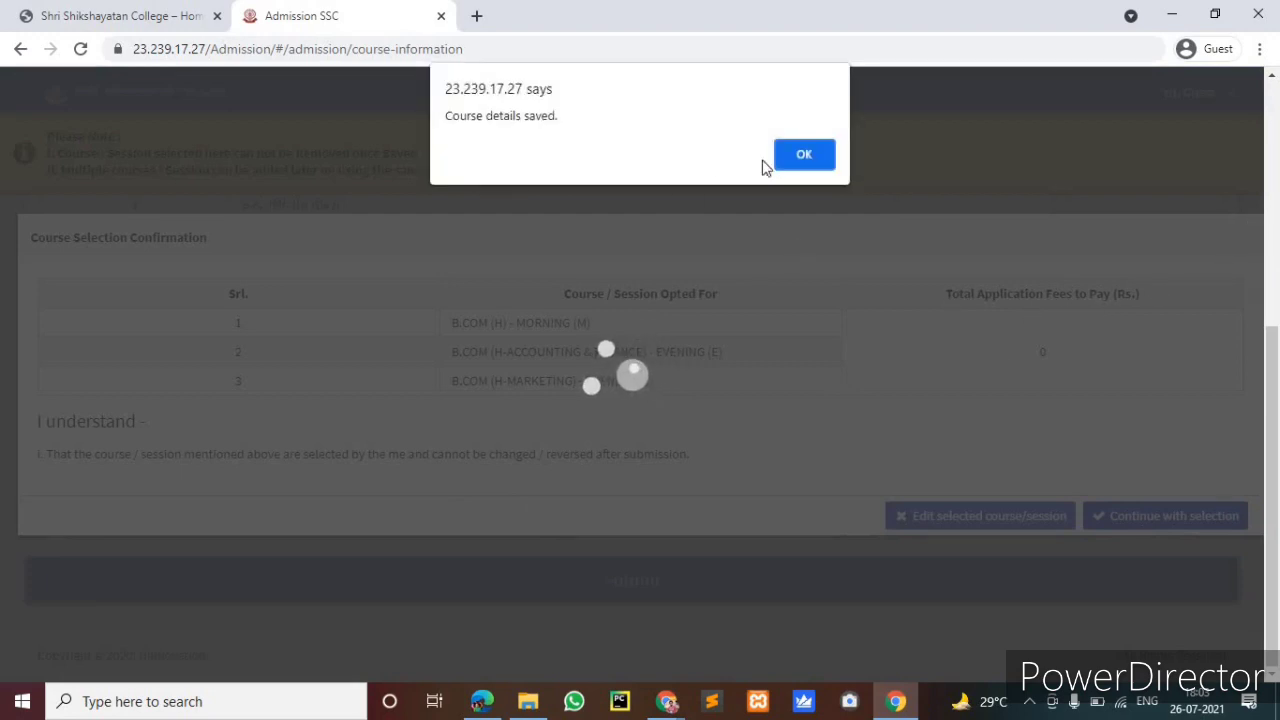
{"action": "left_click", "coordinate": [795, 152]}
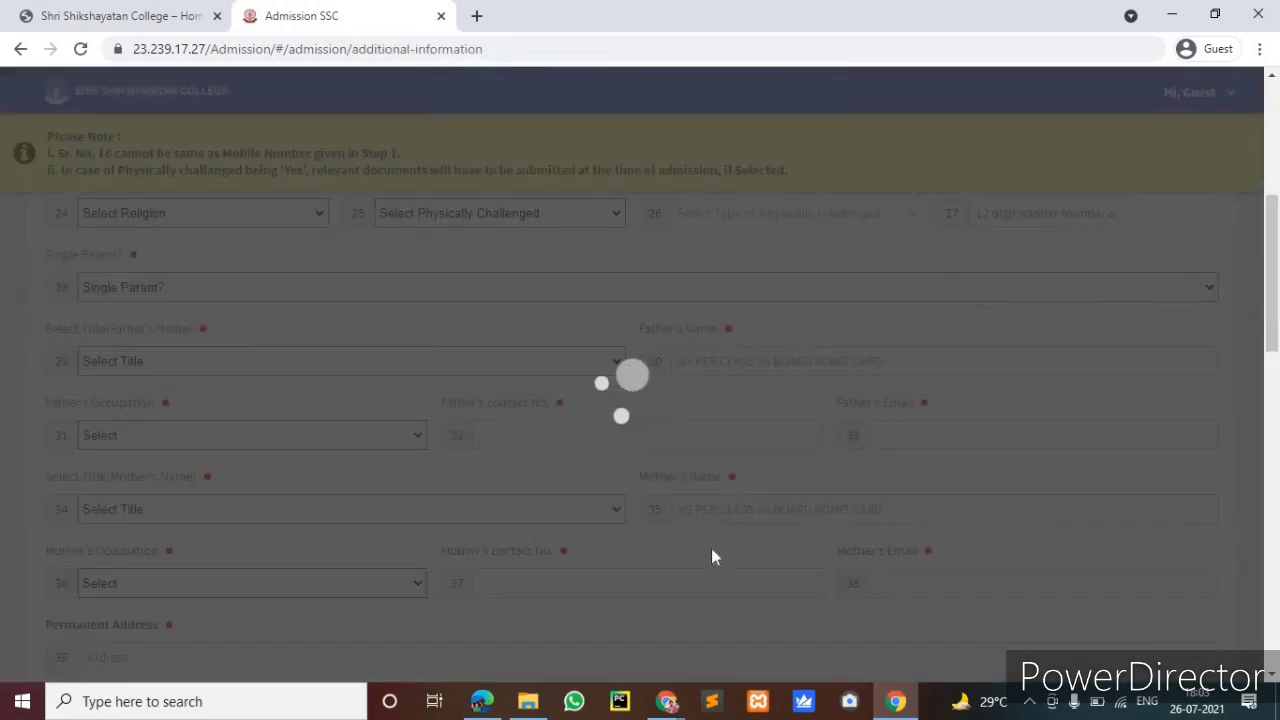
Enter the alternate mobile number, set blood group to B+ and nationality to Indian
{"action": "scroll", "coordinate": [713, 550], "scroll_direction": "down", "scroll_amount": 5}
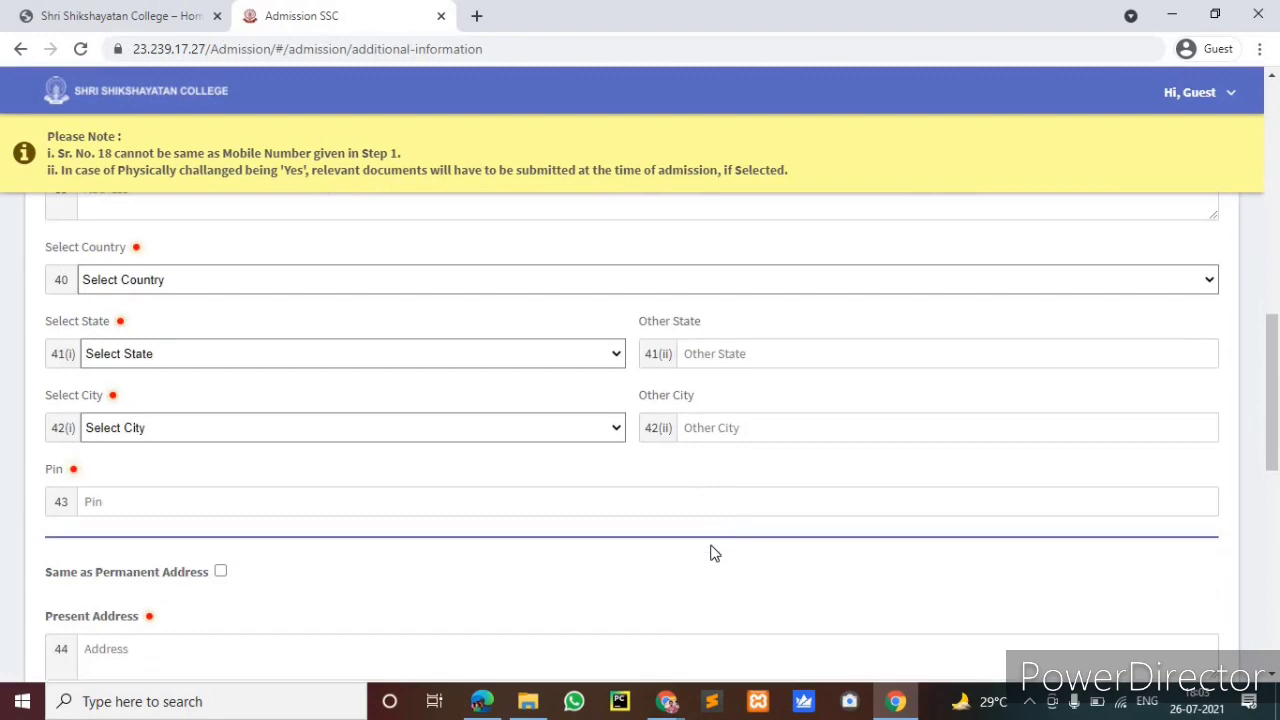
{"action": "scroll", "coordinate": [713, 550], "scroll_direction": "down", "scroll_amount": 1}
{"action": "scroll", "coordinate": [713, 550], "scroll_direction": "up", "scroll_amount": 5}
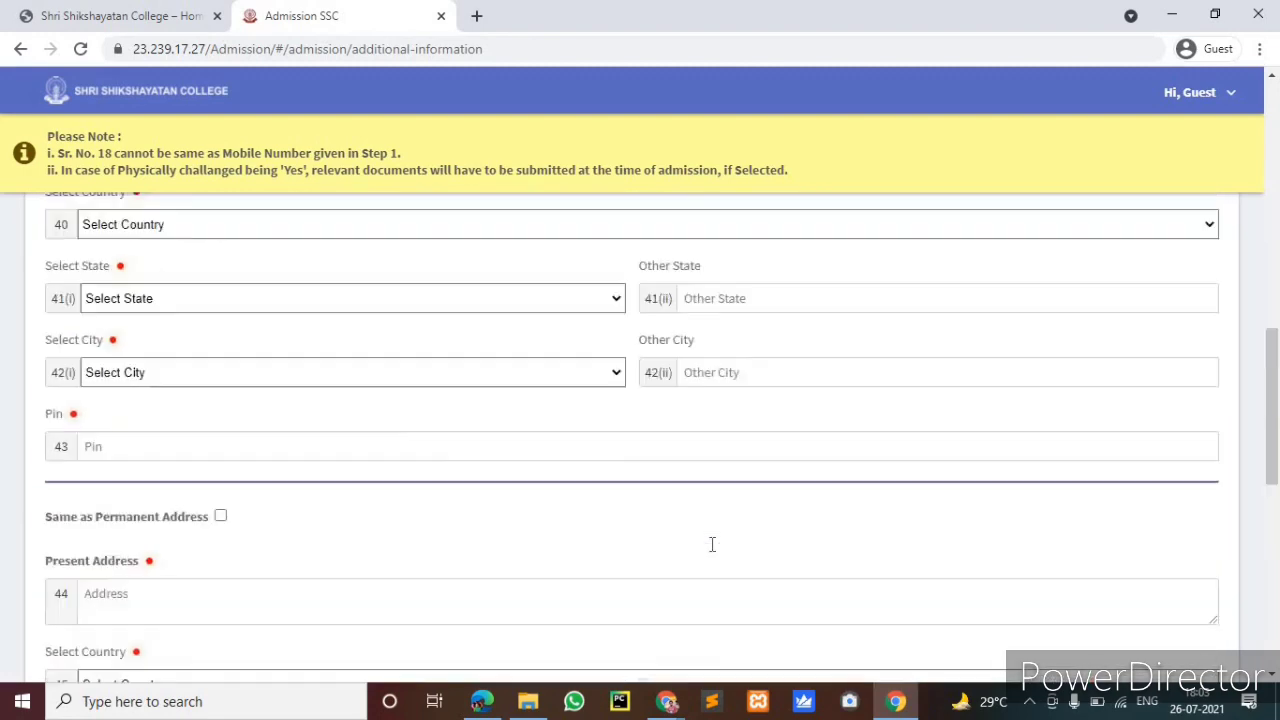
{"action": "scroll", "coordinate": [712, 544], "scroll_direction": "up", "scroll_amount": 5}
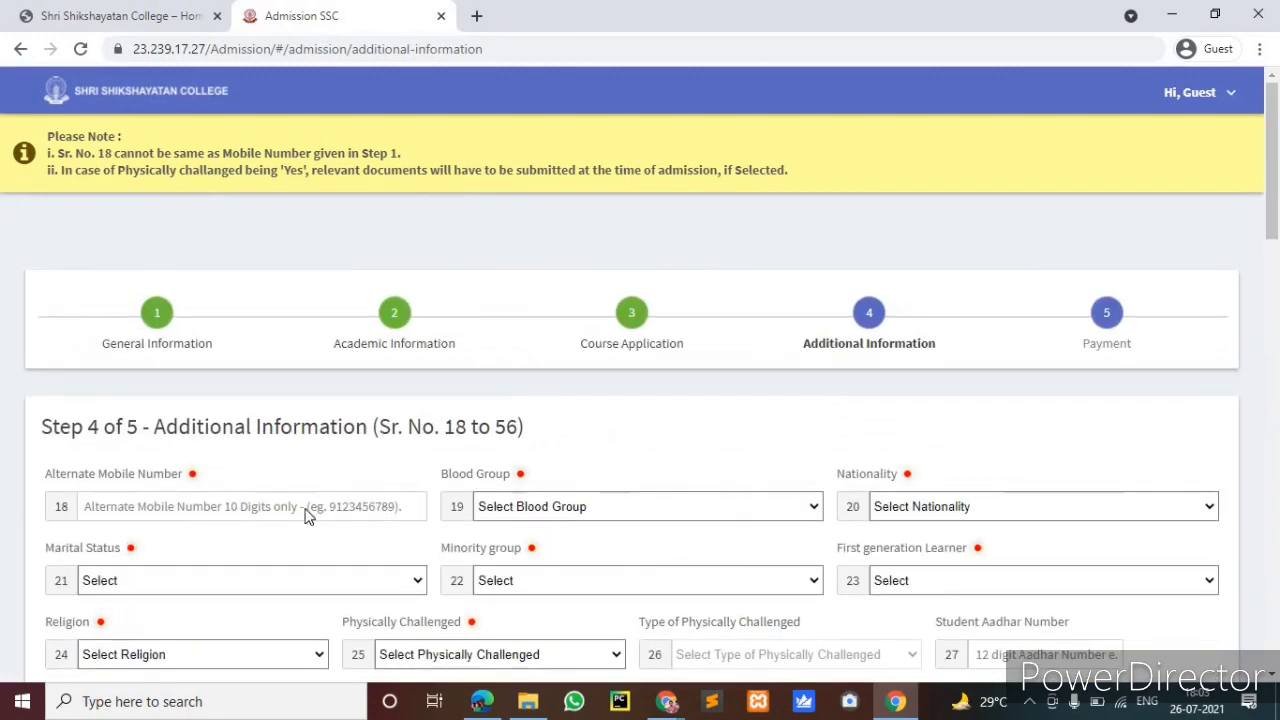
{"action": "scroll", "coordinate": [152, 420], "scroll_direction": "down", "scroll_amount": 1}
{"action": "left_click", "coordinate": [152, 420]}
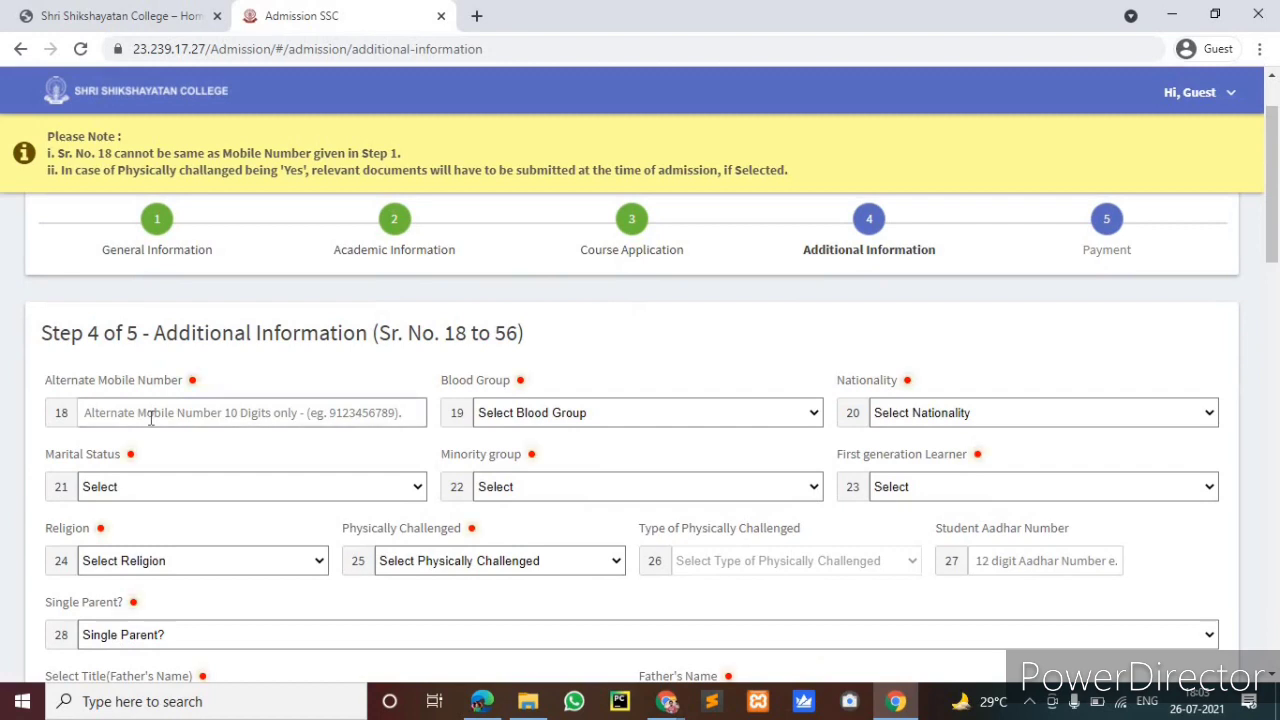
{"action": "left_click", "coordinate": [152, 420]}
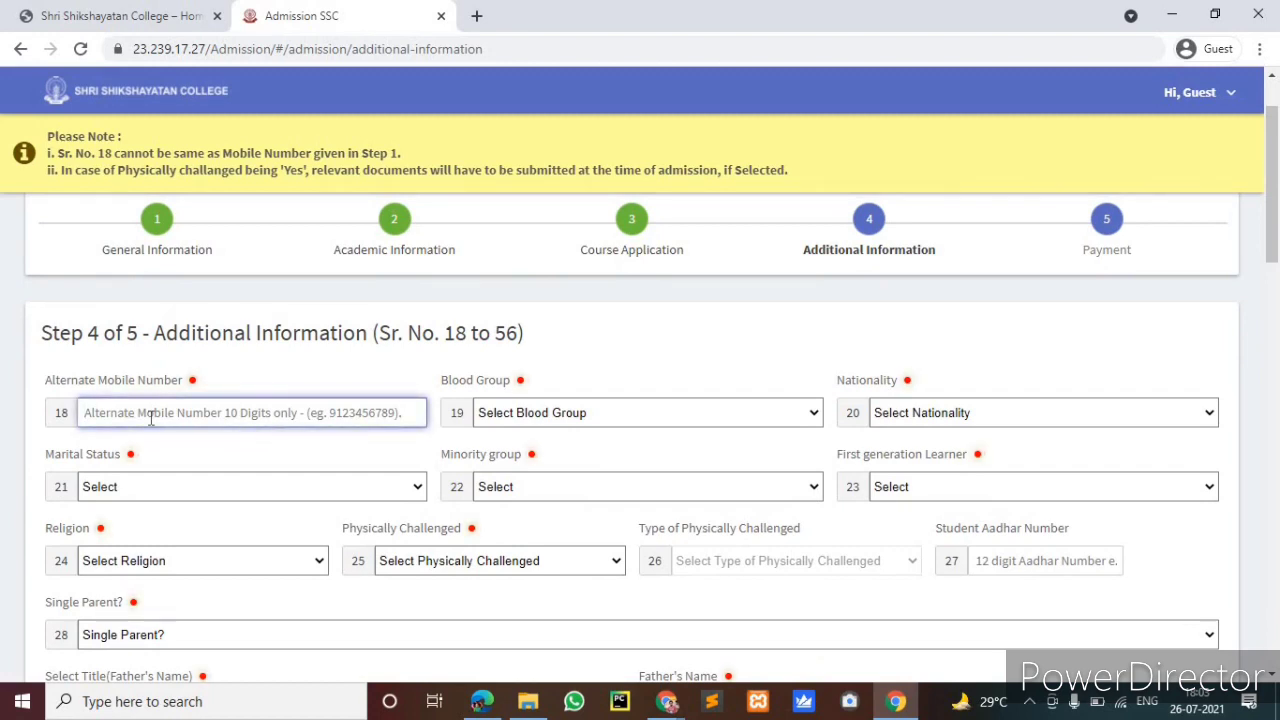
{"action": "type", "text": "5657"}
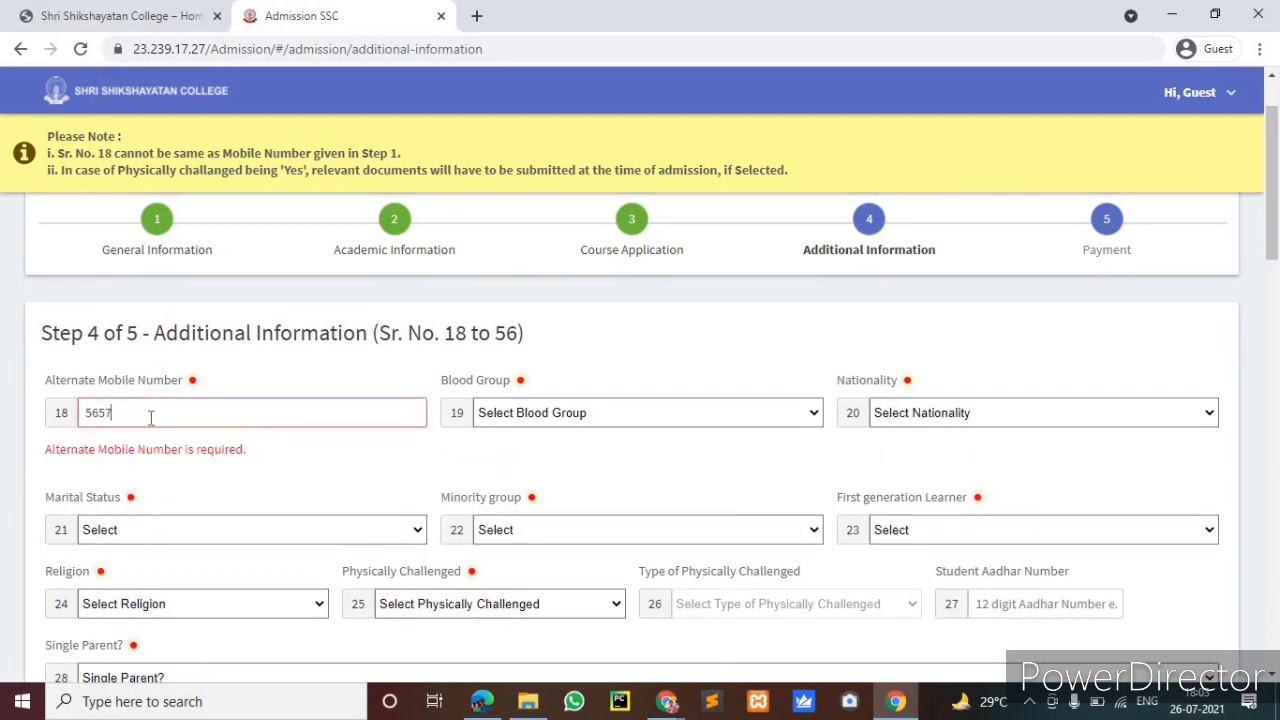
{"action": "type", "text": "575757"}
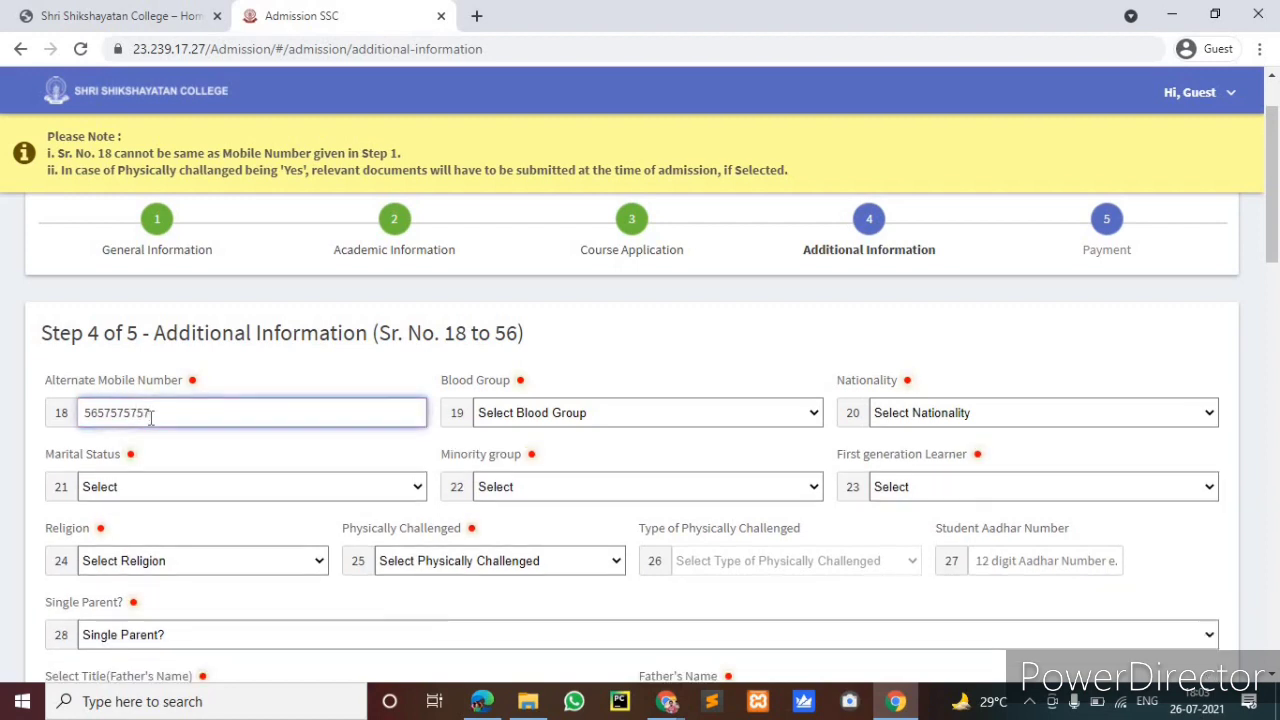
{"action": "left_click", "coordinate": [588, 420]}
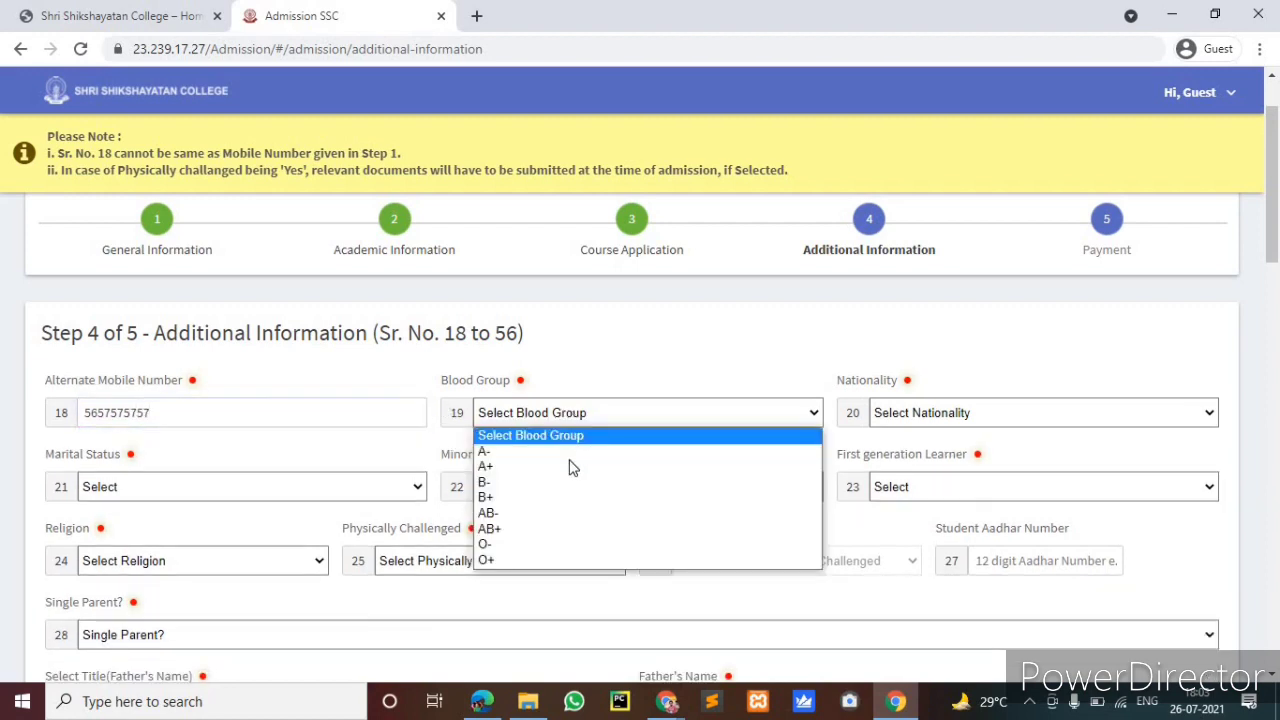
{"action": "left_click", "coordinate": [573, 499]}
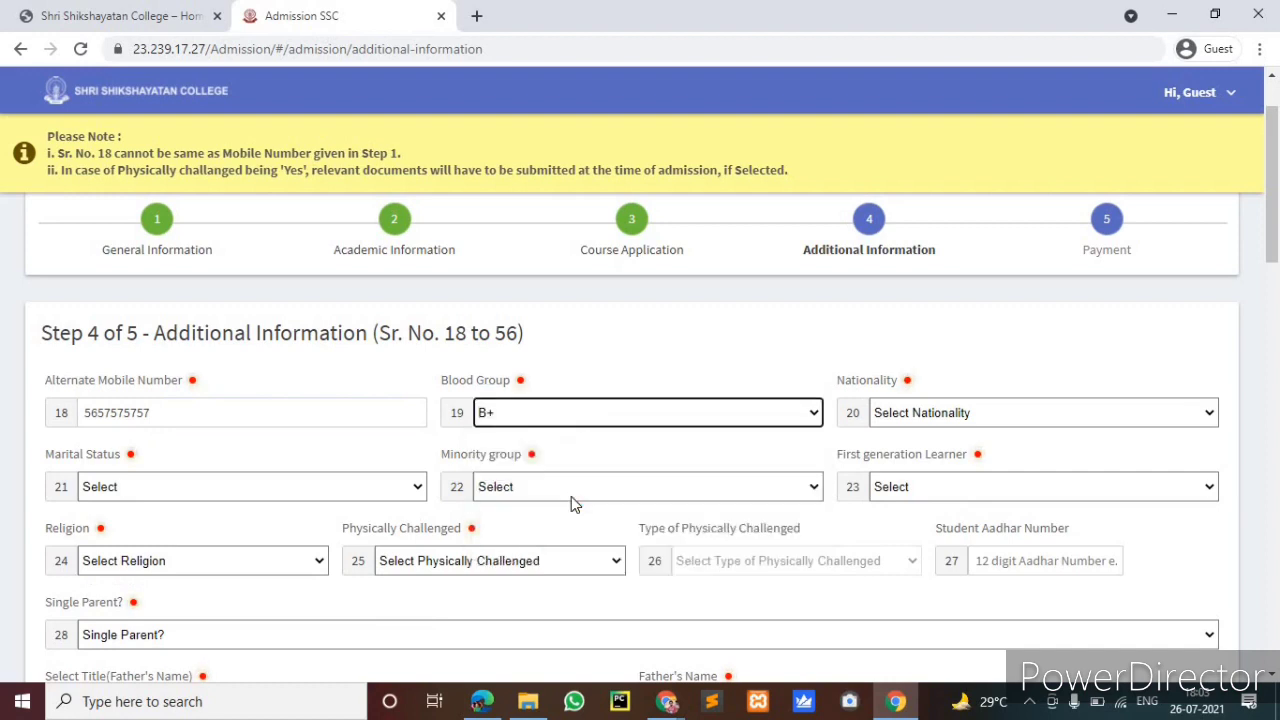
{"action": "left_click", "coordinate": [975, 420]}
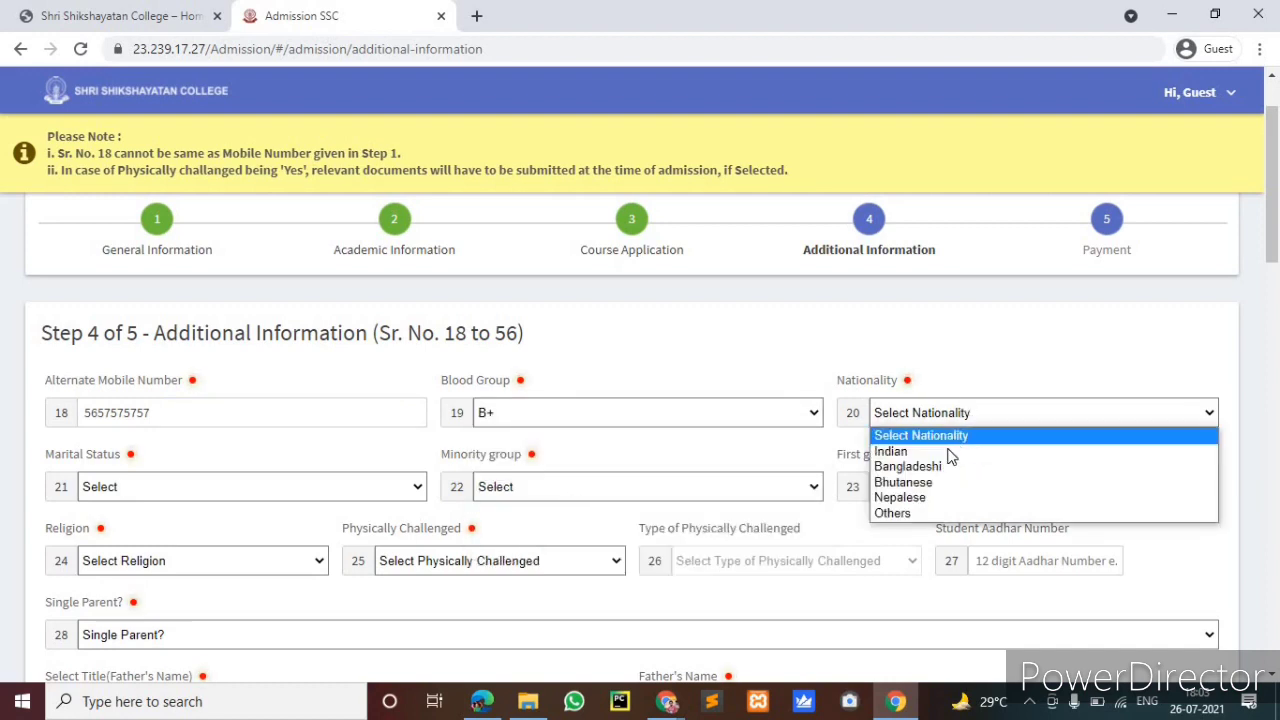
{"action": "left_click", "coordinate": [951, 450]}
Set marital status Single, minority group No, and first-generation learner Yes
{"action": "left_click", "coordinate": [122, 490]}
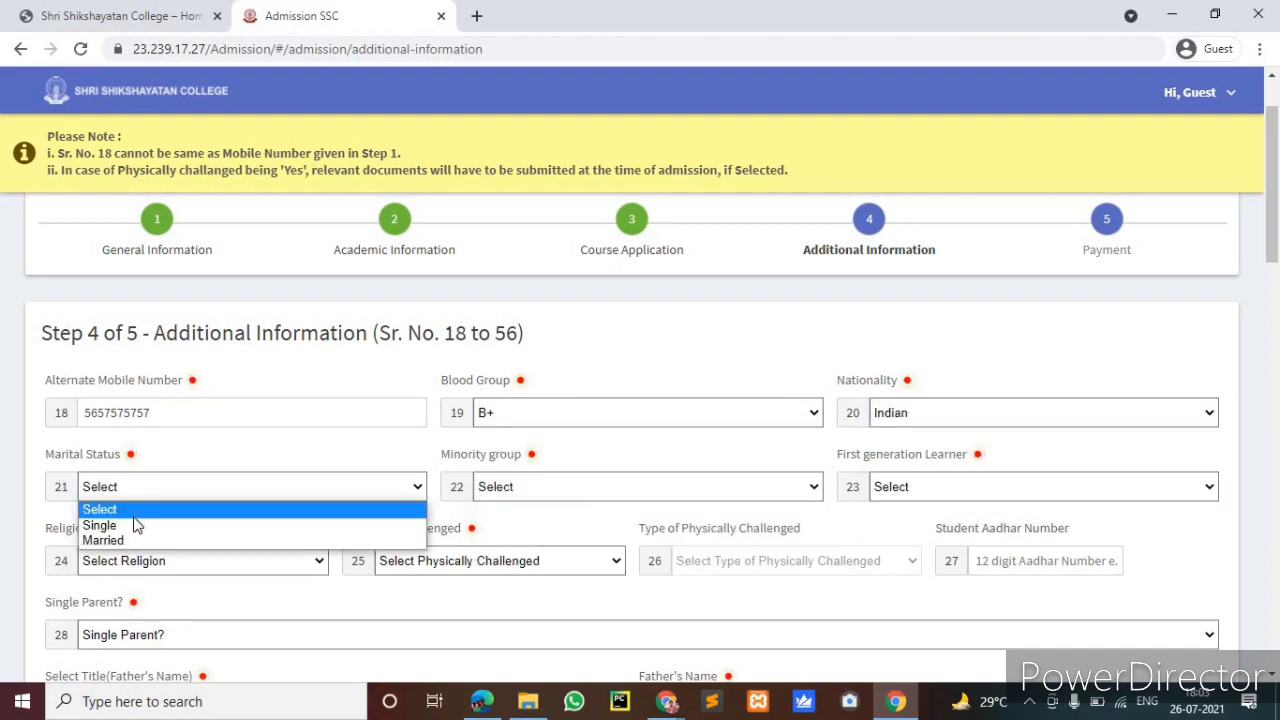
{"action": "left_click", "coordinate": [160, 524]}
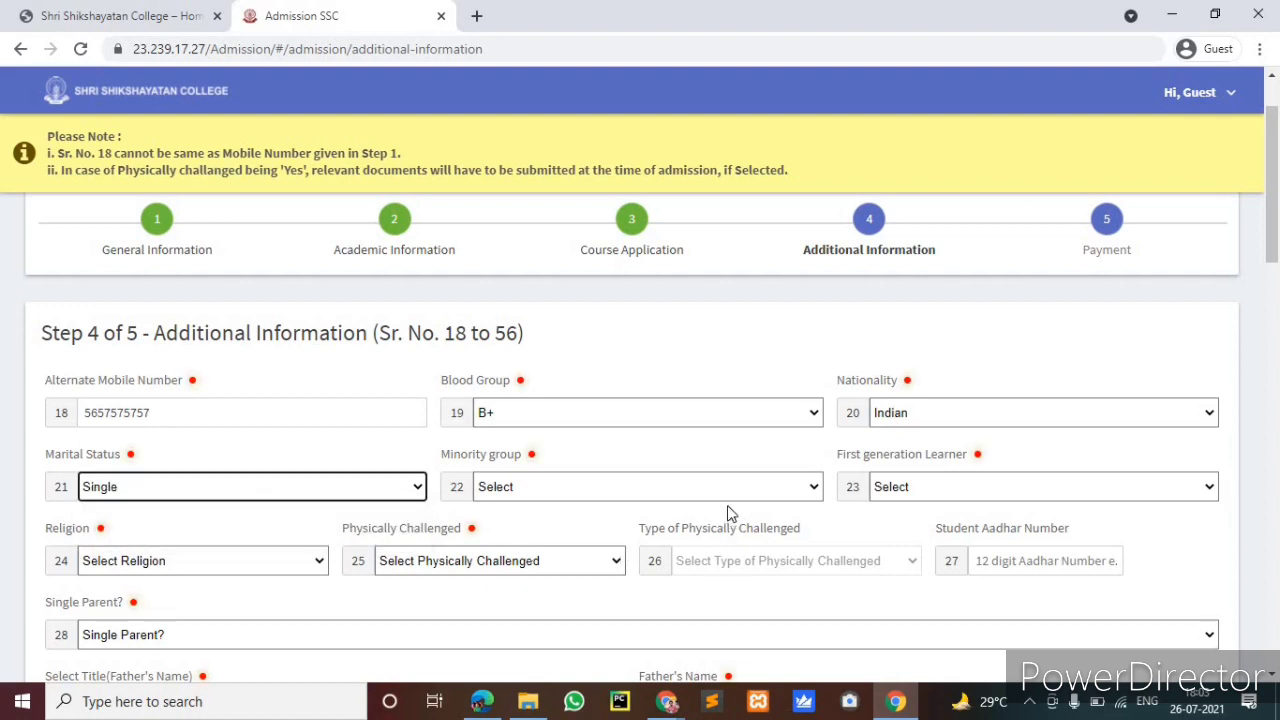
{"action": "left_click", "coordinate": [730, 490]}
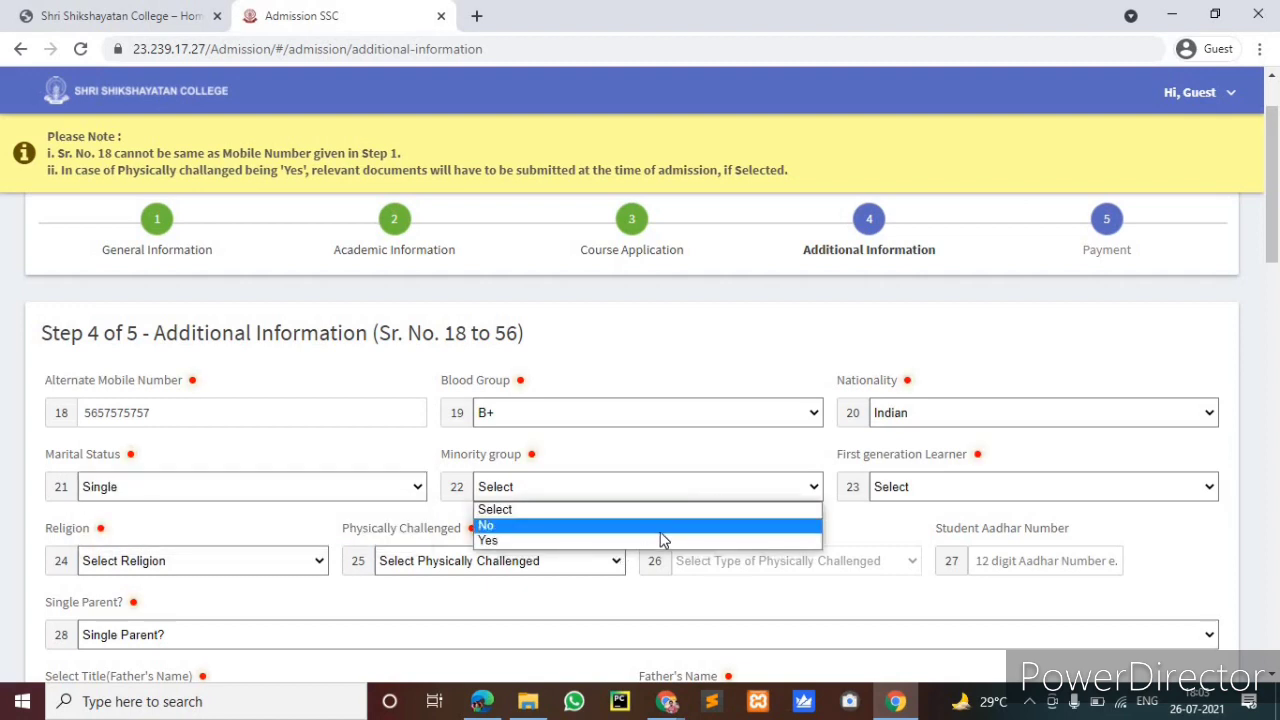
{"action": "left_click", "coordinate": [816, 524]}
{"action": "left_click", "coordinate": [961, 496]}
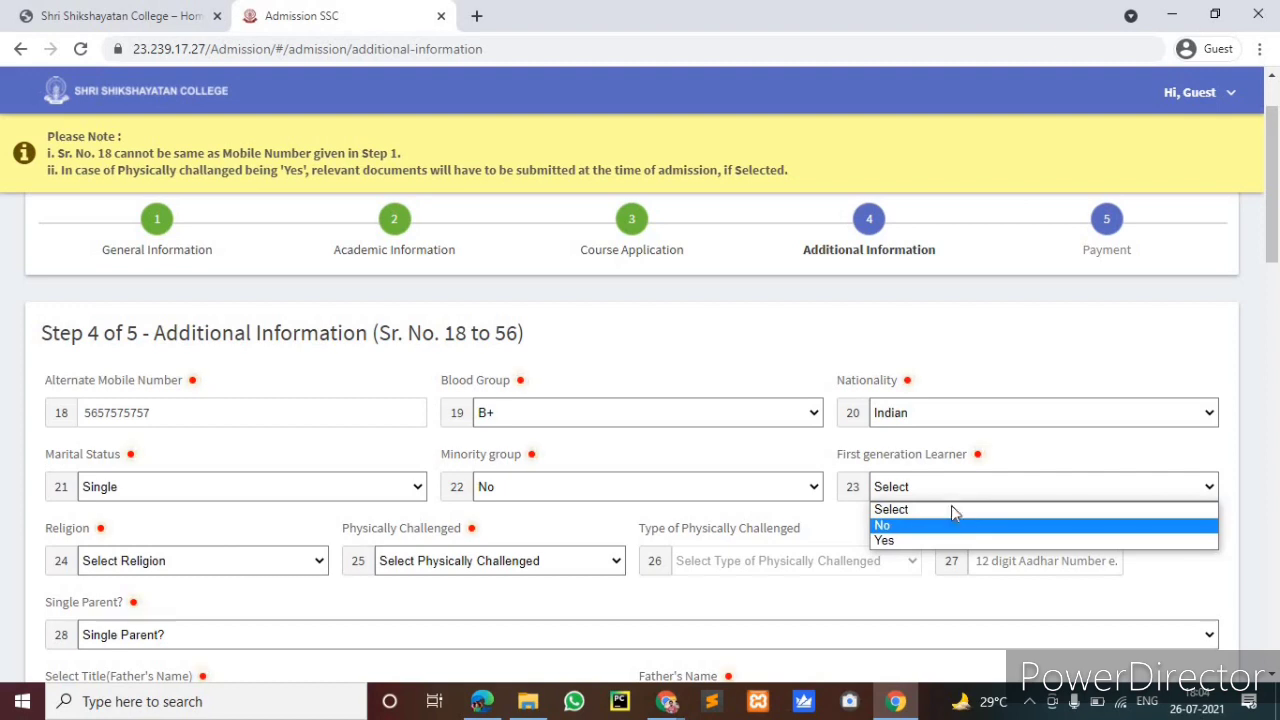
{"action": "left_click", "coordinate": [951, 520]}
{"action": "left_click", "coordinate": [956, 490]}
{"action": "left_click", "coordinate": [896, 541]}
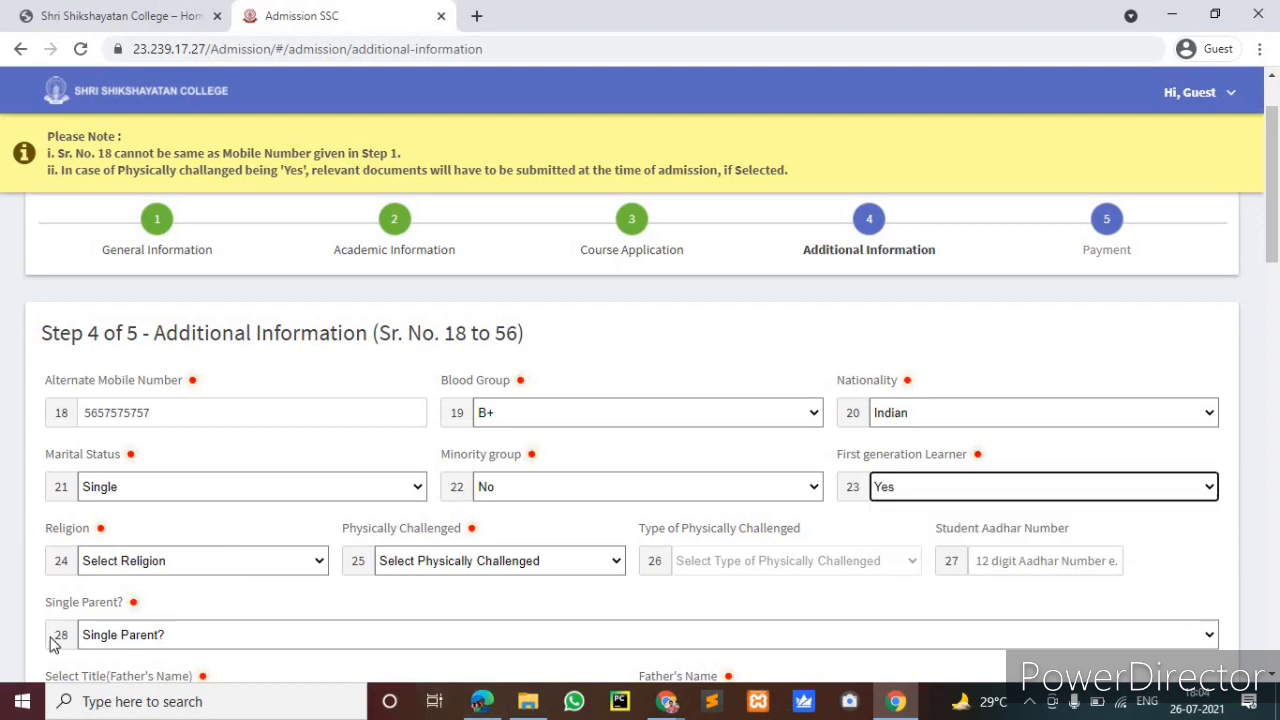
Choose Hinduism as religion and No for physically challenged
{"action": "scroll", "coordinate": [89, 520], "scroll_direction": "down", "scroll_amount": 1}
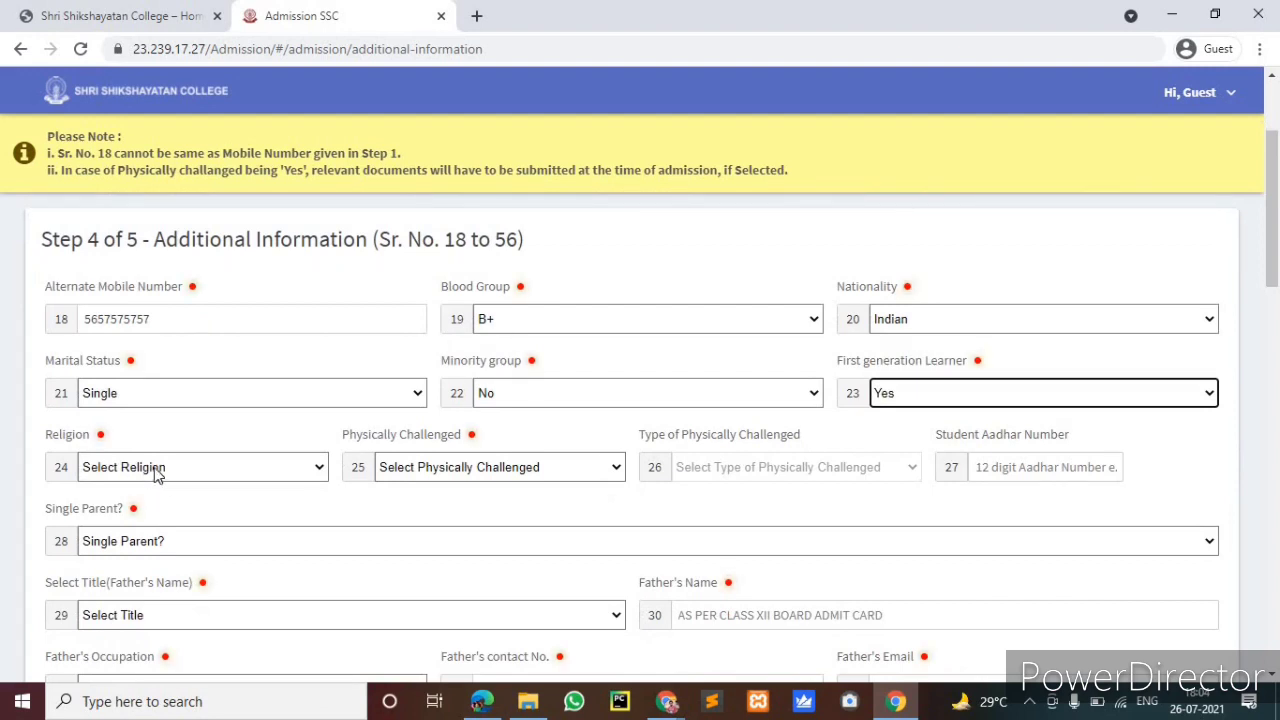
{"action": "left_click", "coordinate": [155, 470]}
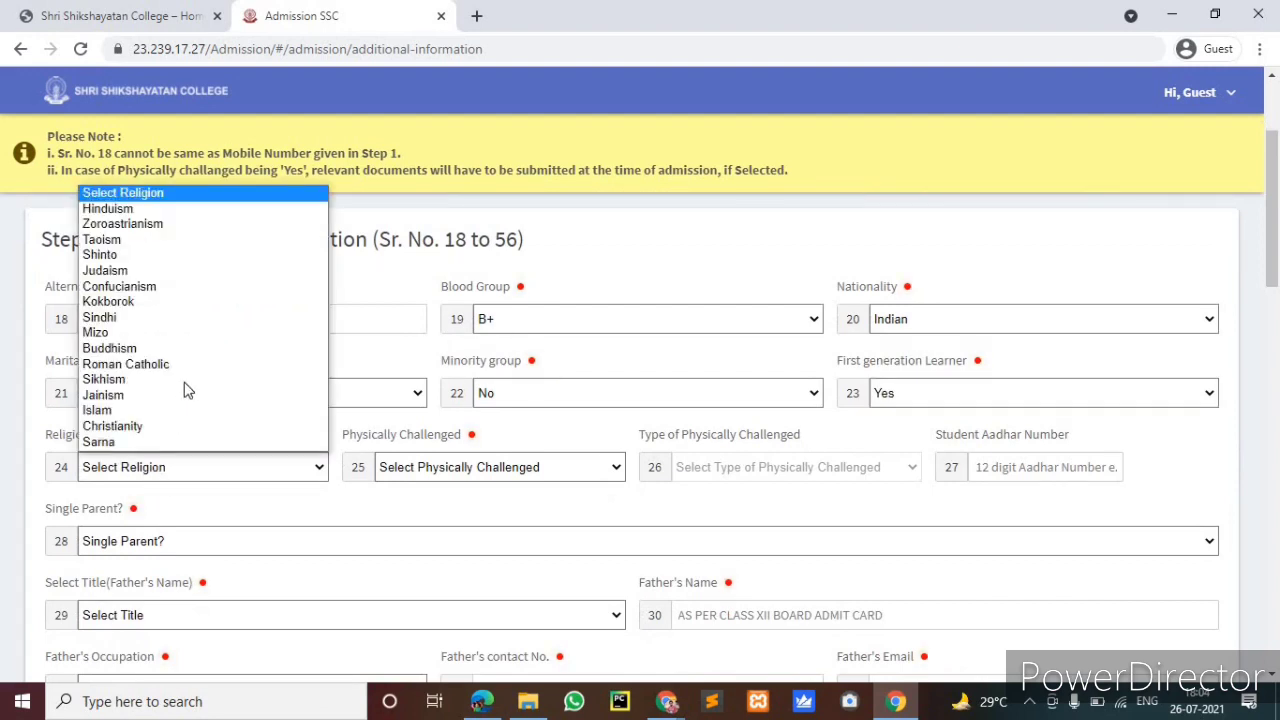
{"action": "left_click", "coordinate": [175, 208]}
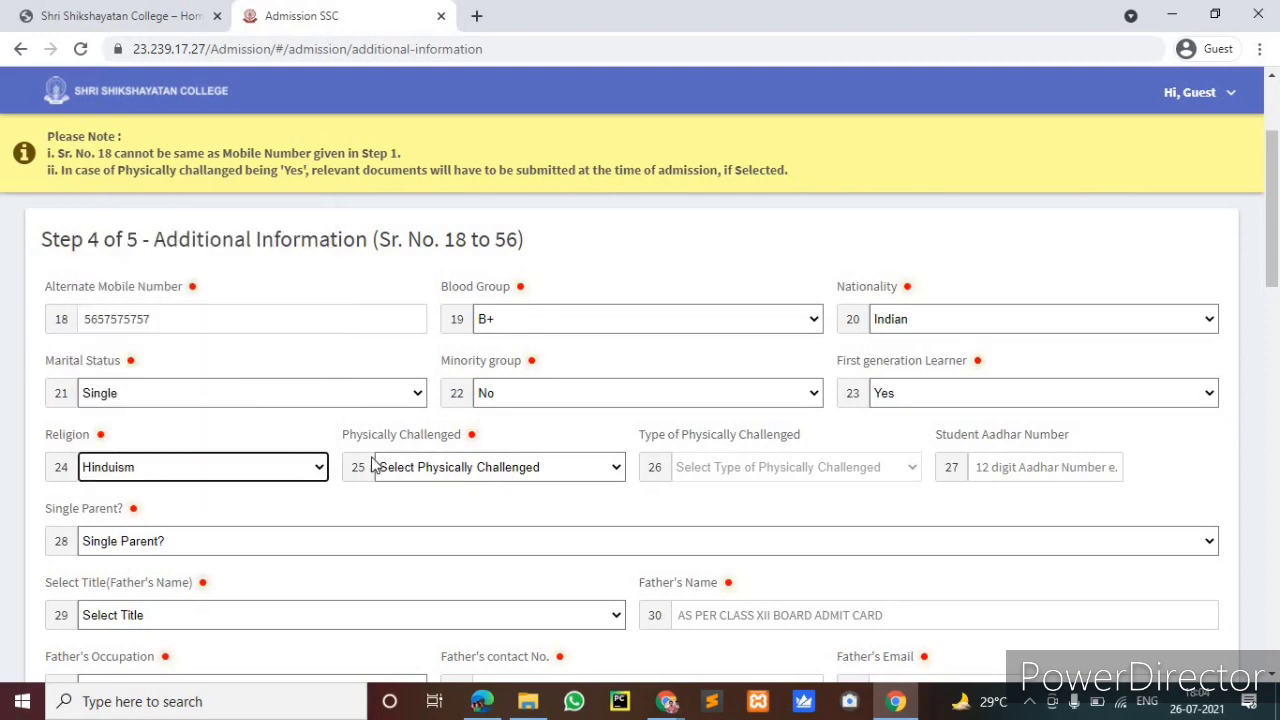
{"action": "left_click", "coordinate": [457, 472]}
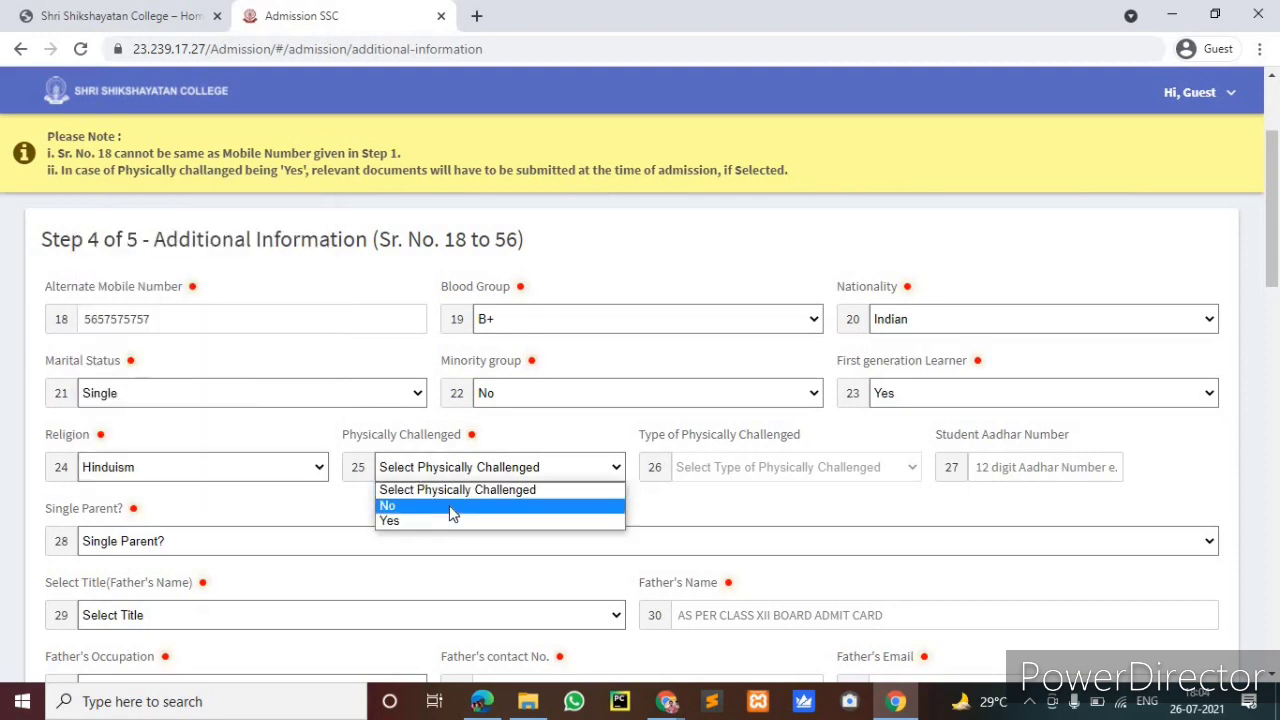
{"action": "left_click", "coordinate": [518, 506]}
{"action": "scroll", "coordinate": [1044, 470], "scroll_direction": "down", "scroll_amount": 1}
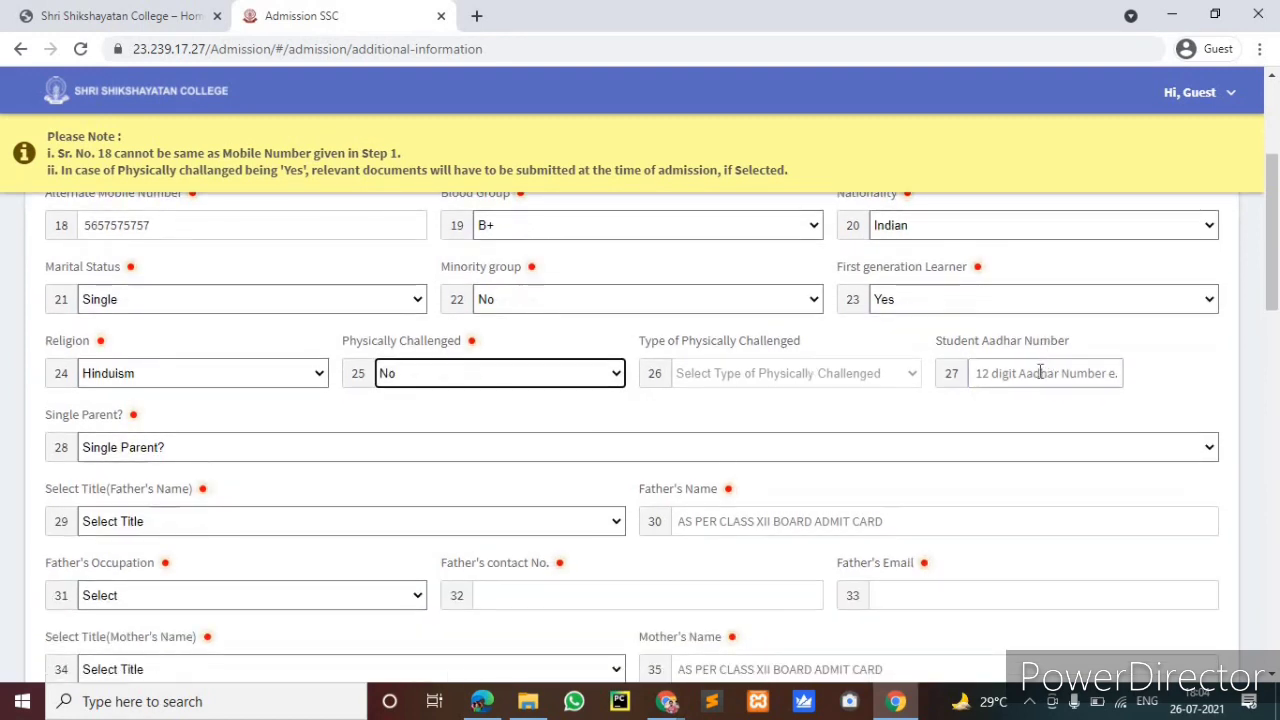
Type the student's 12-digit Aadhaar number and set Single Parent? to No
{"action": "left_click", "coordinate": [1040, 372]}
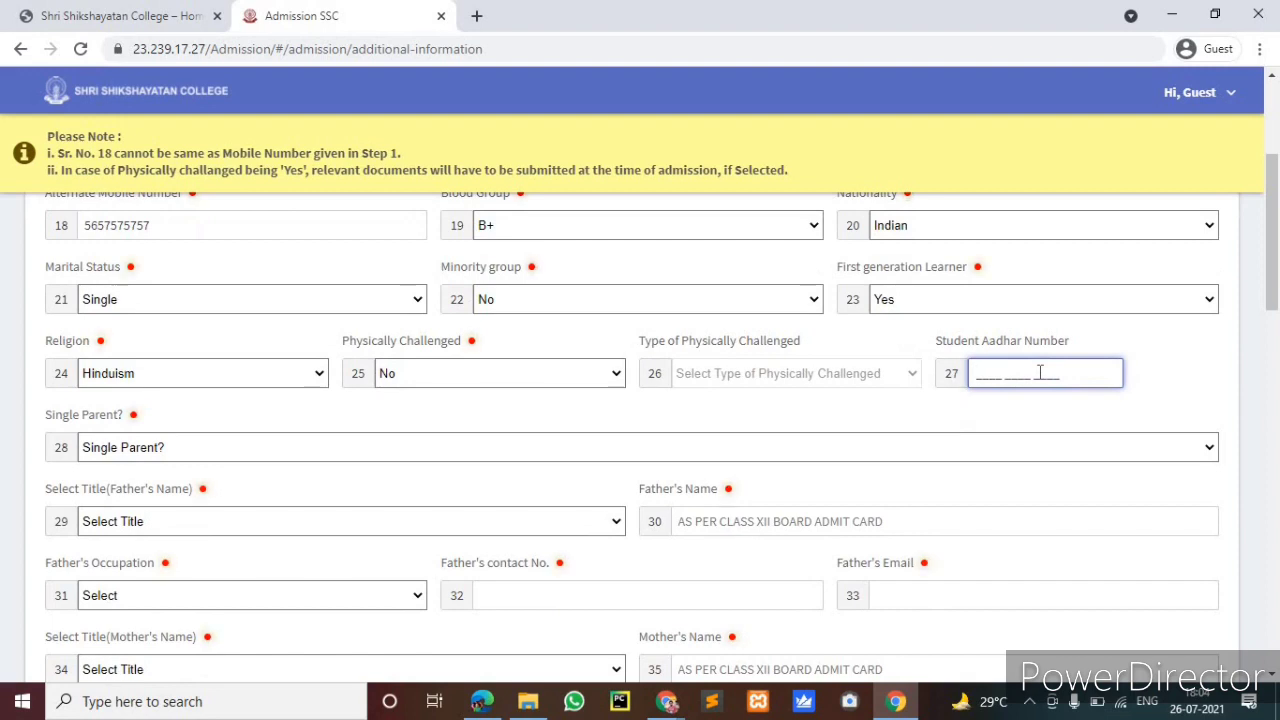
{"action": "type", "text": "4545 5656 6767"}
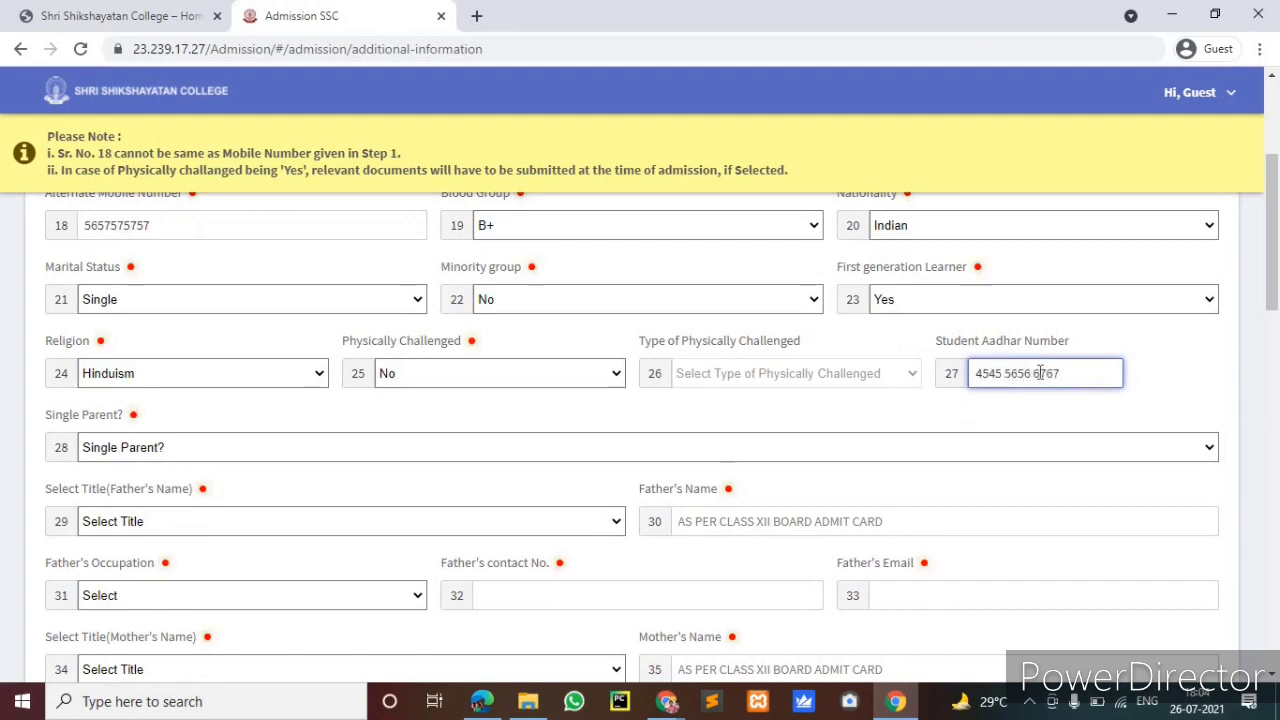
{"action": "left_click", "coordinate": [598, 447]}
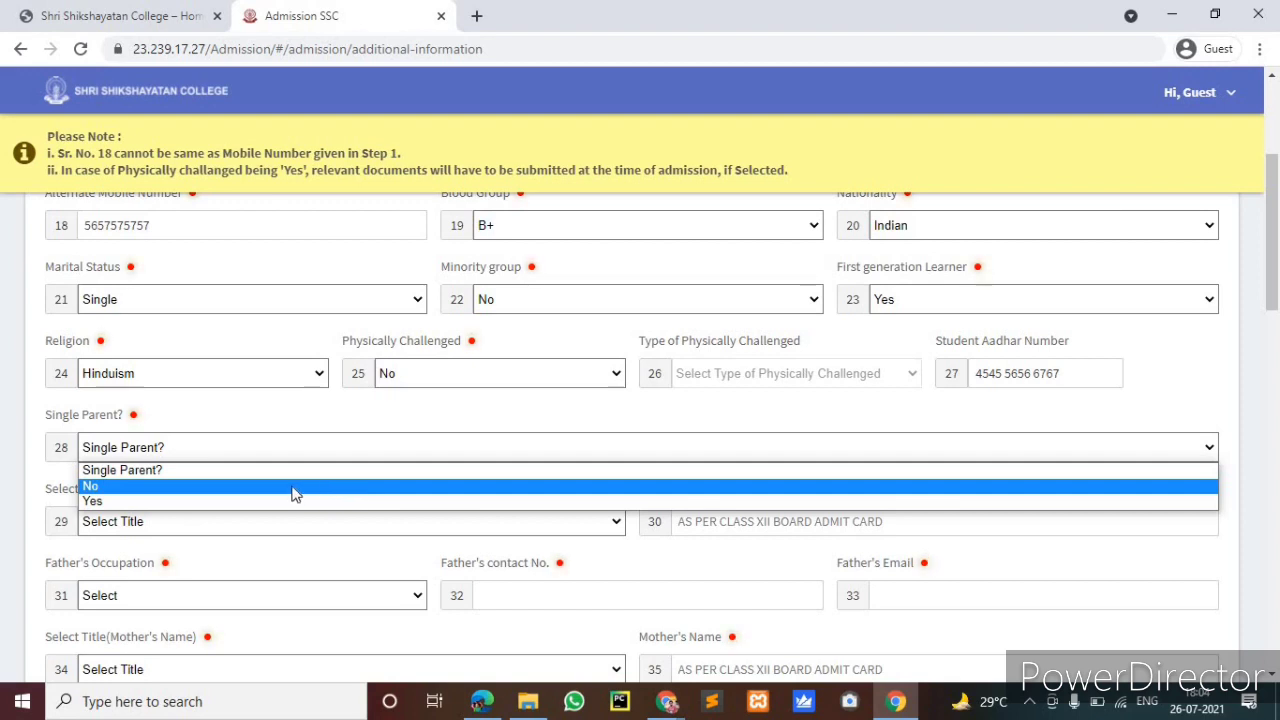
{"action": "key", "text": "Down"}
{"action": "key", "text": "Up"}
{"action": "key", "text": "Up"}
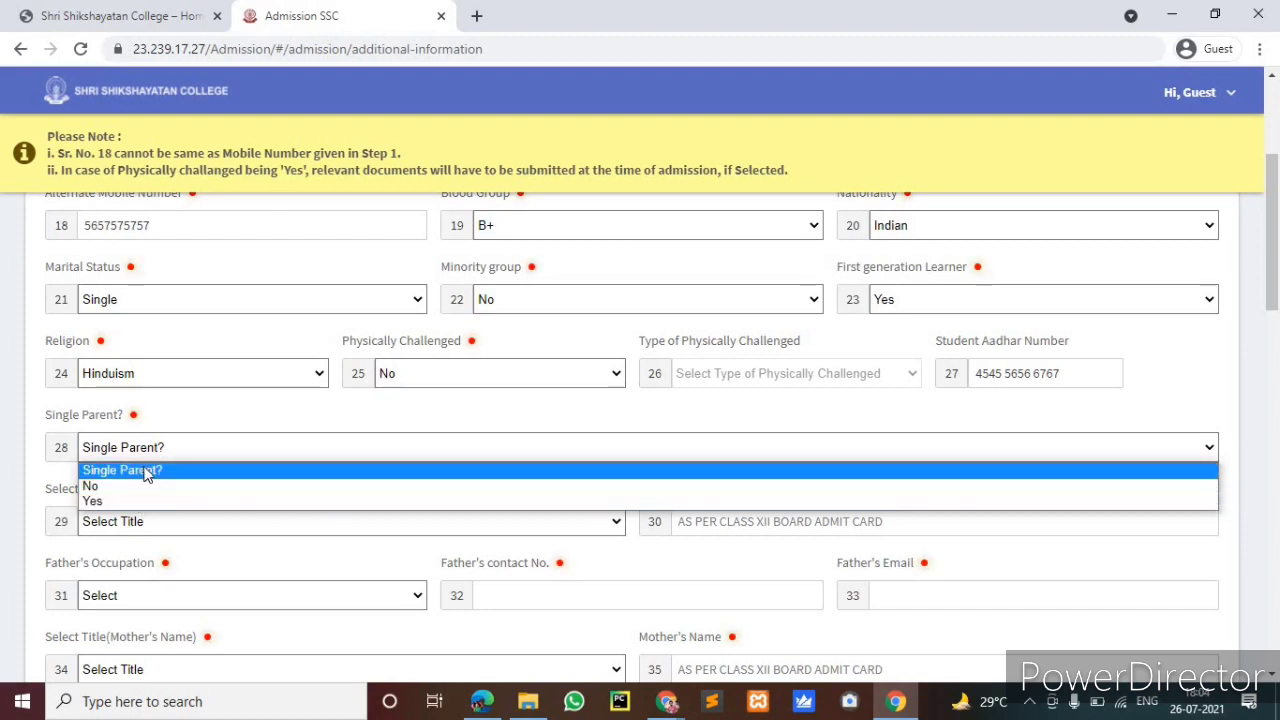
{"action": "key", "text": "Down"}
{"action": "left_click", "coordinate": [150, 487]}
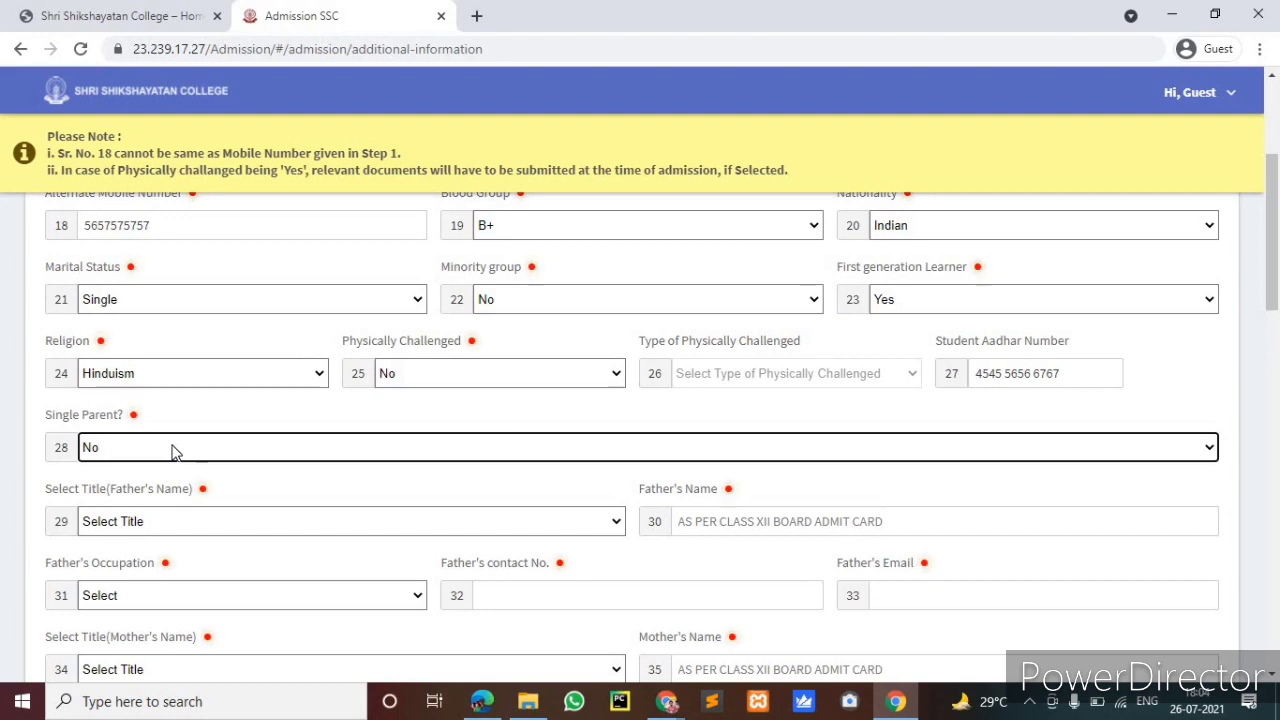
{"action": "scroll", "coordinate": [172, 452], "scroll_direction": "down", "scroll_amount": 2}
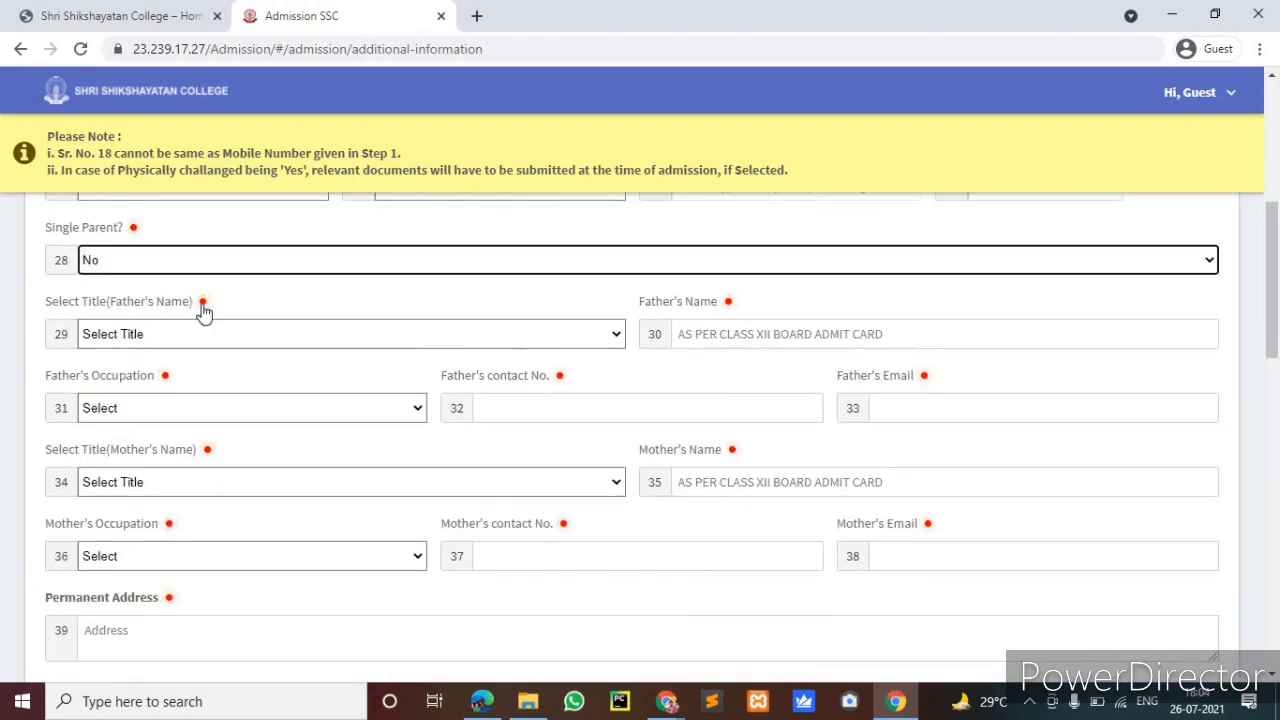
Set the father's title to Mr. and enter the father's name
{"action": "left_click", "coordinate": [220, 334]}
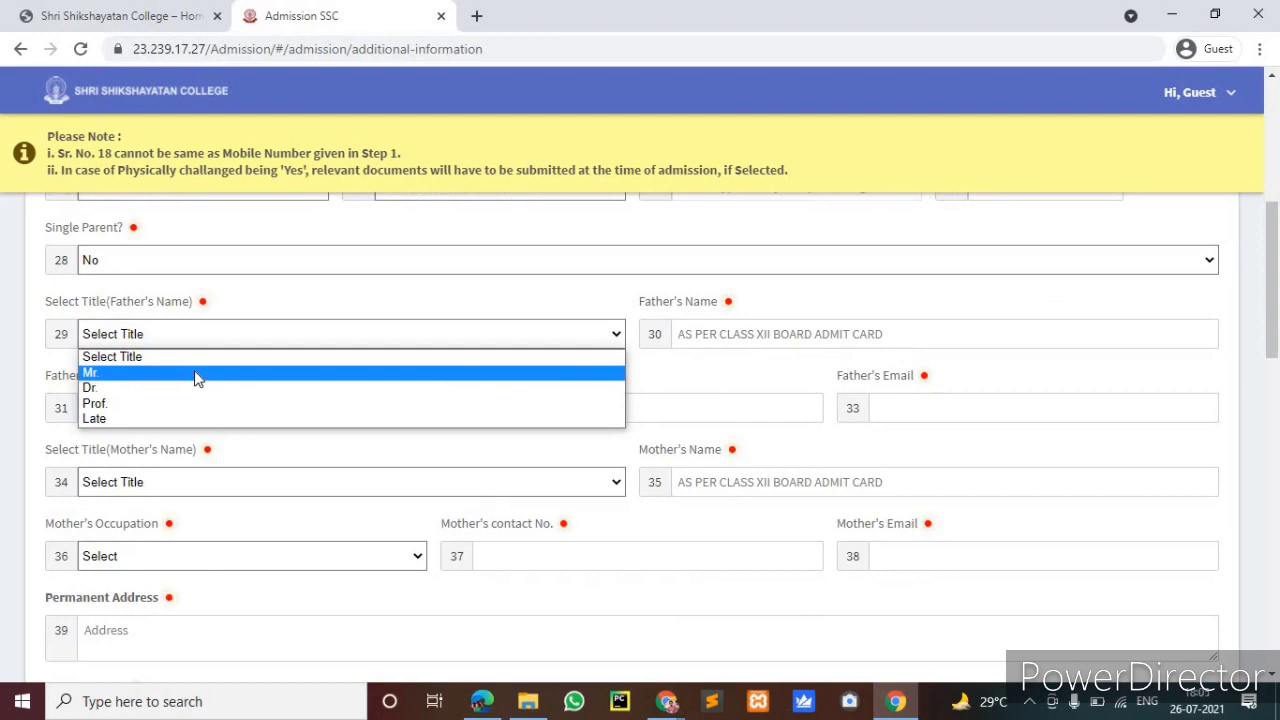
{"action": "left_click", "coordinate": [197, 374]}
{"action": "left_click", "coordinate": [200, 340]}
{"action": "left_click", "coordinate": [164, 374]}
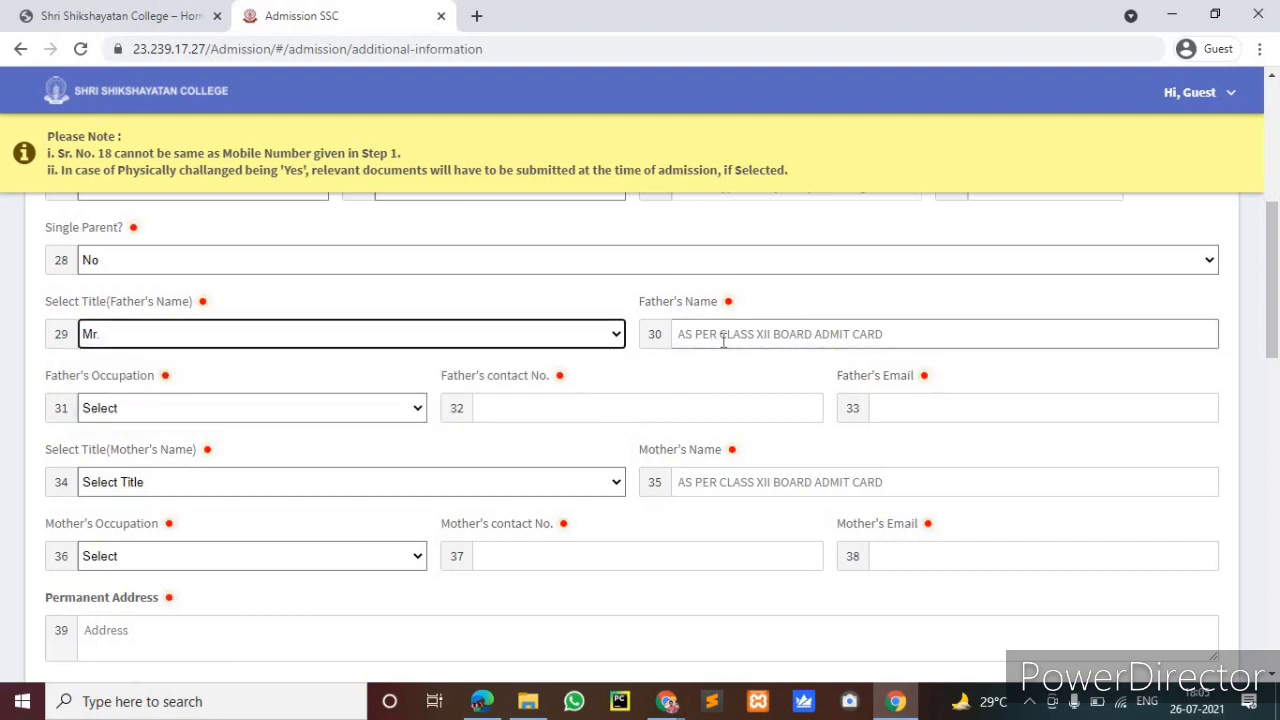
{"action": "left_click", "coordinate": [723, 341]}
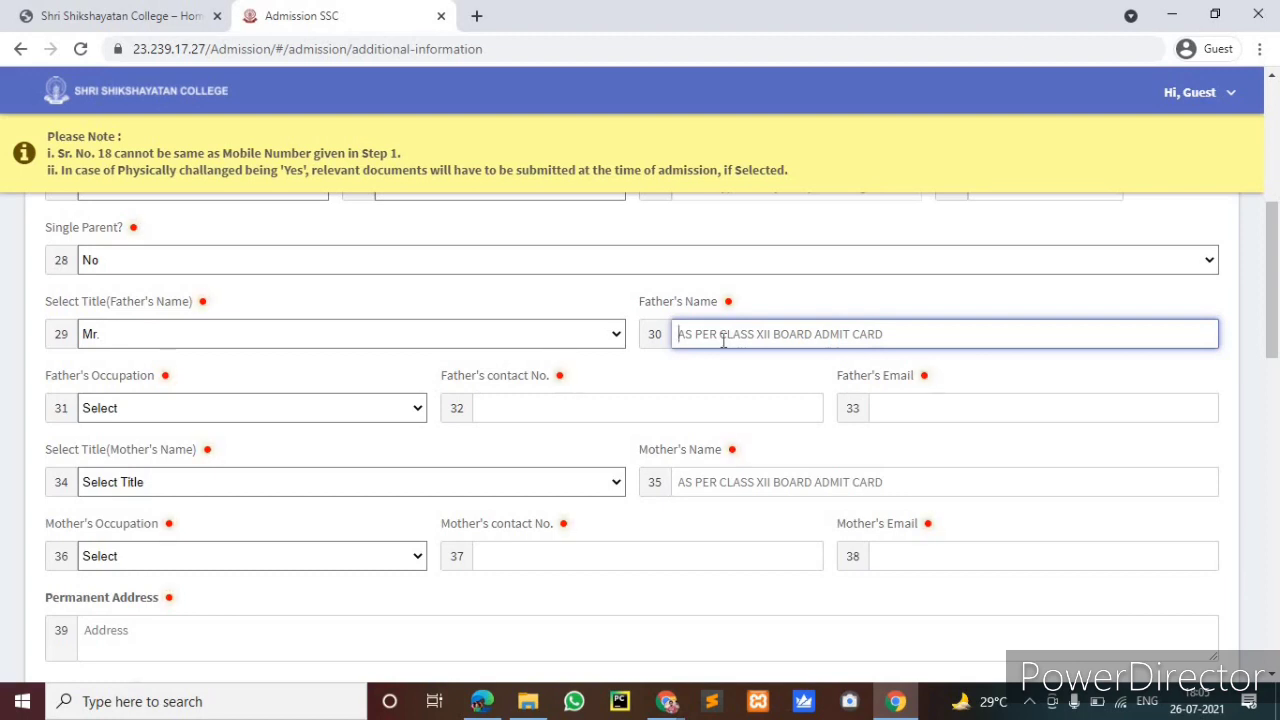
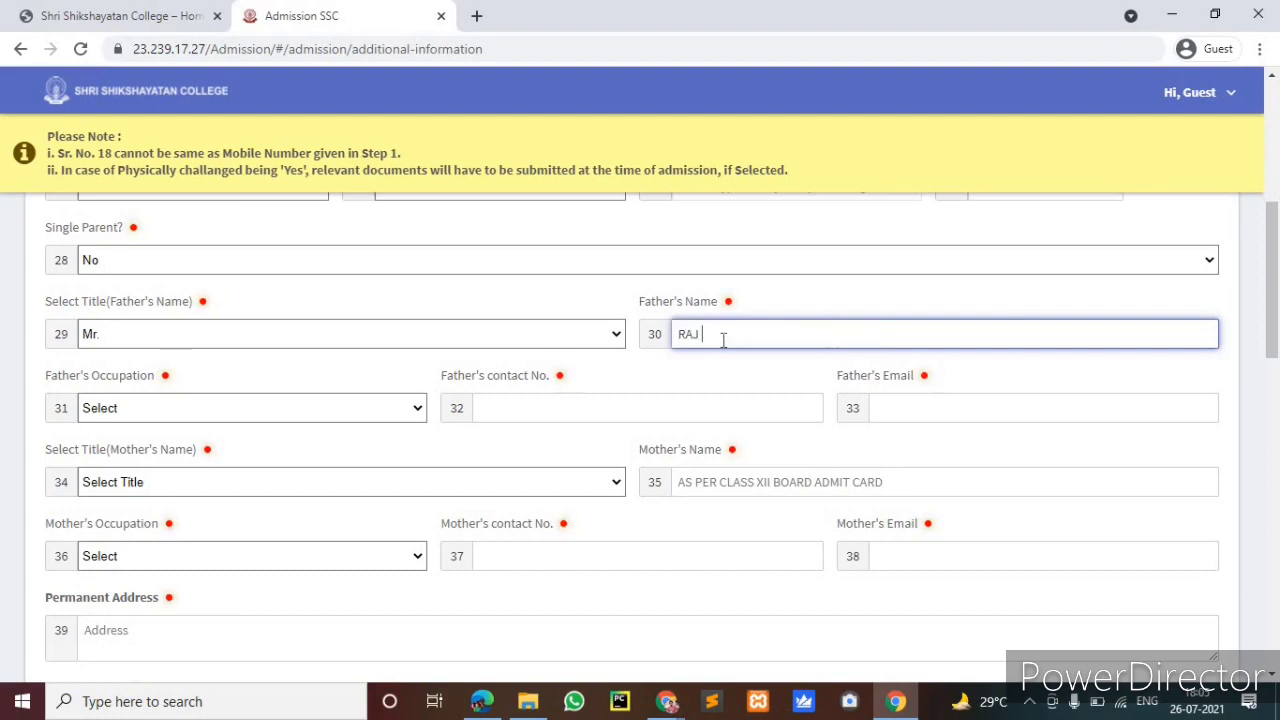
Choose Business as father's occupation and enter his contact number and e-mail address
{"action": "left_click", "coordinate": [228, 418]}
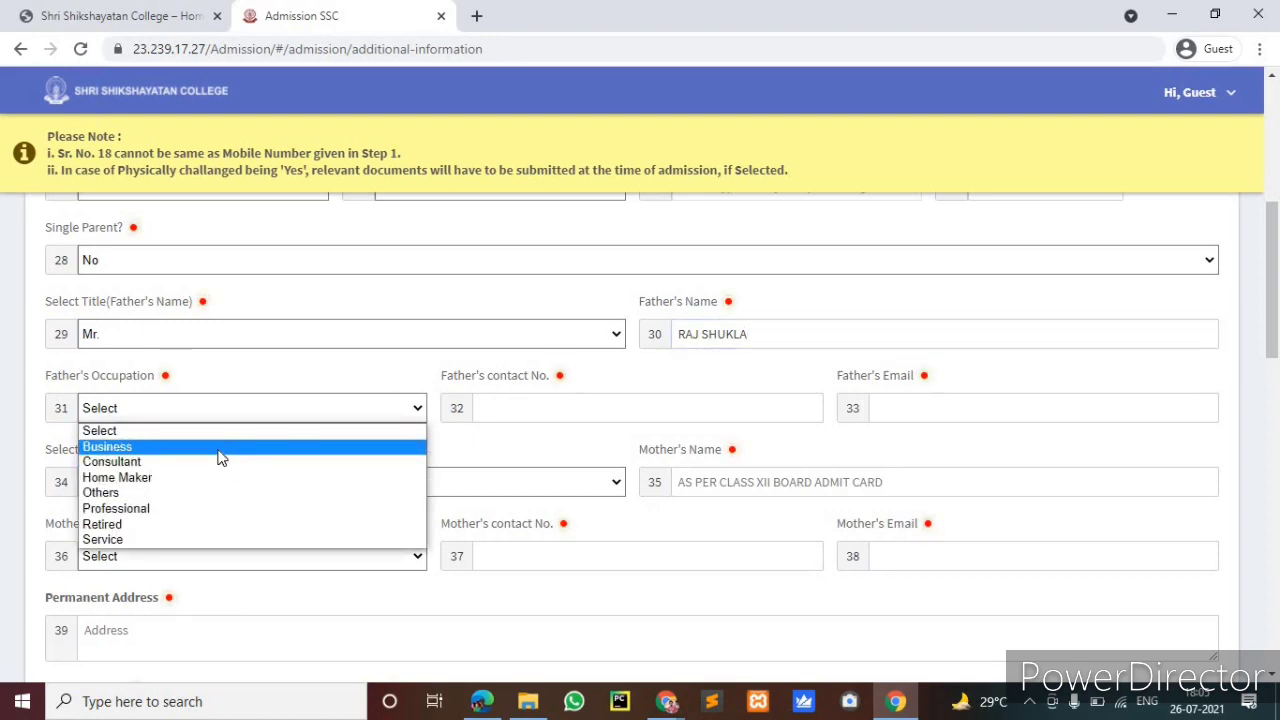
{"action": "left_click", "coordinate": [222, 447]}
{"action": "left_click", "coordinate": [551, 400]}
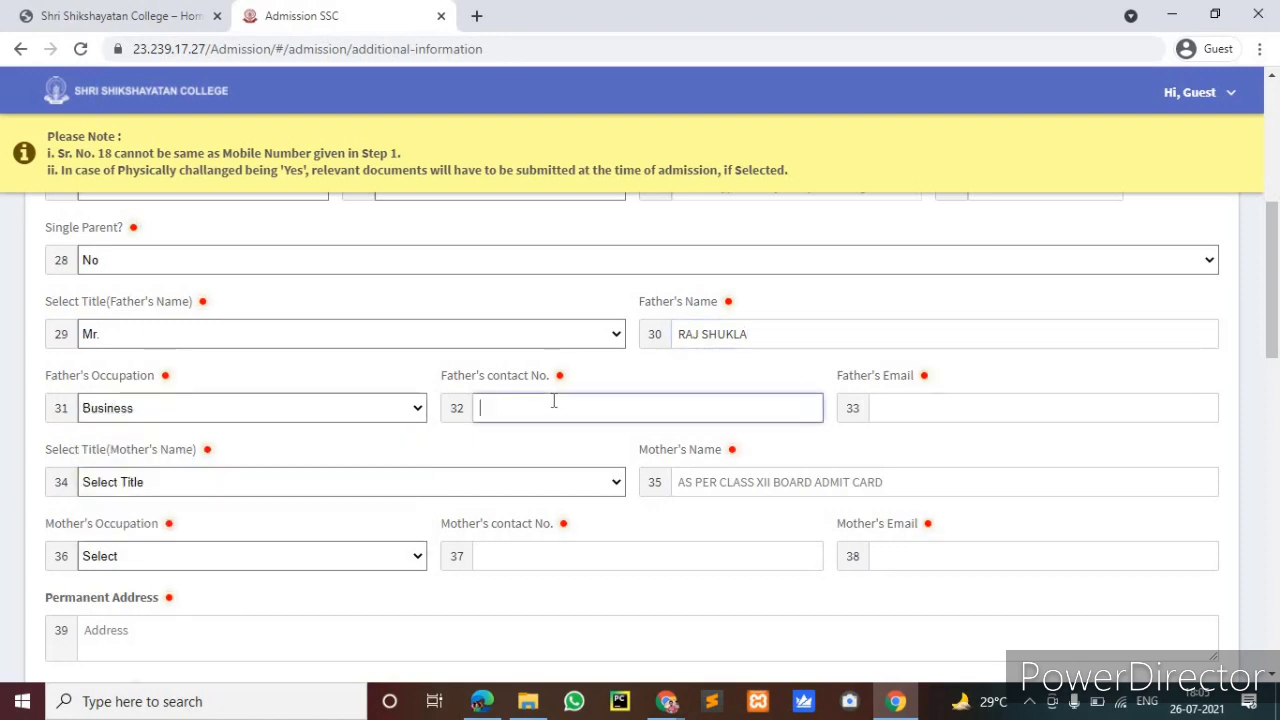
{"action": "type", "text": "676767"}
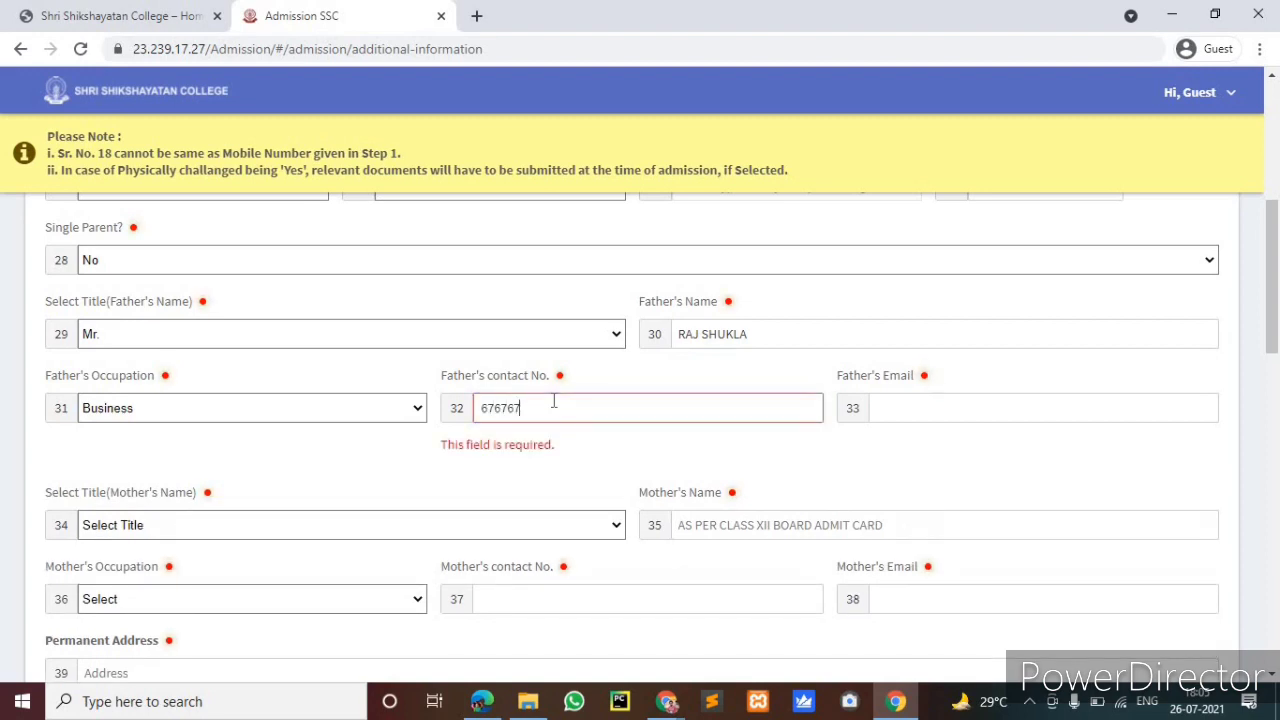
{"action": "type", "text": "6767"}
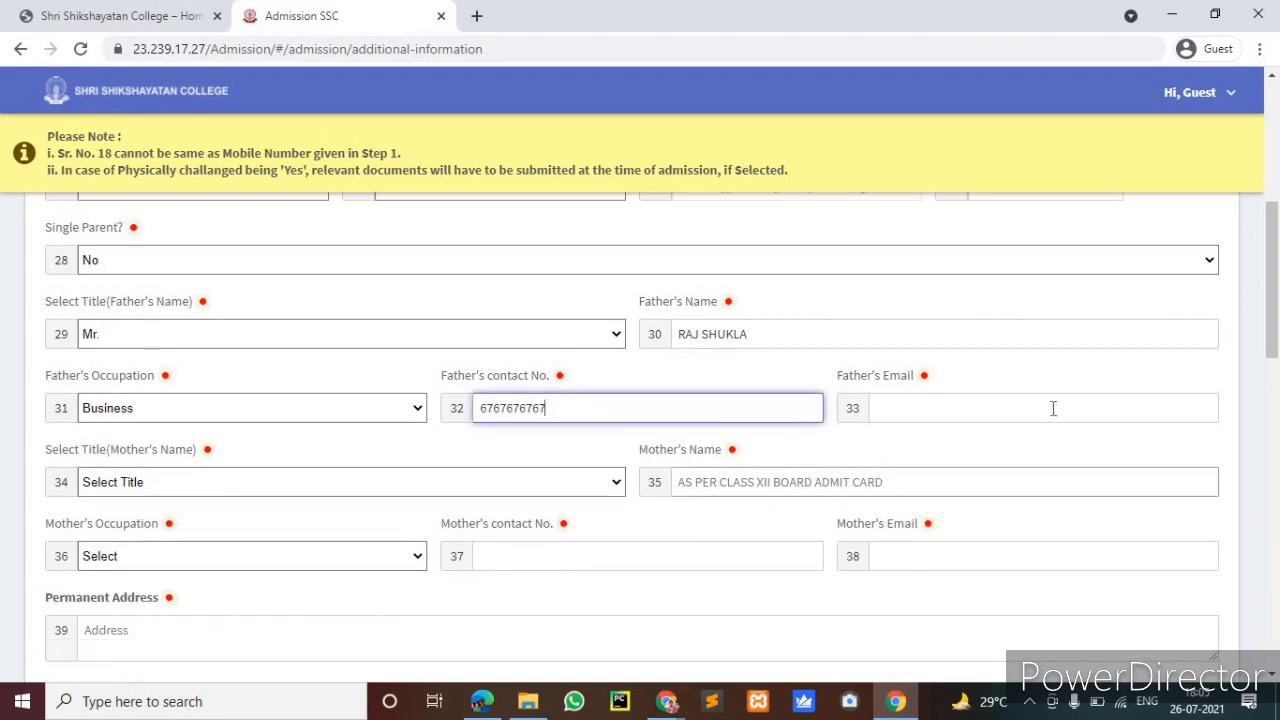
{"action": "left_click", "coordinate": [1053, 408]}
{"action": "type", "text": "fat"}
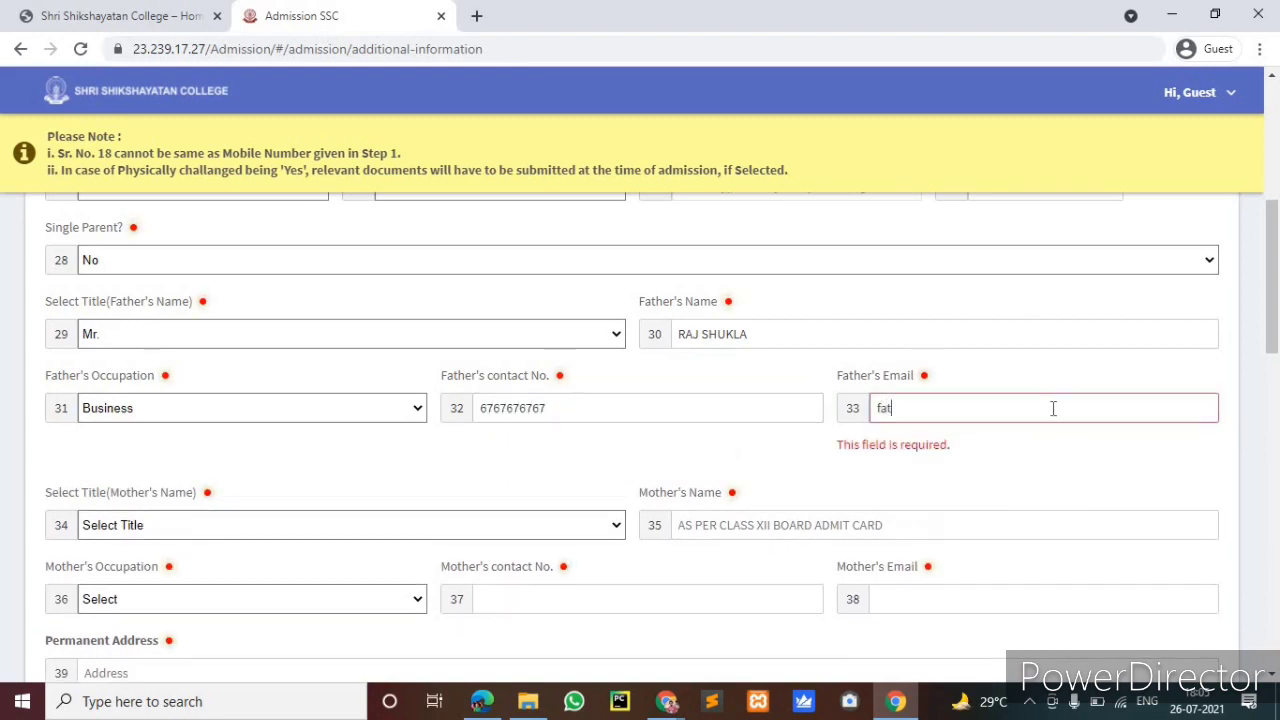
{"action": "type", "text": "her@gmail.com"}
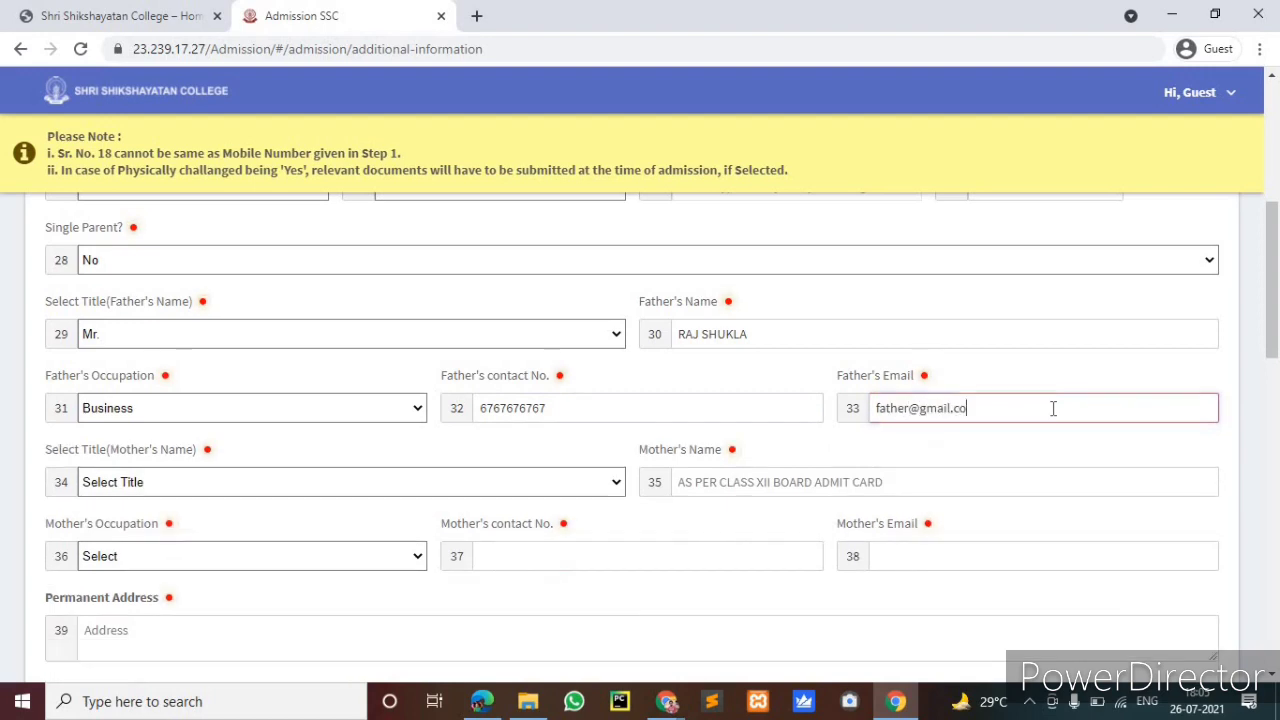
Set the mother's title to Mrs. and enter the mother's name
{"action": "left_click", "coordinate": [394, 490]}
{"action": "left_click", "coordinate": [455, 521]}
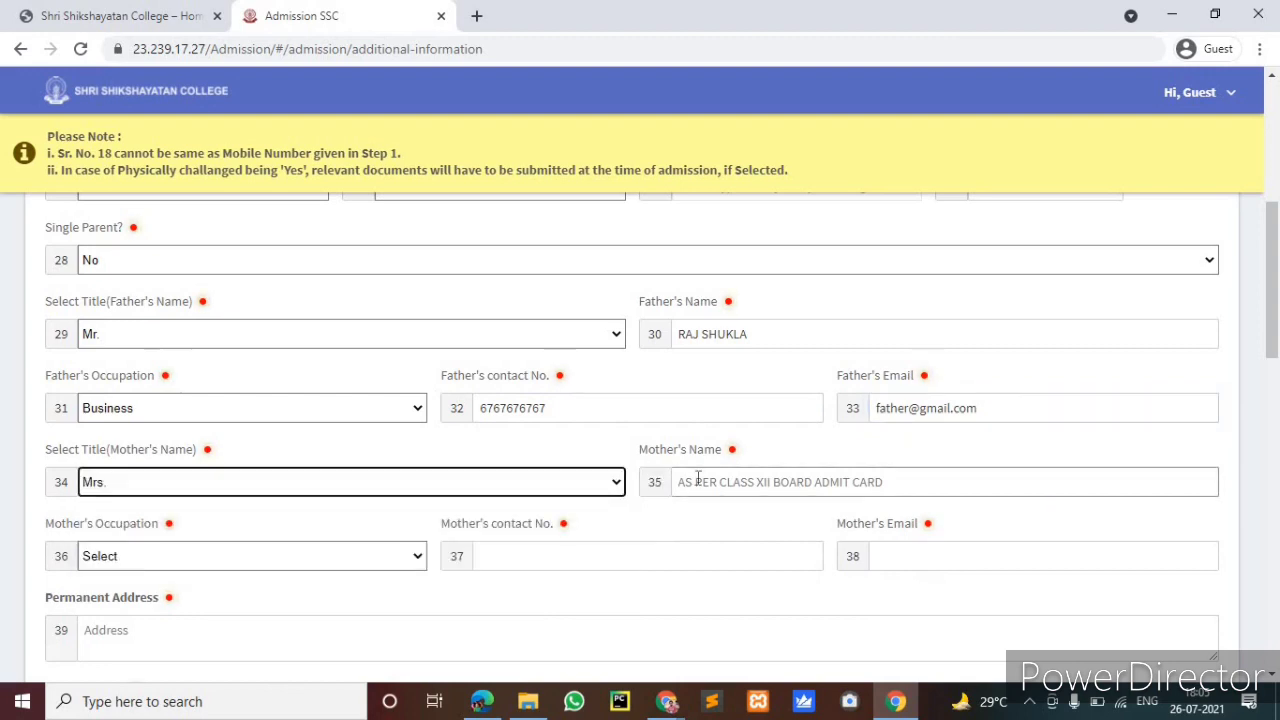
{"action": "left_click", "coordinate": [697, 482]}
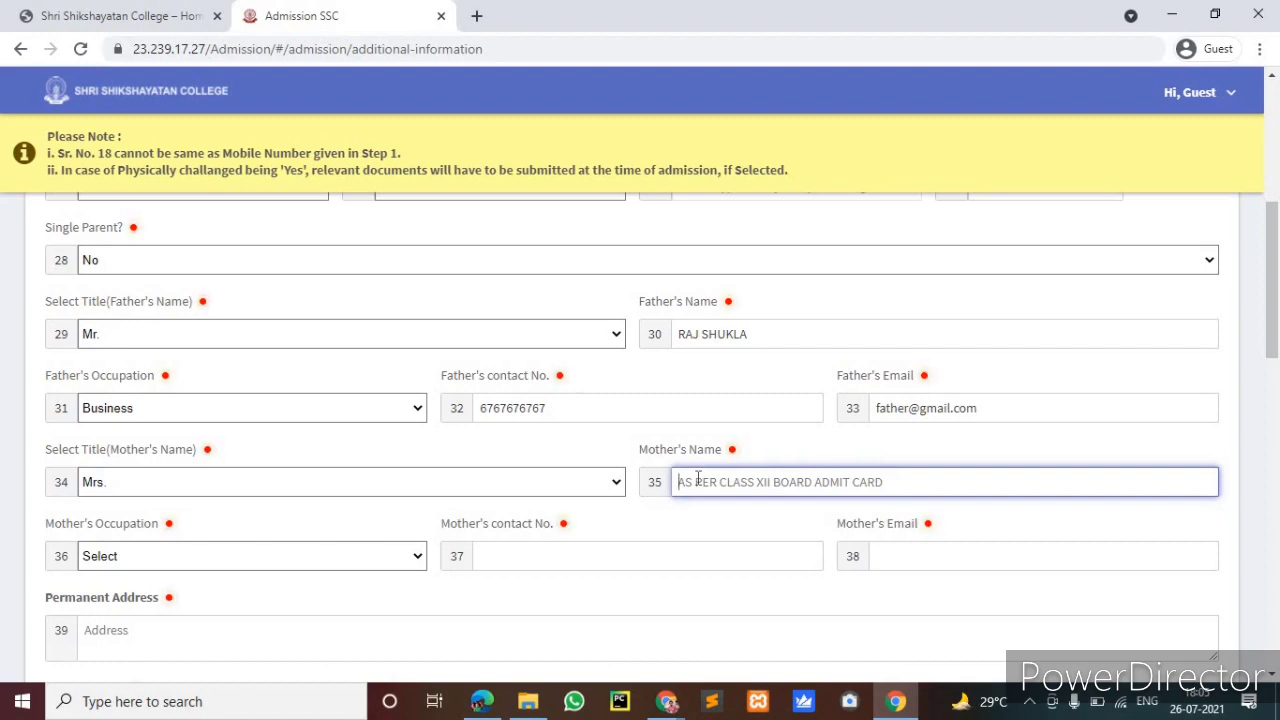
{"action": "type", "text": "RANU MO"}
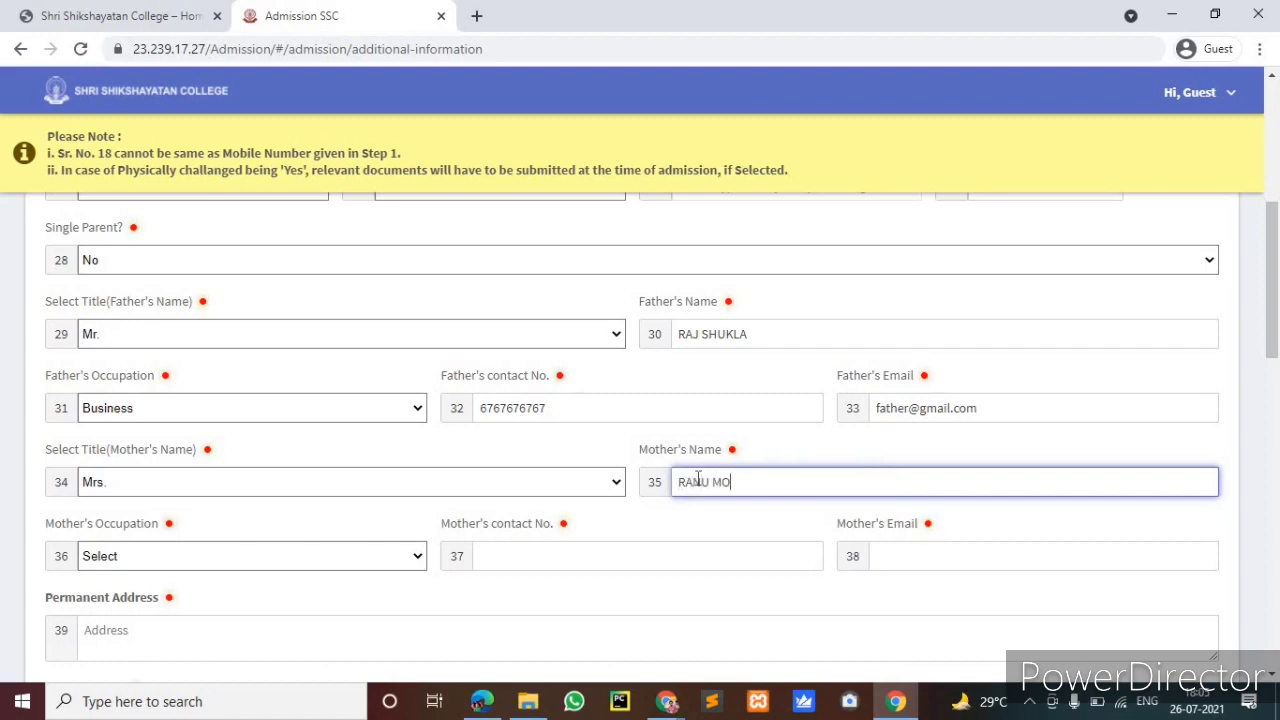
{"action": "type", "text": "NDAL"}
Choose Home Maker as mother's occupation and enter her contact number and e-mail address
{"action": "left_click", "coordinate": [250, 552]}
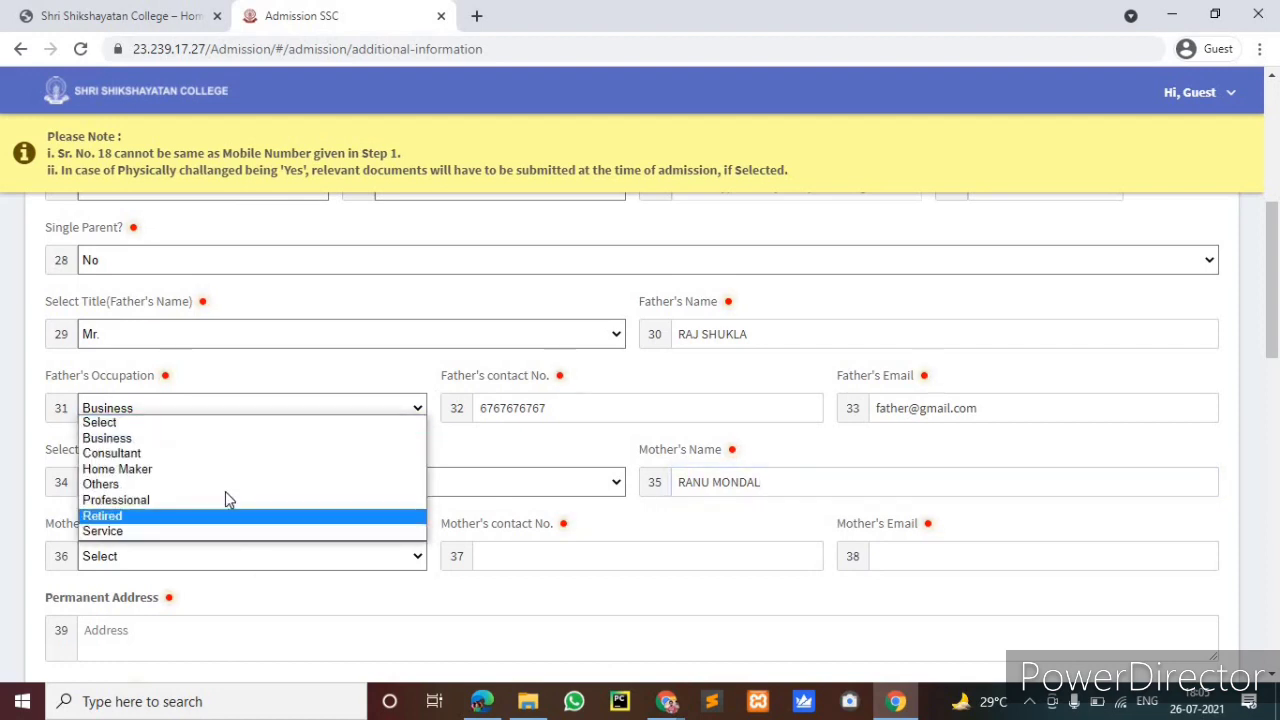
{"action": "key", "text": "Return"}
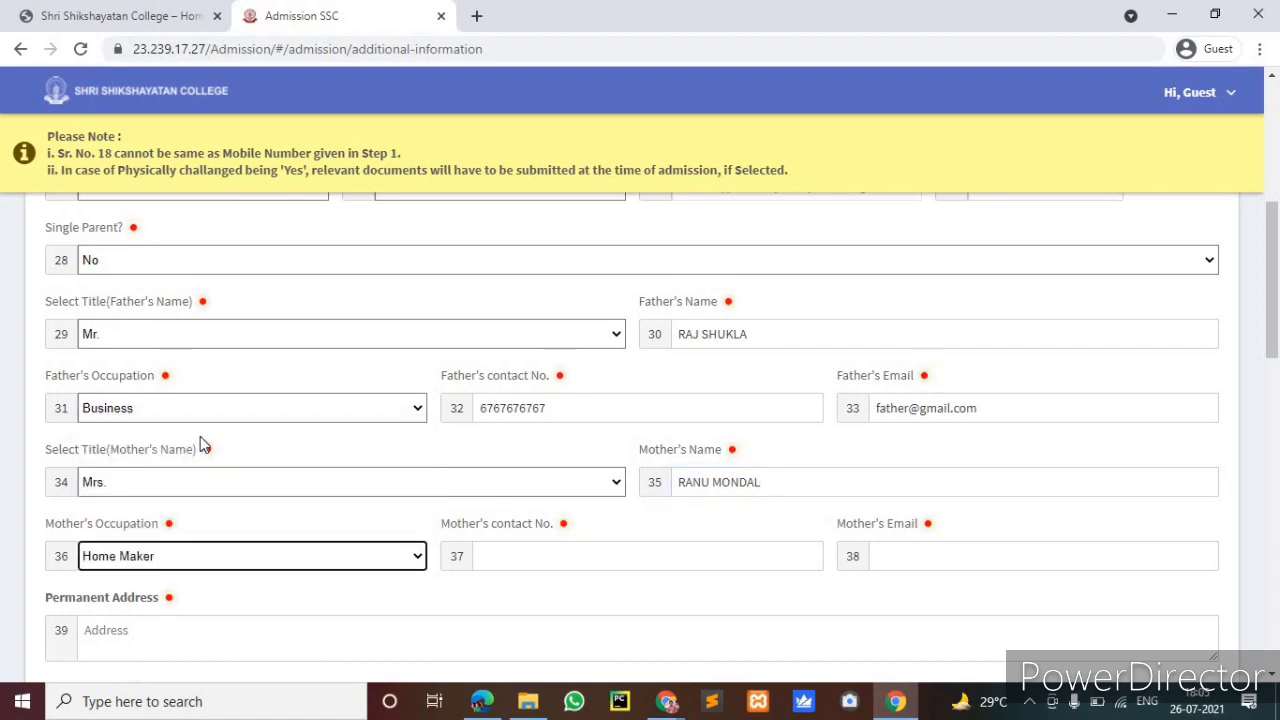
{"action": "left_click", "coordinate": [399, 561]}
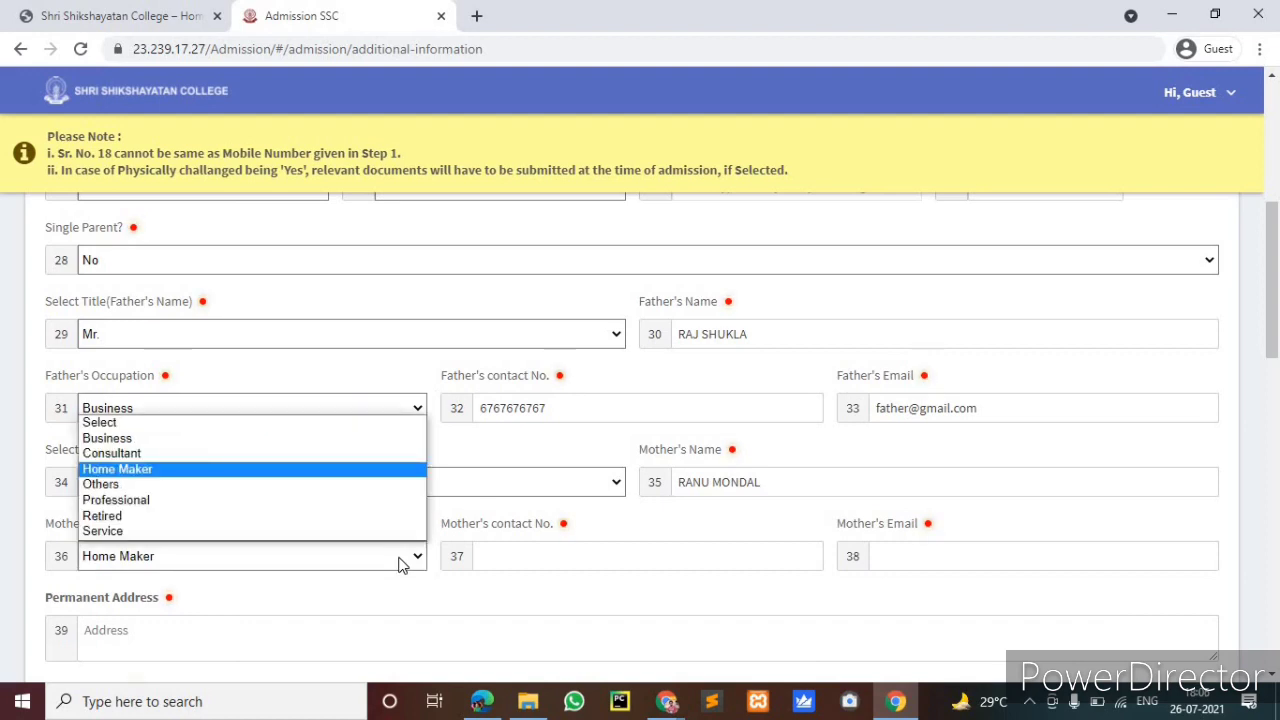
{"action": "left_click", "coordinate": [490, 568]}
{"action": "left_click", "coordinate": [492, 568]}
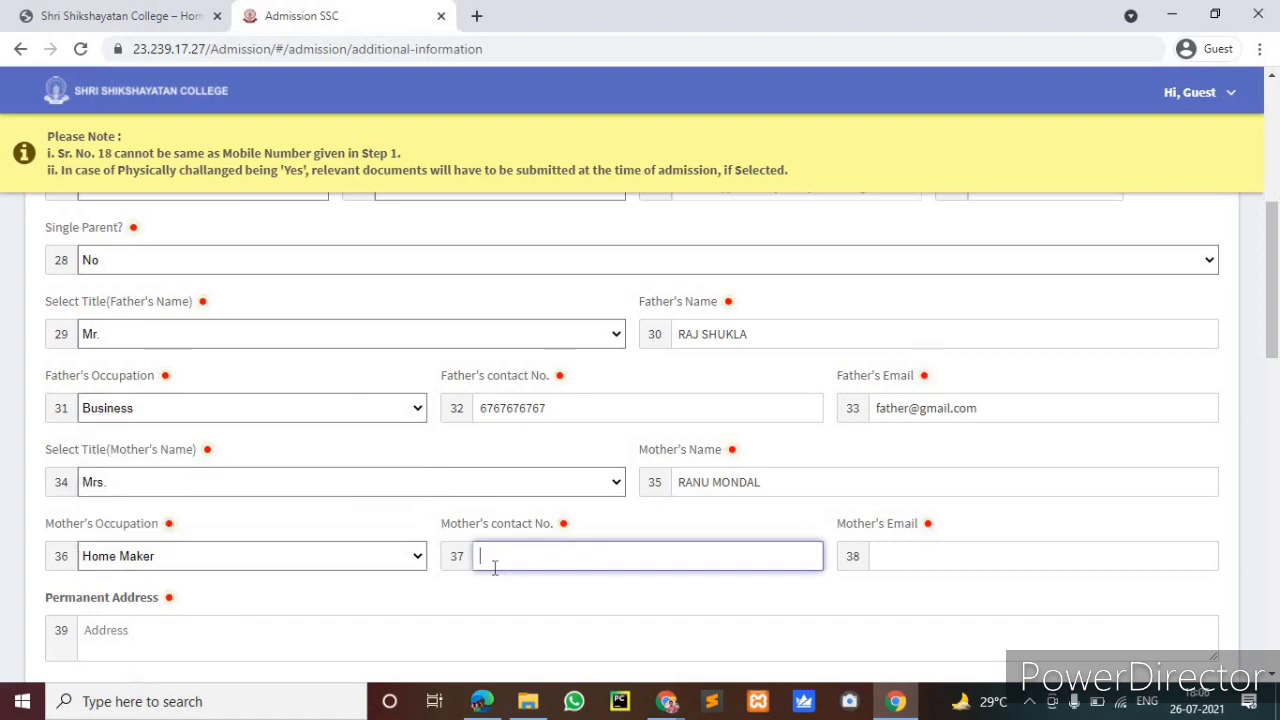
{"action": "type", "text": "9898989"}
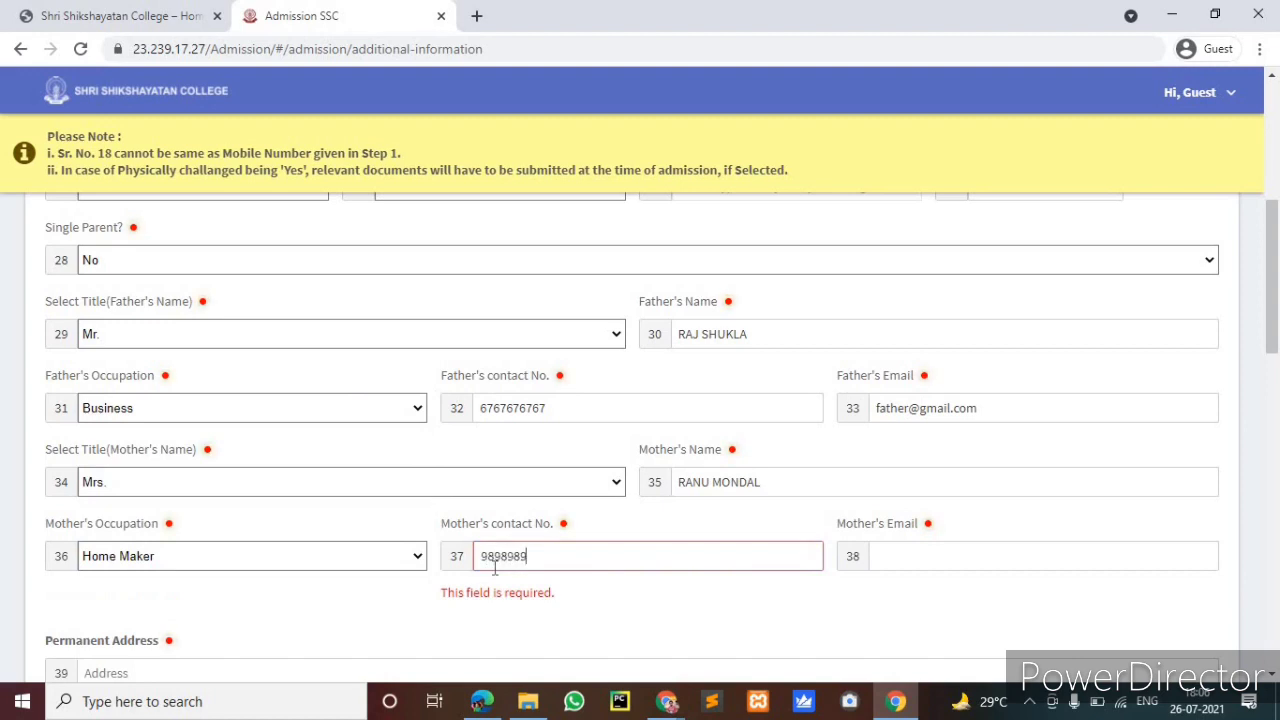
{"action": "type", "text": "898"}
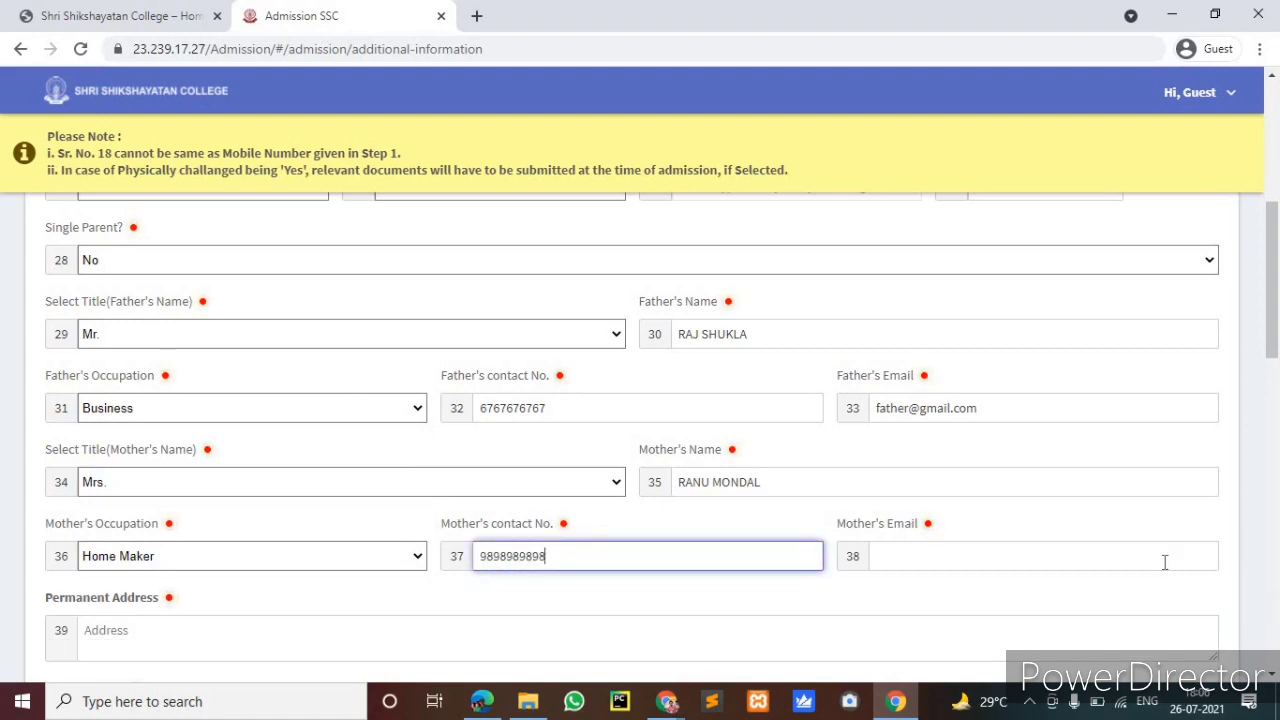
{"action": "left_click", "coordinate": [1165, 562]}
{"action": "type", "text": "mo"}
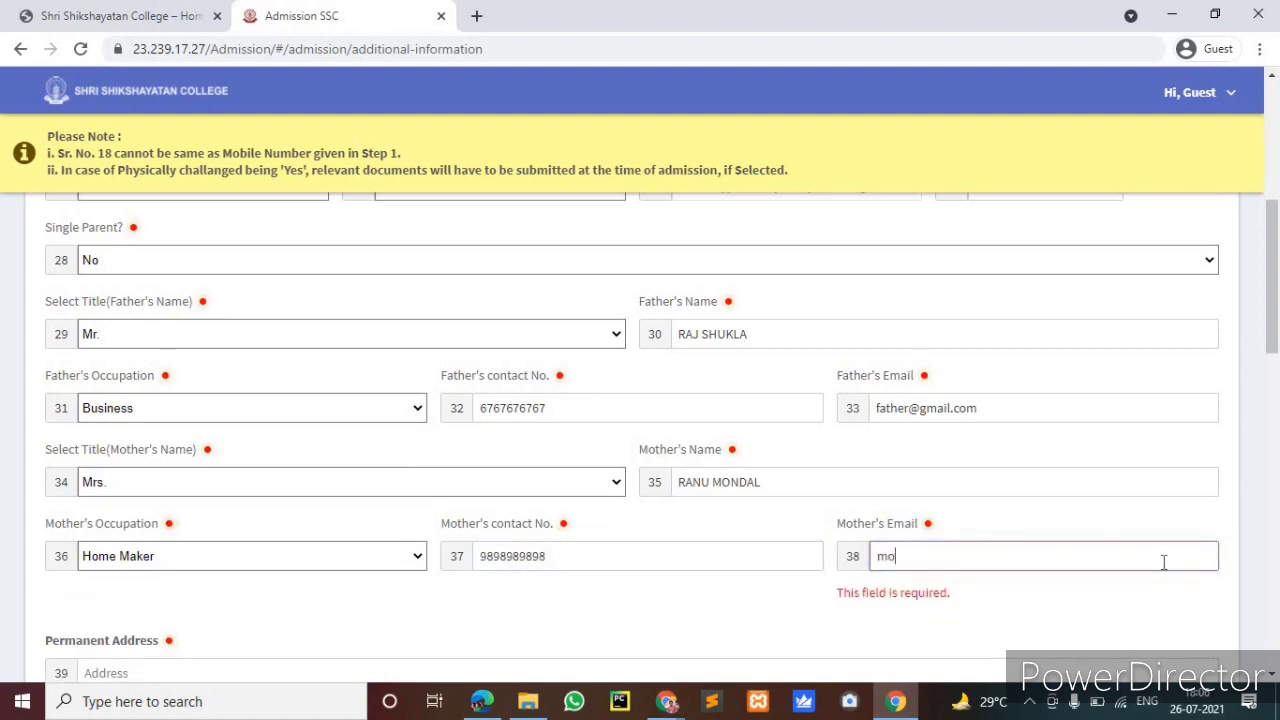
{"action": "type", "text": "ther@gmail.com"}
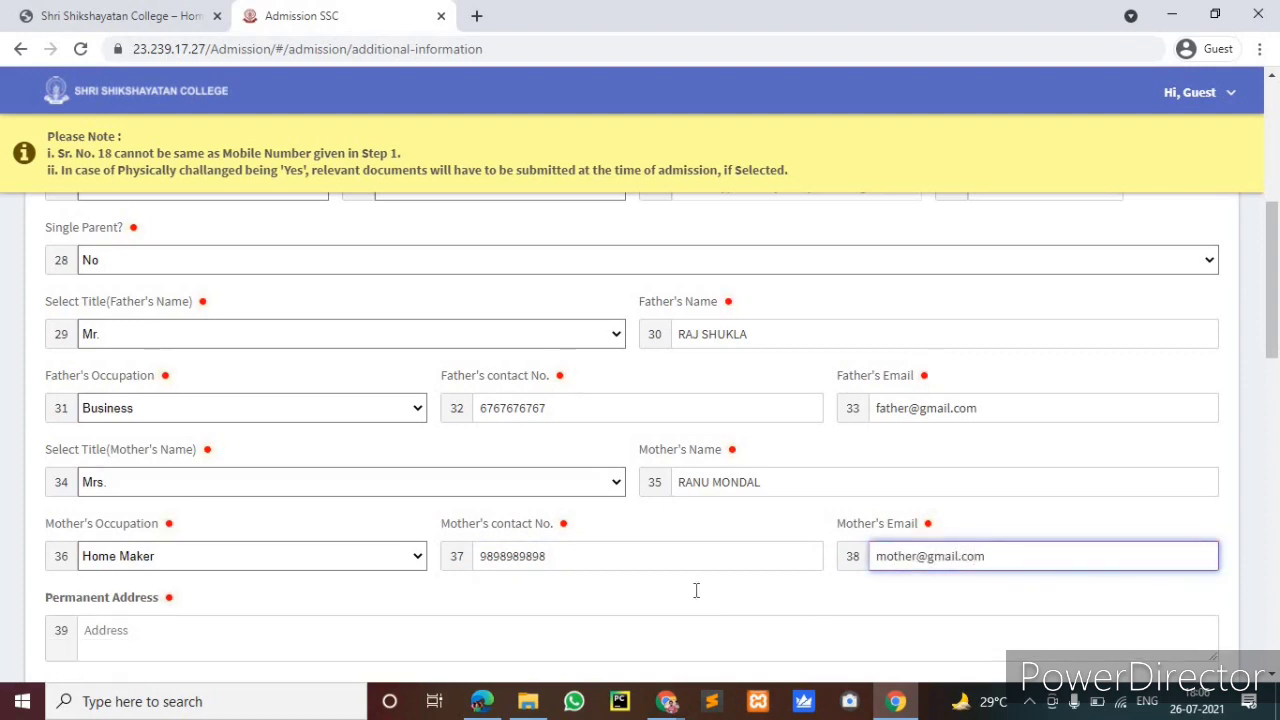
{"action": "scroll", "coordinate": [249, 463], "scroll_direction": "down", "scroll_amount": 2}
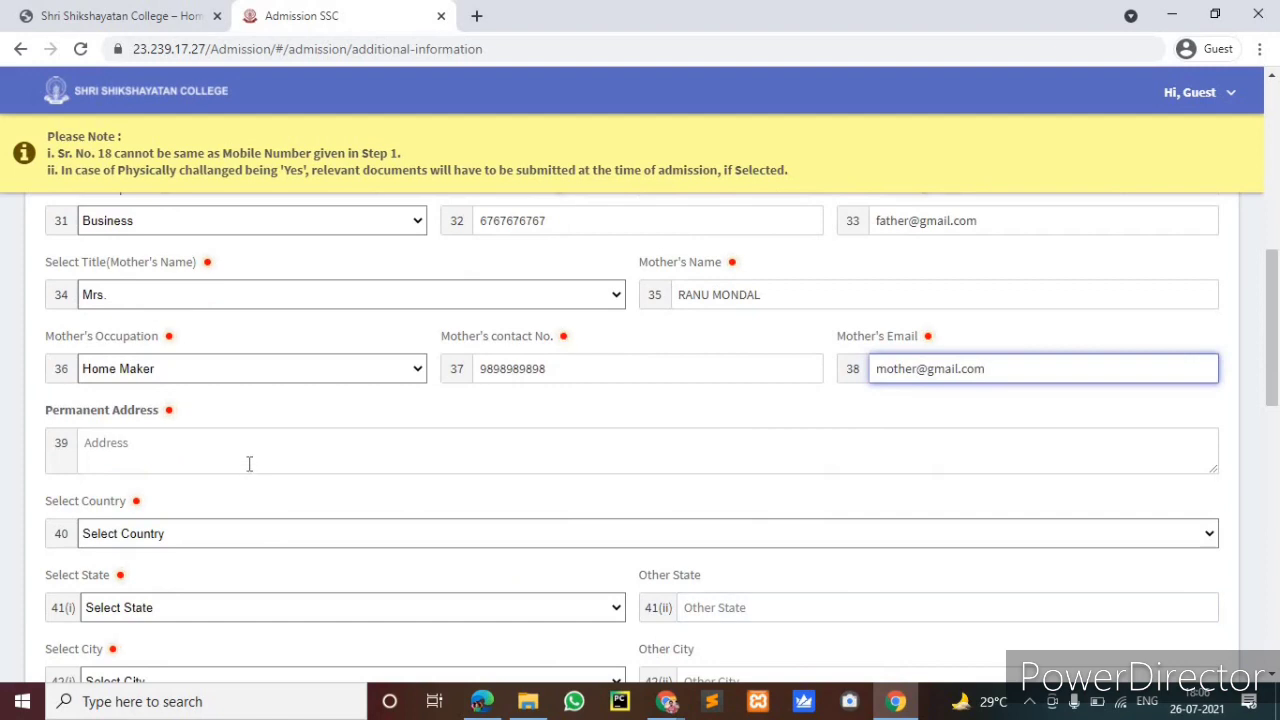
Type the permanent street address and choose India as the country
{"action": "left_click", "coordinate": [249, 463]}
{"action": "type", "text": "a"}
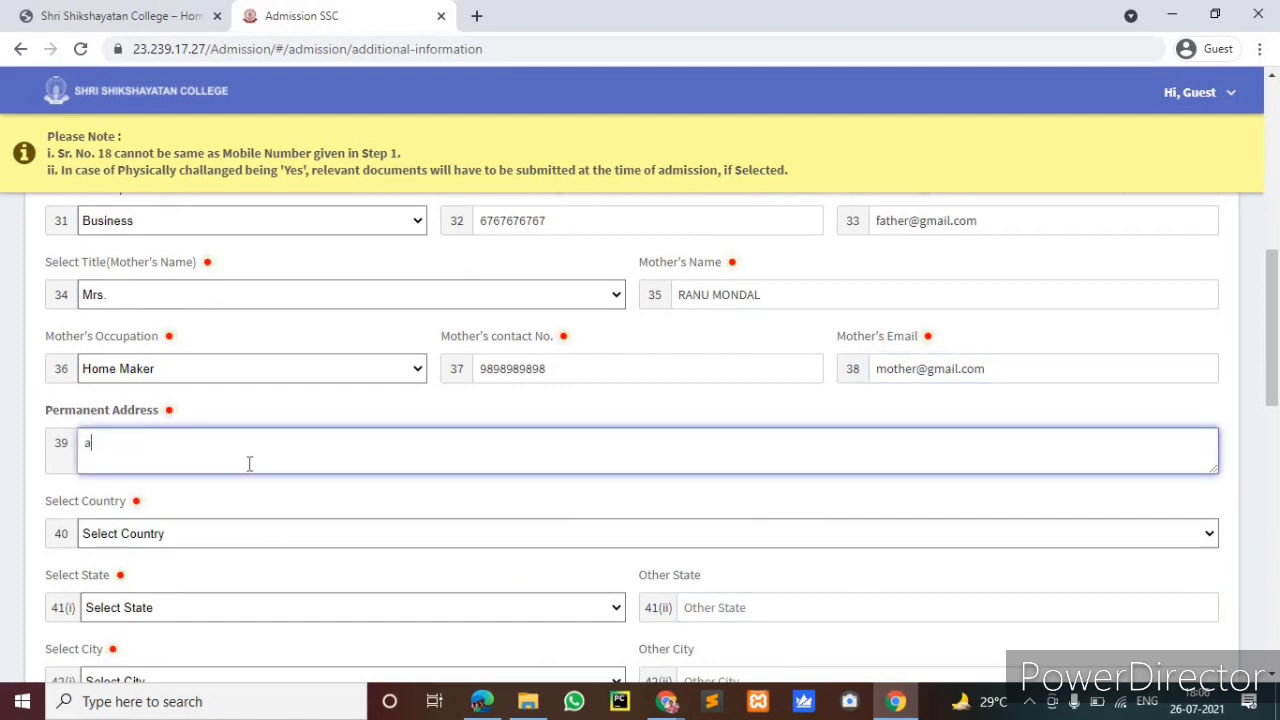
{"action": "type", "text": "jc bos"}
{"action": "type", "text": "e roadf kol -"}
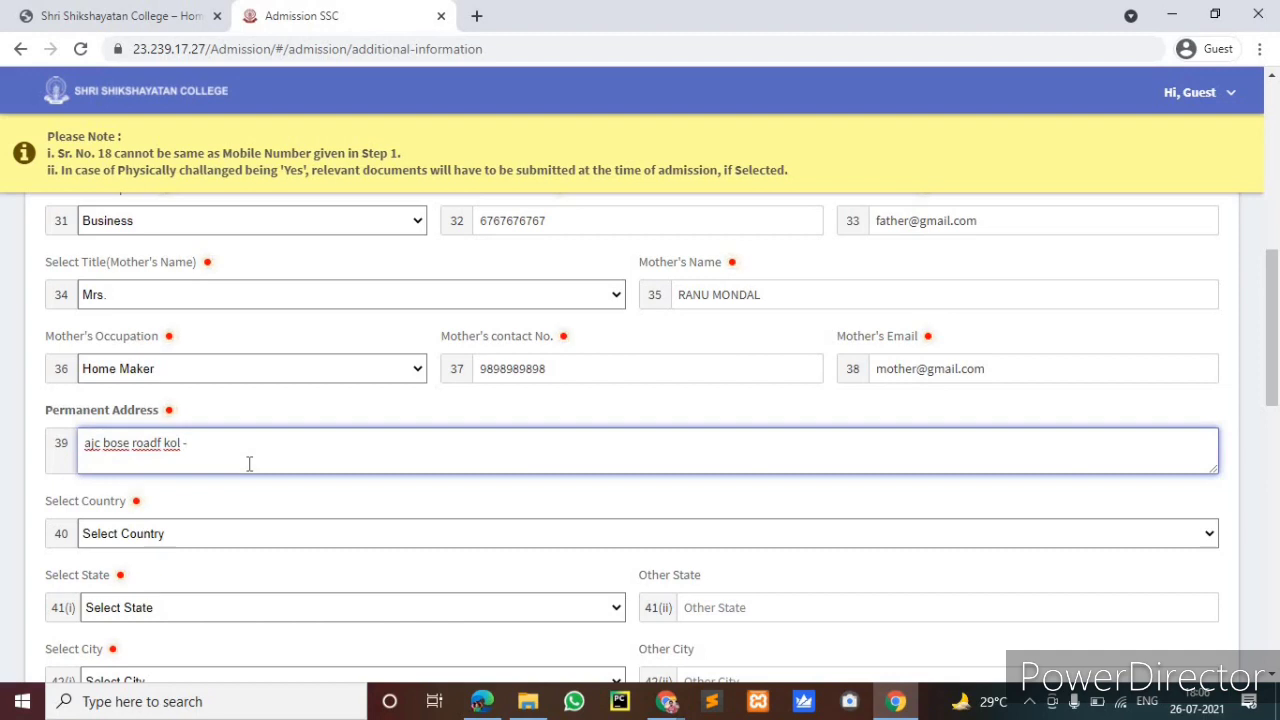
{"action": "type", "text": "700023"}
{"action": "left_click", "coordinate": [222, 540]}
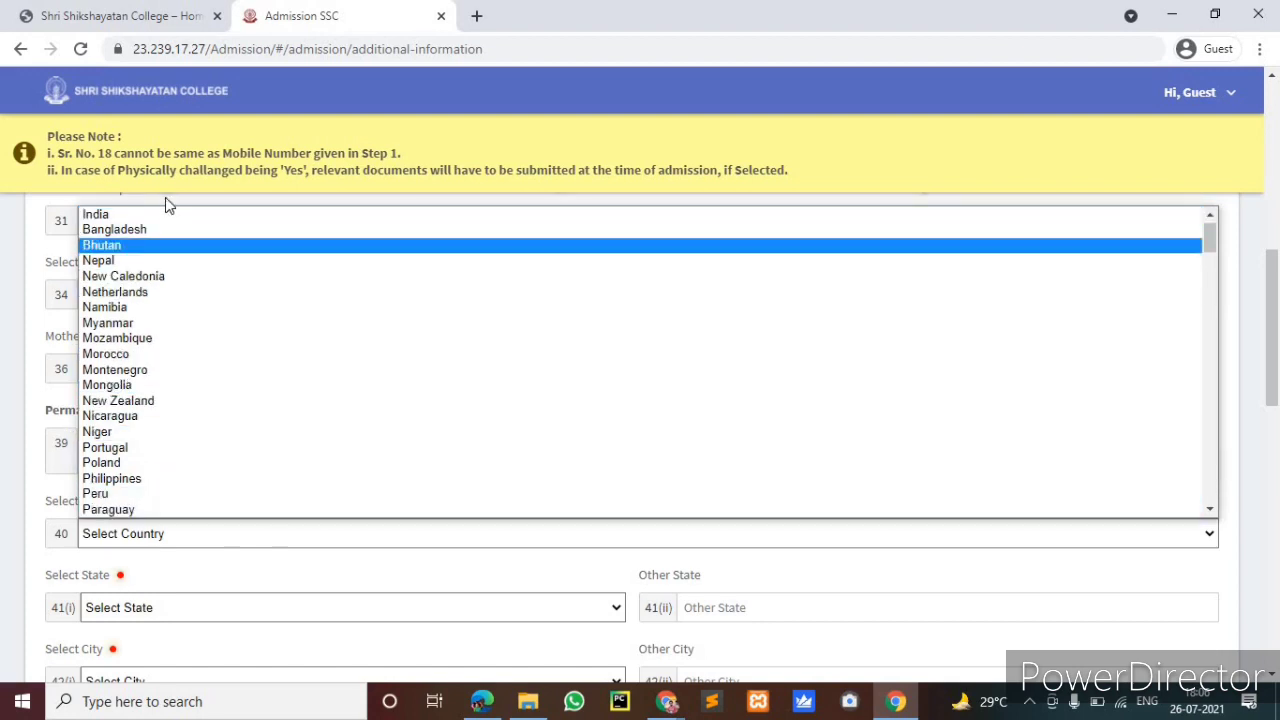
{"action": "left_click", "coordinate": [165, 232]}
Set the state to West Bengal and the city to Kolkata
{"action": "scroll", "coordinate": [150, 400], "scroll_direction": "down", "scroll_amount": 2}
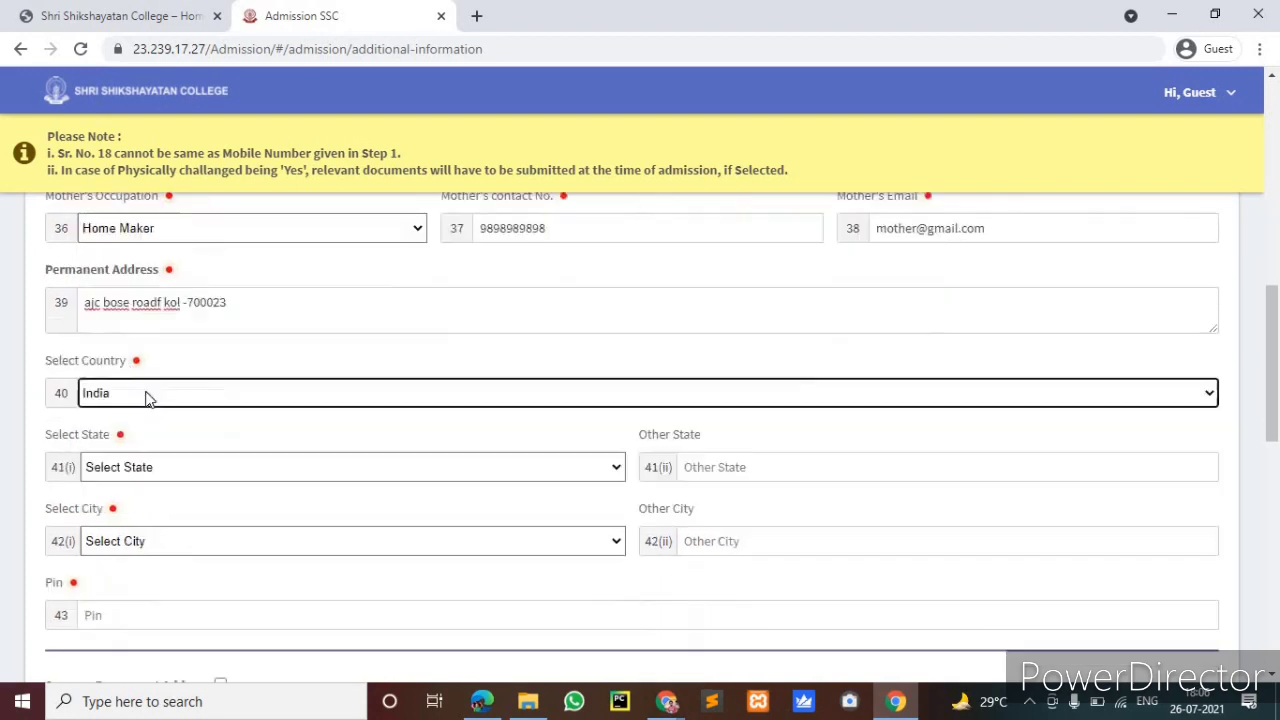
{"action": "left_click", "coordinate": [143, 425]}
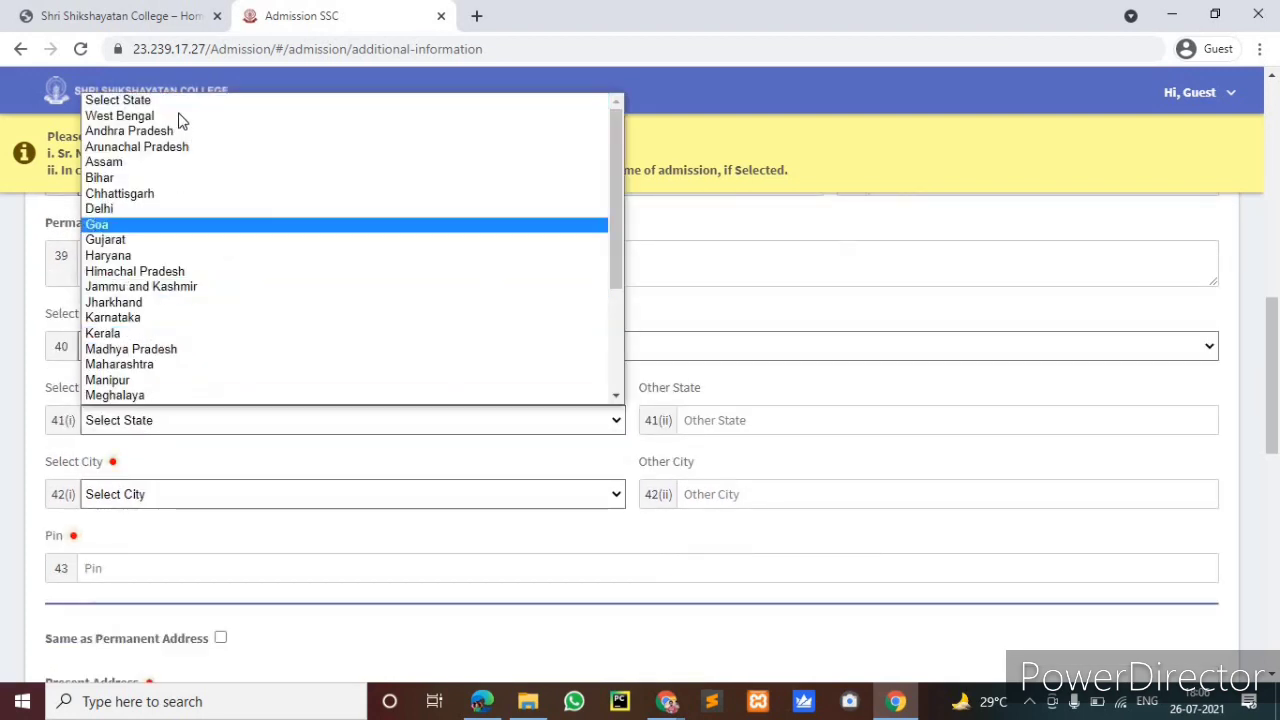
{"action": "key", "text": "Return"}
{"action": "left_click", "coordinate": [243, 494]}
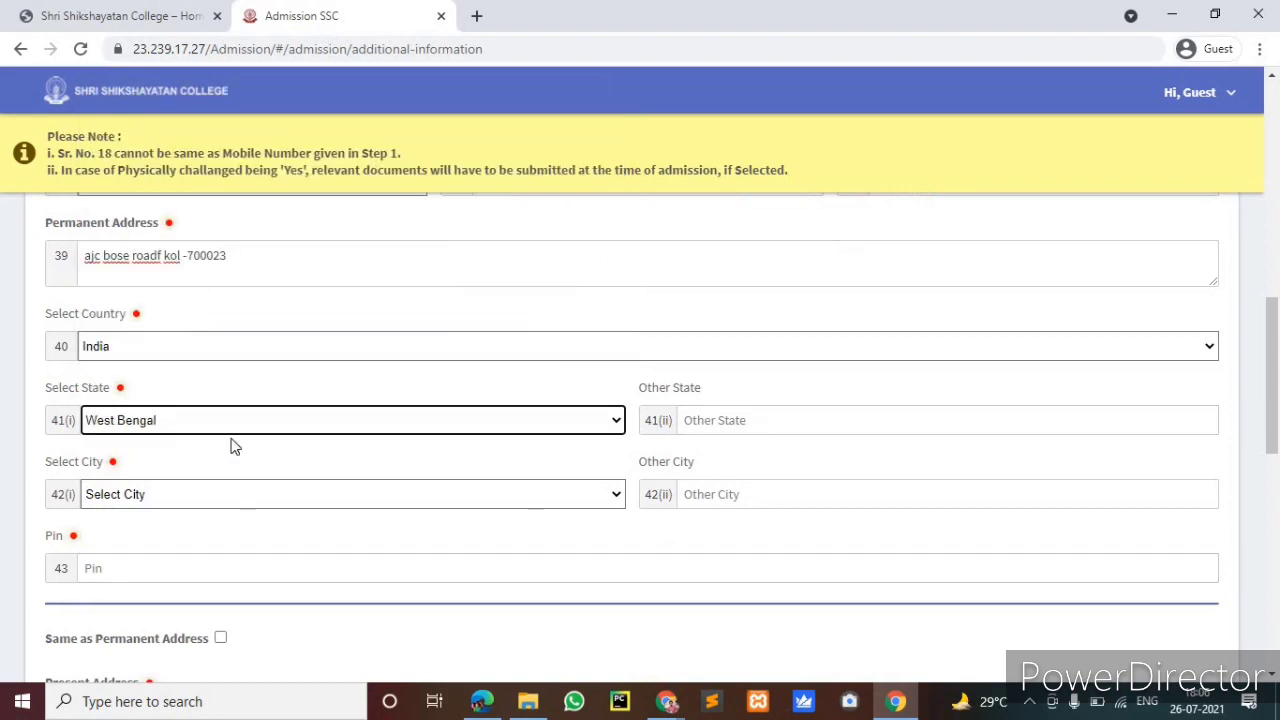
{"action": "left_click", "coordinate": [200, 177]}
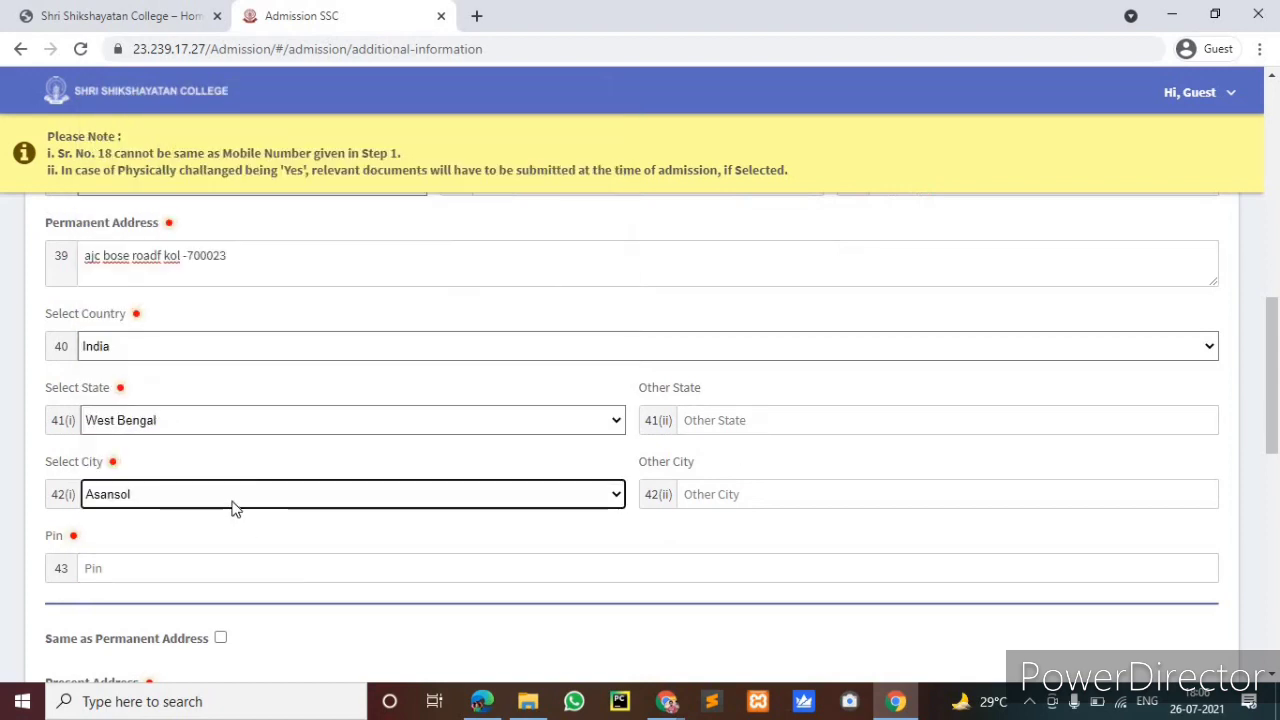
{"action": "left_click", "coordinate": [234, 502]}
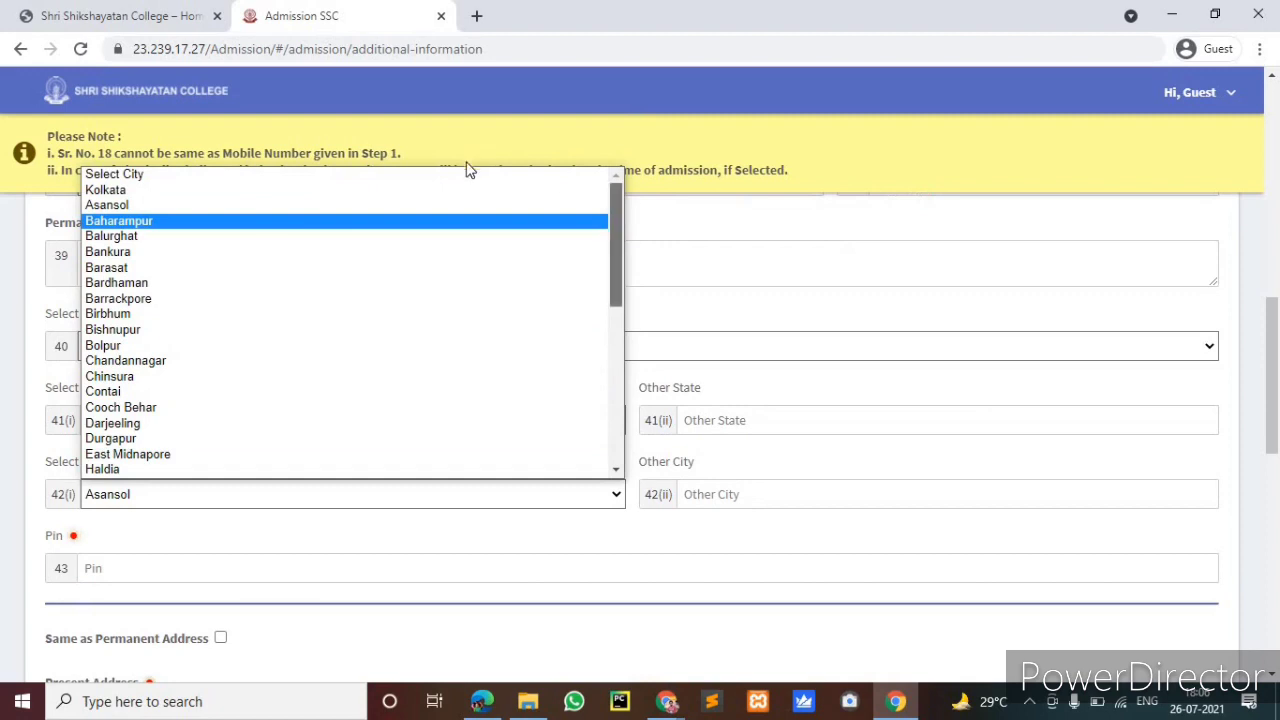
{"action": "left_click", "coordinate": [451, 192]}
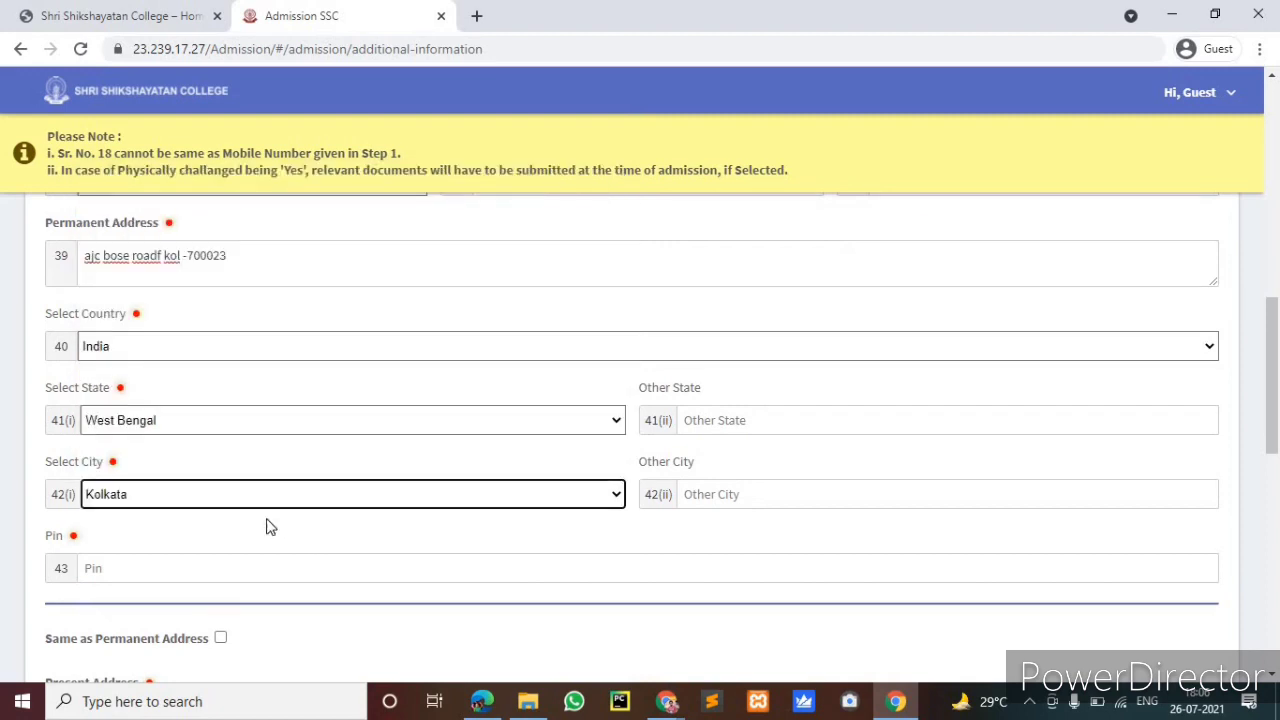
{"action": "scroll", "coordinate": [150, 485], "scroll_direction": "down", "scroll_amount": 1}
Enter the PIN code and tick 'Same as Permanent Address' for the present address
{"action": "left_click", "coordinate": [150, 485]}
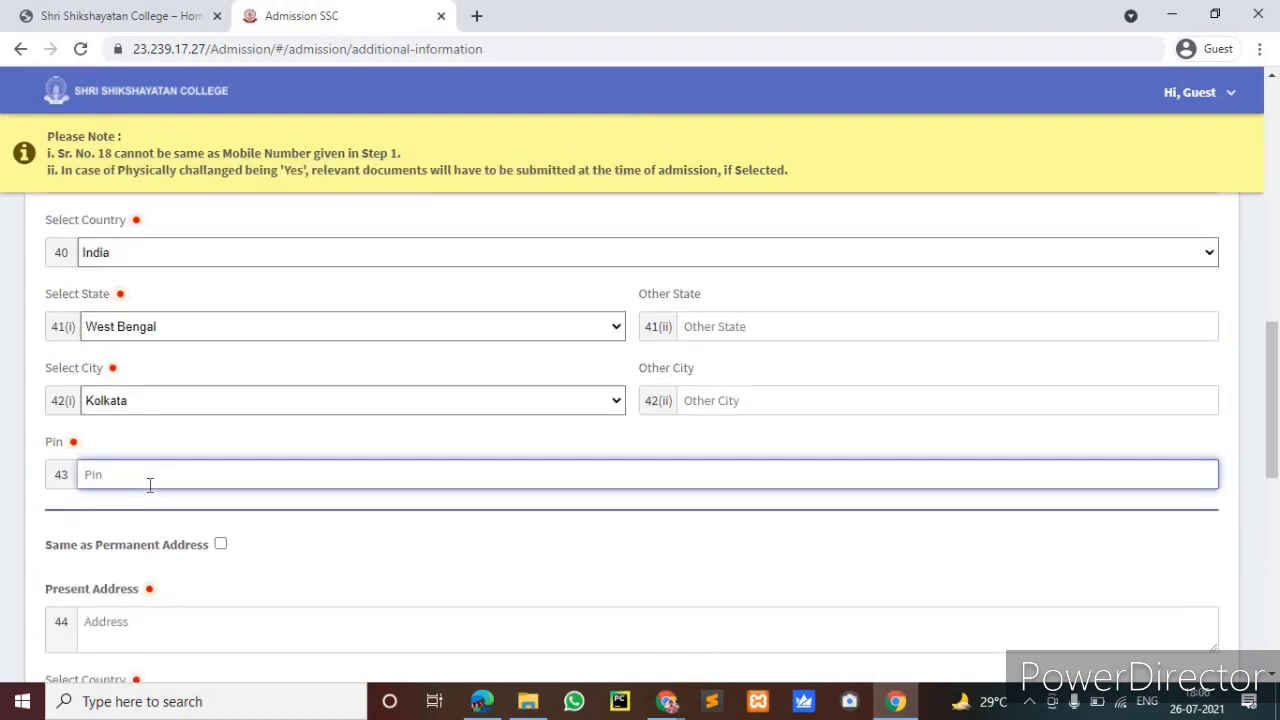
{"action": "type", "text": "700023"}
{"action": "scroll", "coordinate": [282, 443], "scroll_direction": "down", "scroll_amount": 1}
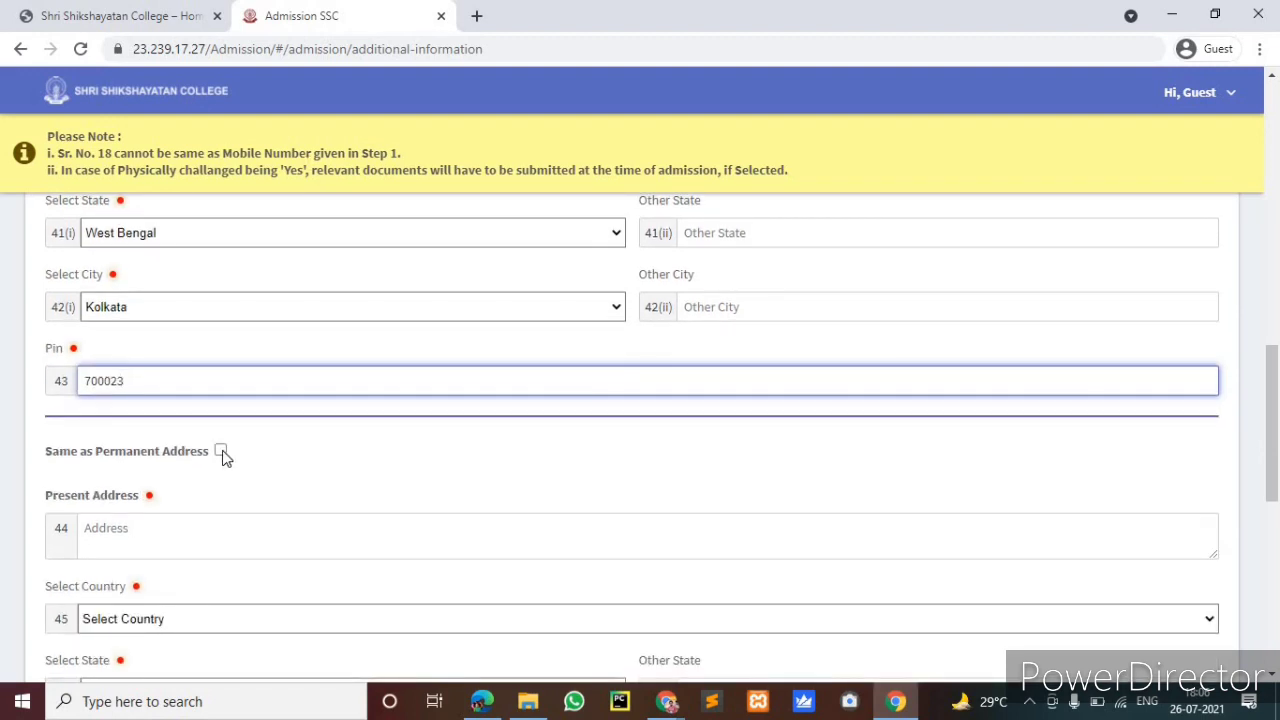
{"action": "left_click", "coordinate": [221, 452]}
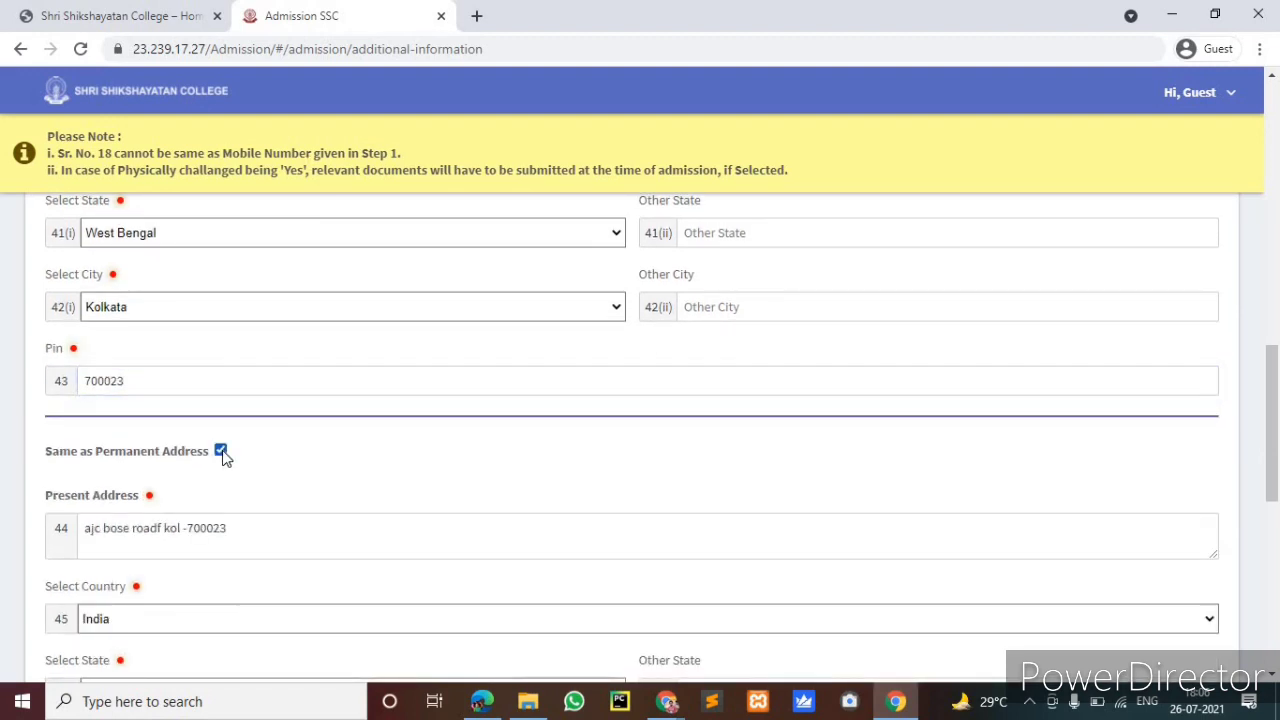
{"action": "scroll", "coordinate": [179, 346], "scroll_direction": "down", "scroll_amount": 1}
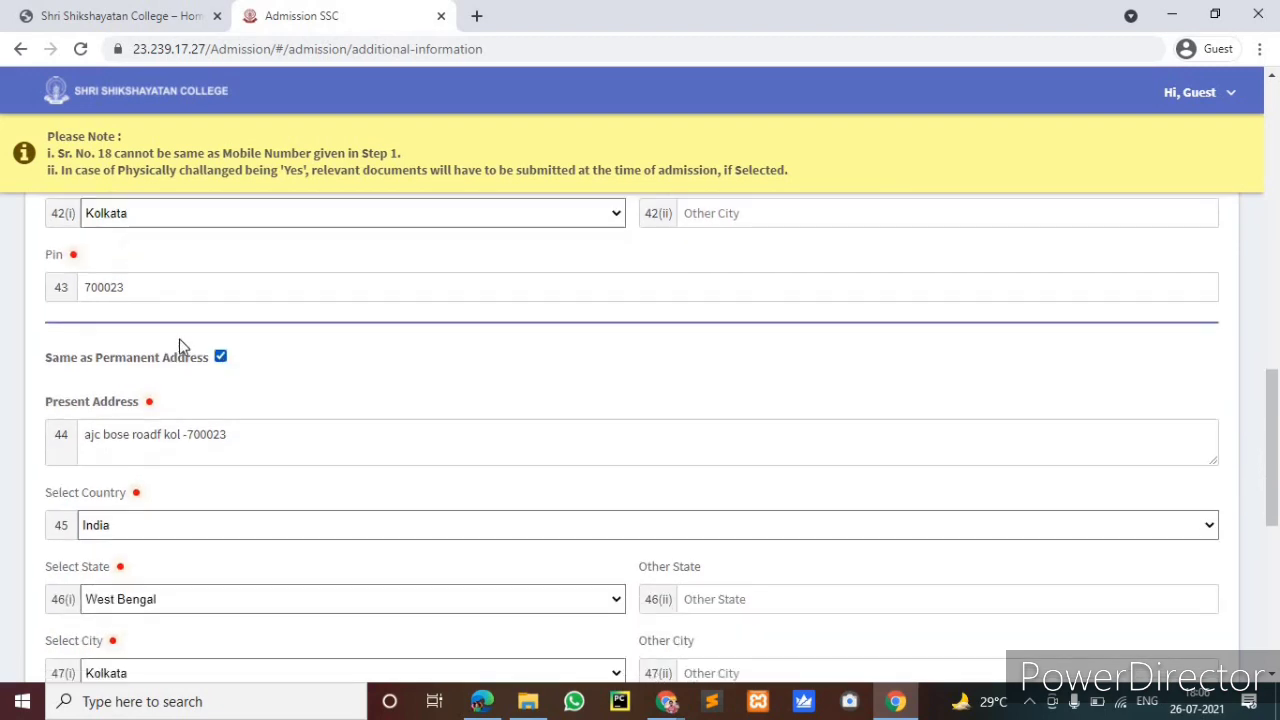
{"action": "scroll", "coordinate": [254, 375], "scroll_direction": "down", "scroll_amount": 4}
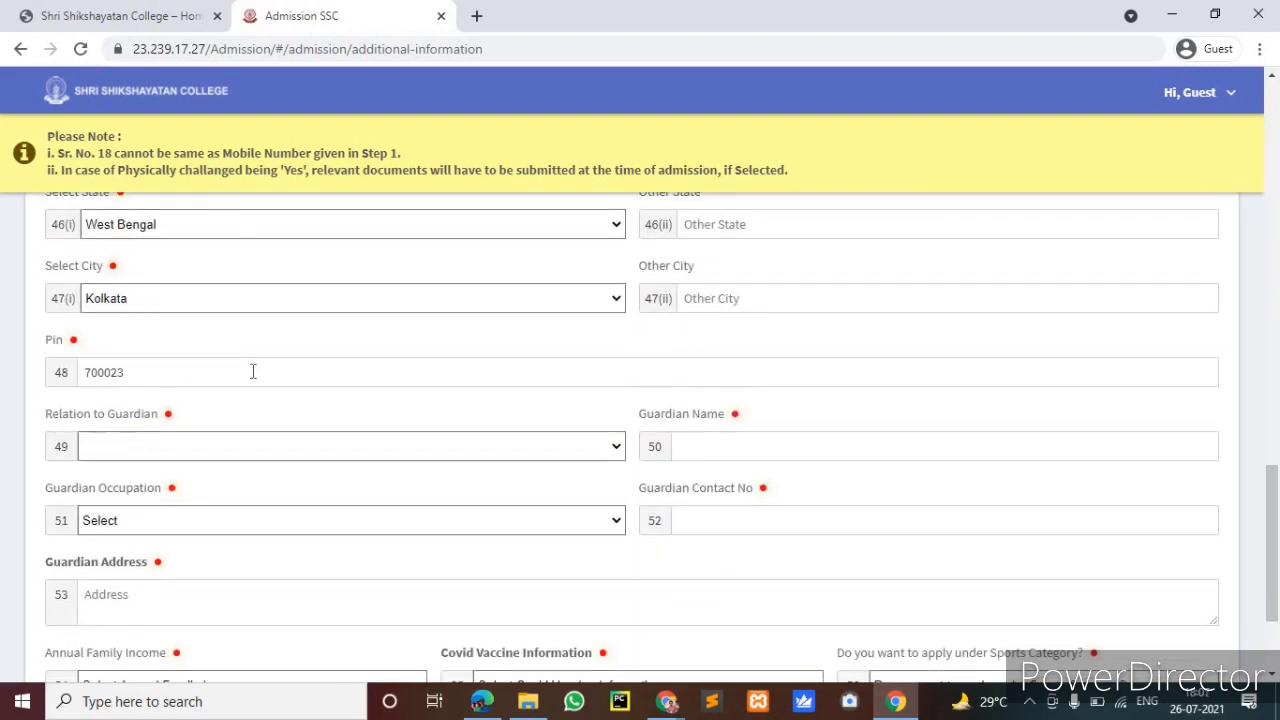
Set Relation to Guardian as Father and move to the guardian contact number field
{"action": "left_click", "coordinate": [220, 428]}
{"action": "left_click", "coordinate": [229, 450]}
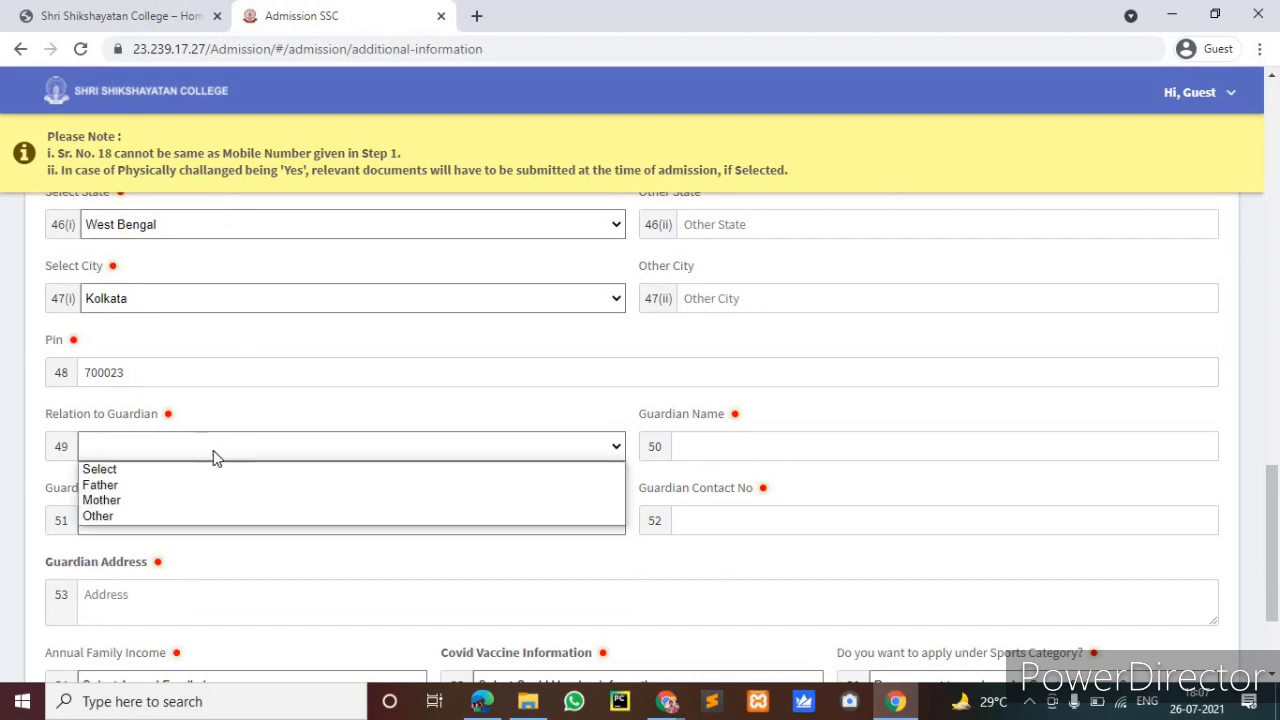
{"action": "left_click", "coordinate": [141, 482]}
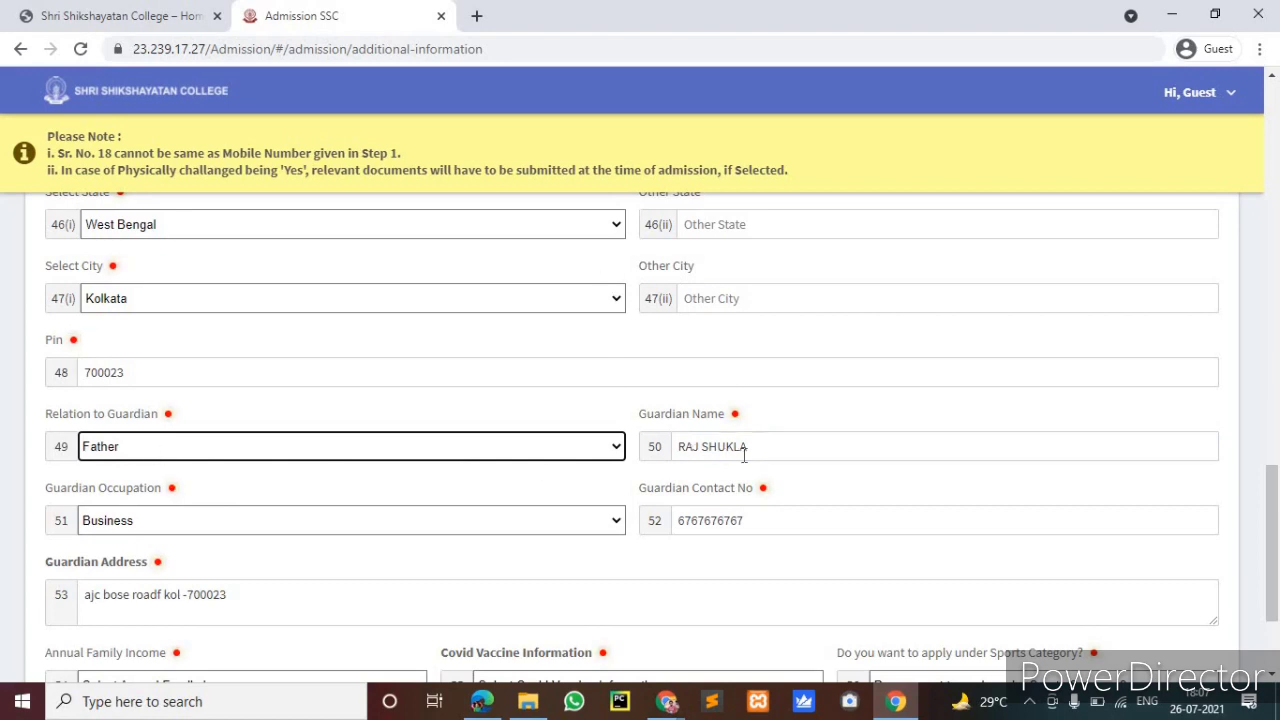
{"action": "left_click", "coordinate": [744, 525]}
{"action": "scroll", "coordinate": [223, 437], "scroll_direction": "down", "scroll_amount": 3}
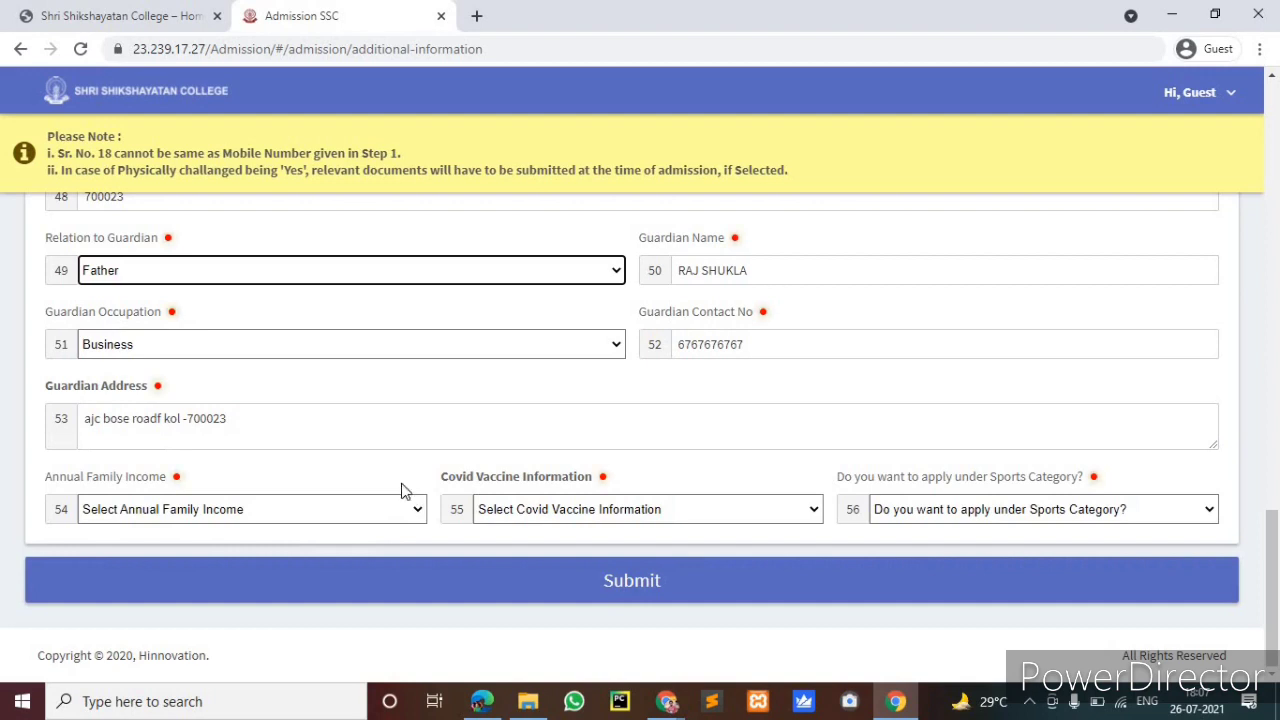
Choose income Upto 1.2 Lac., Covid vaccine 1st Dose, sports category No, and submit
{"action": "left_click", "coordinate": [420, 512]}
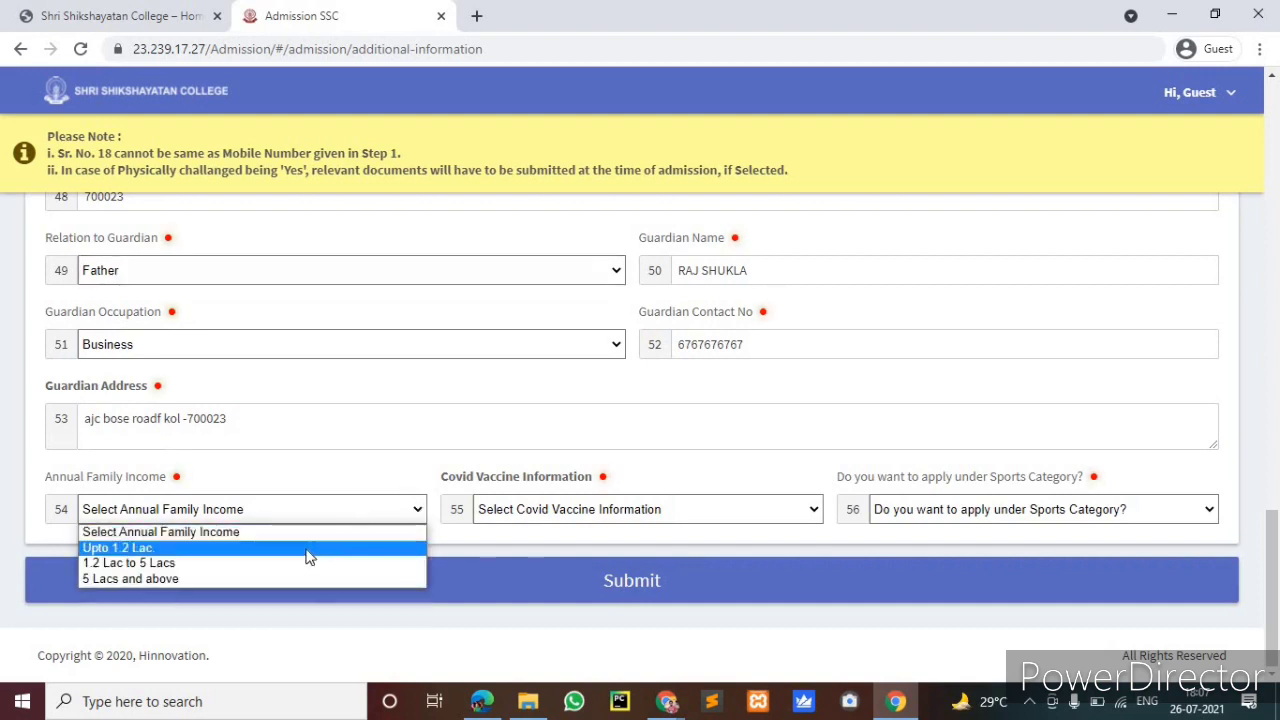
{"action": "left_click", "coordinate": [308, 550]}
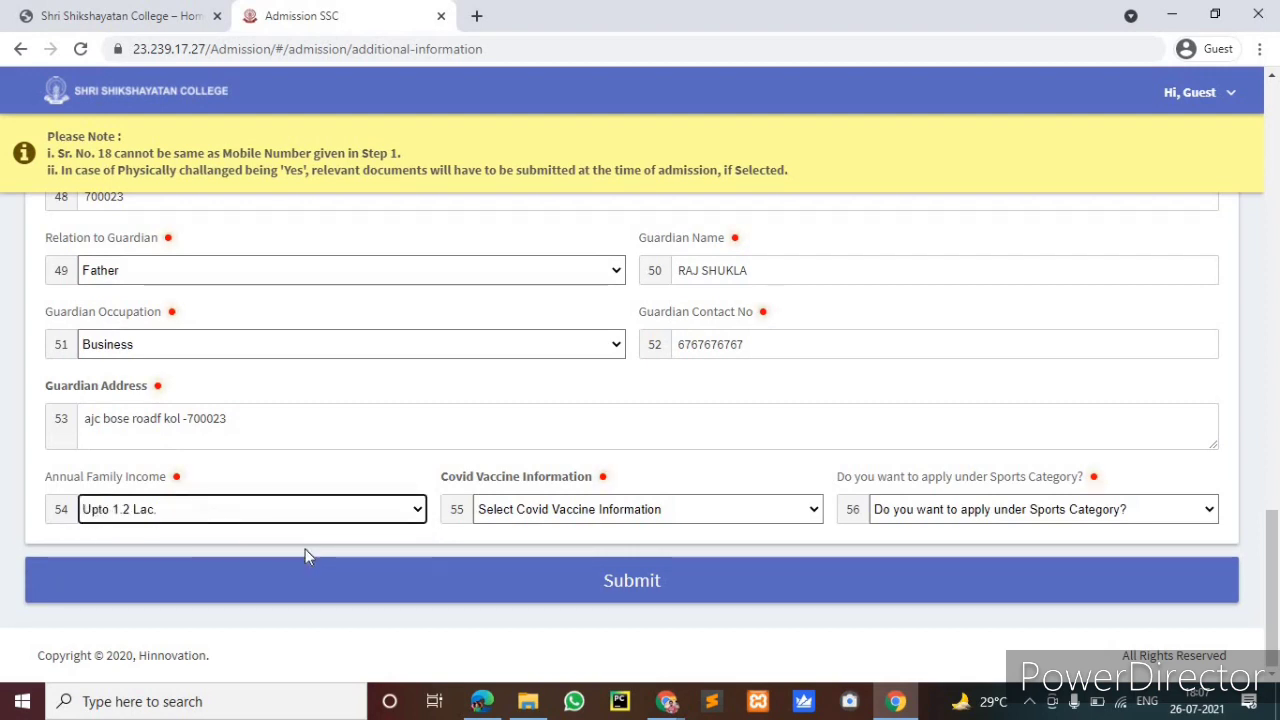
{"action": "left_click", "coordinate": [352, 516]}
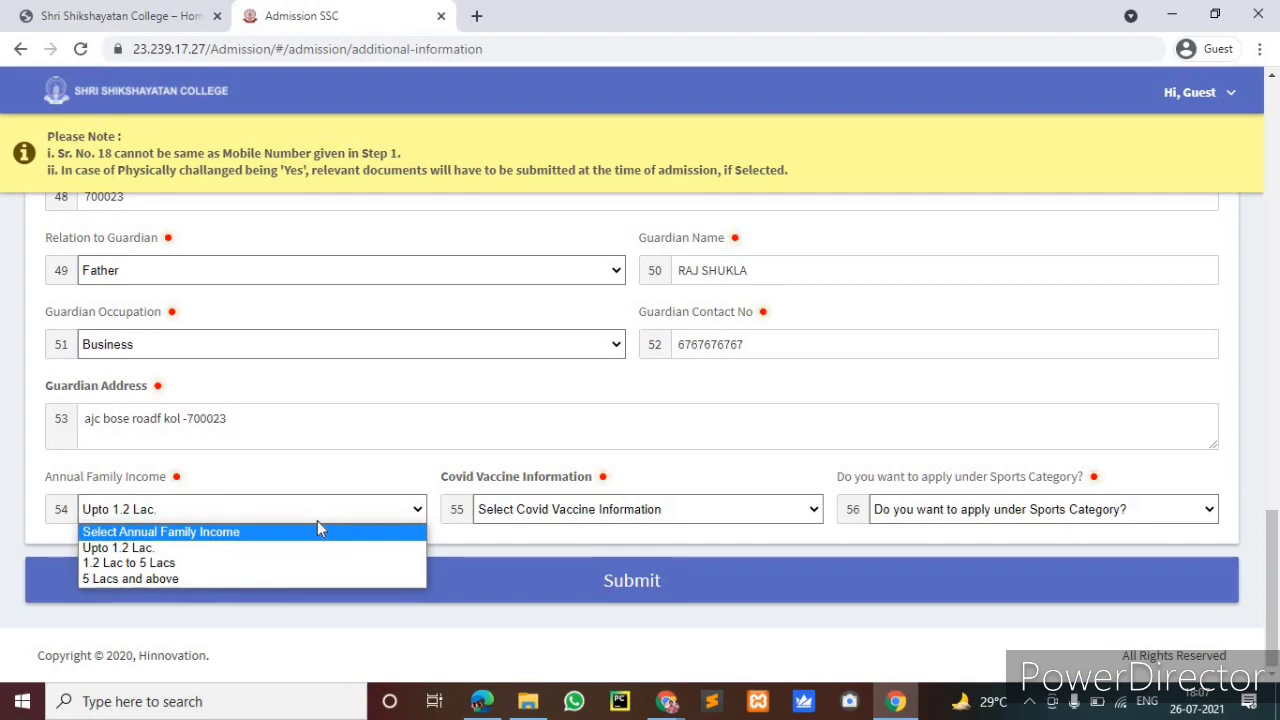
{"action": "left_click", "coordinate": [292, 553]}
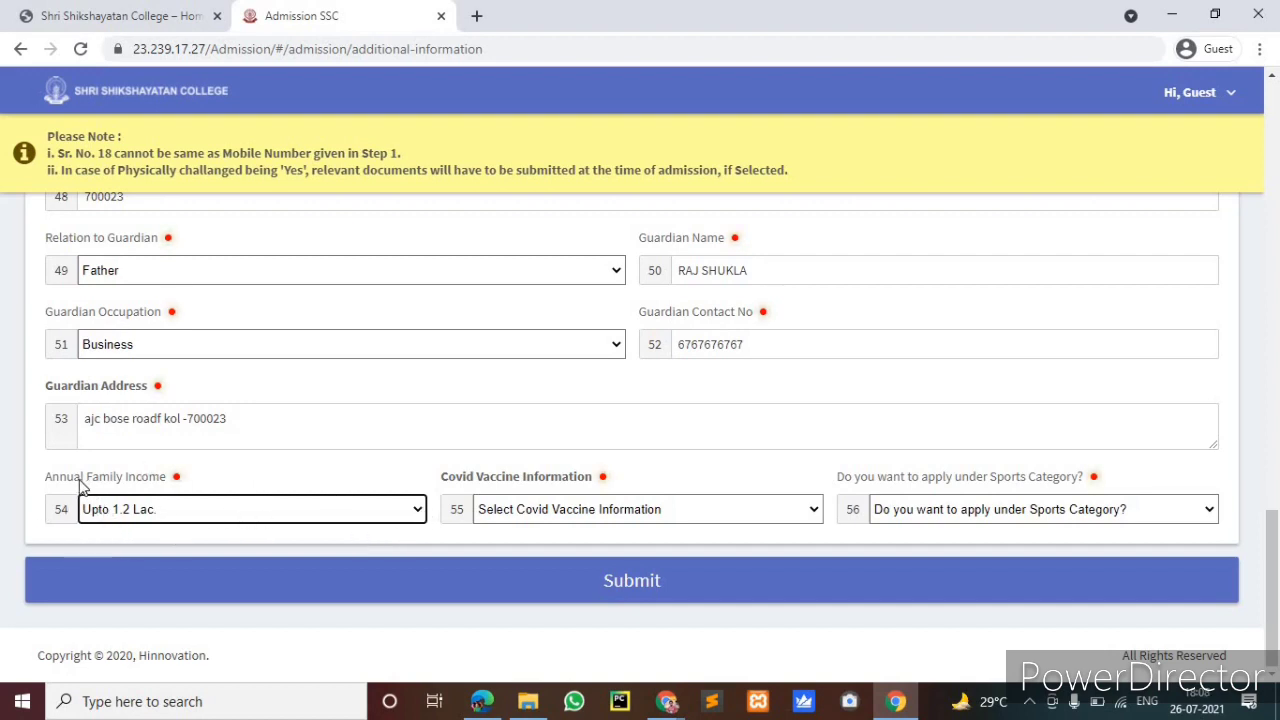
{"action": "left_click", "coordinate": [646, 509]}
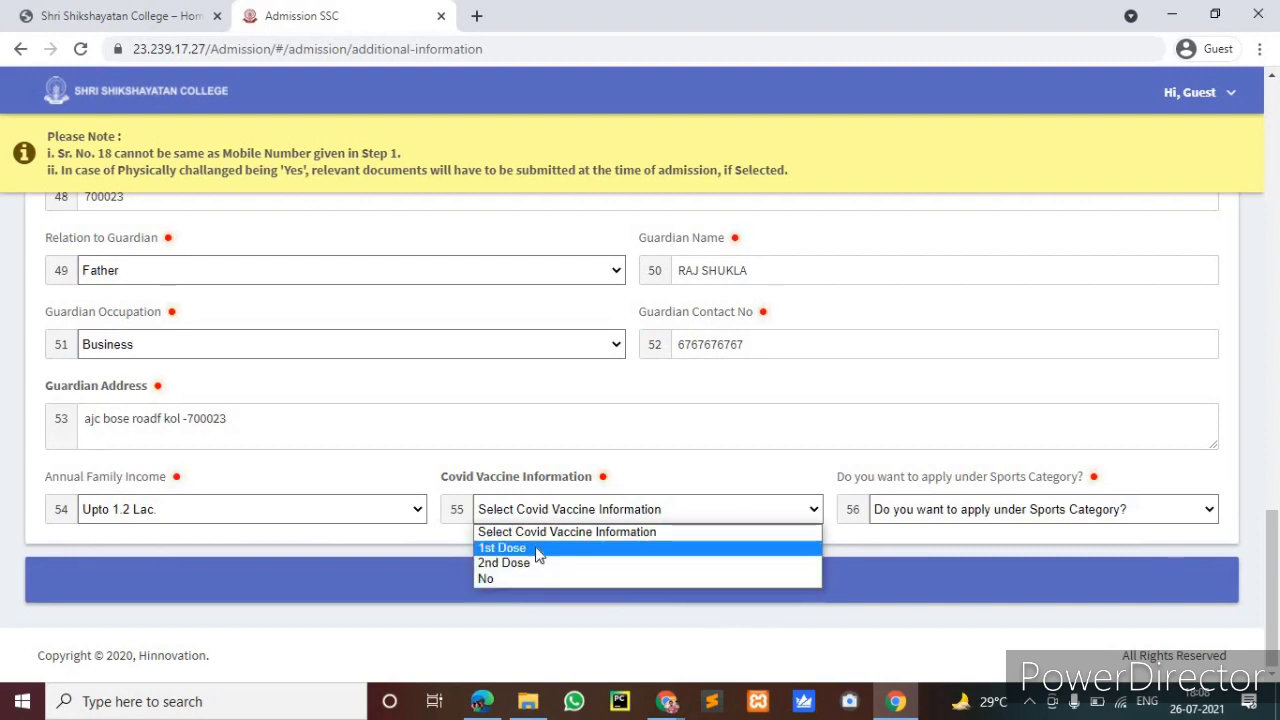
{"action": "left_click", "coordinate": [538, 552]}
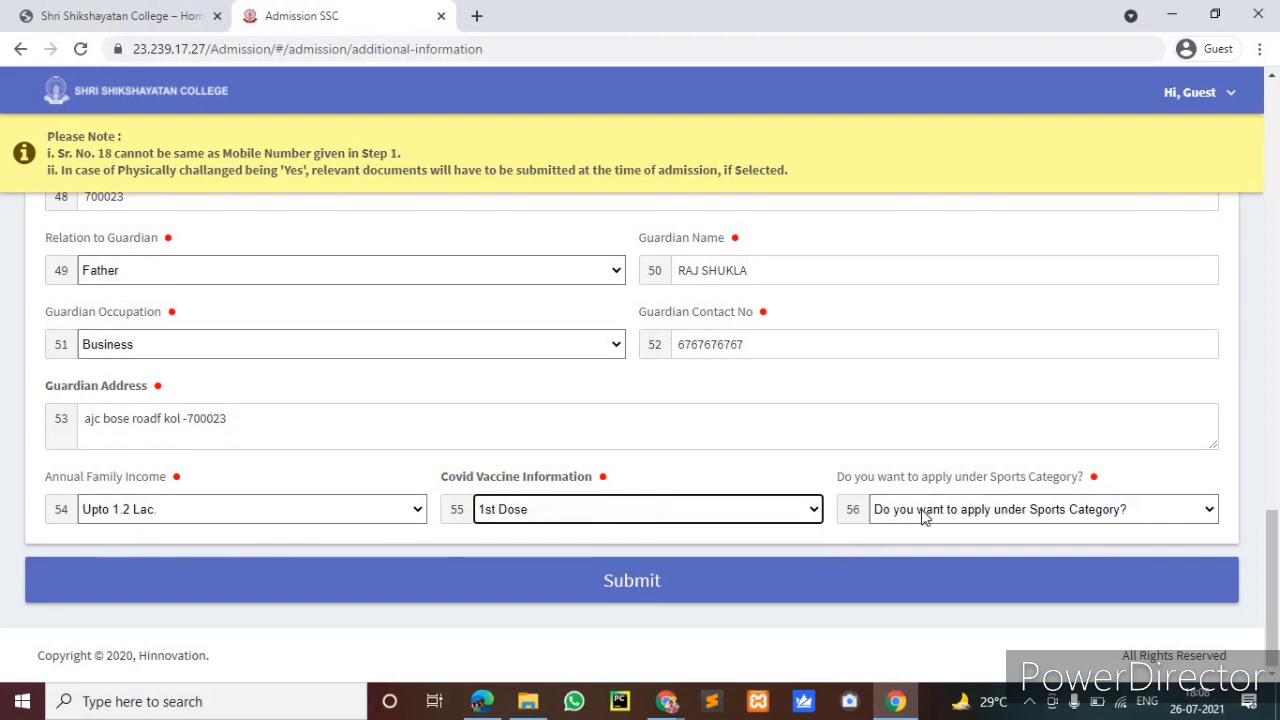
{"action": "left_click", "coordinate": [993, 512]}
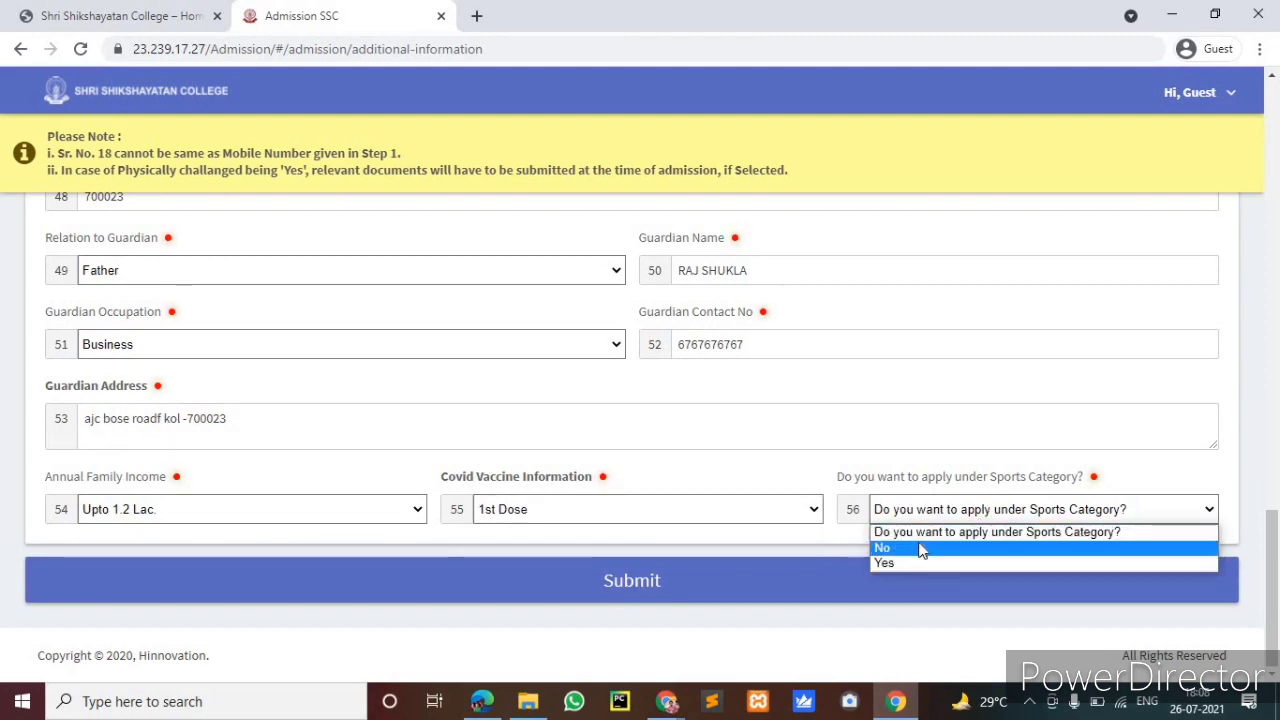
{"action": "left_click", "coordinate": [921, 549]}
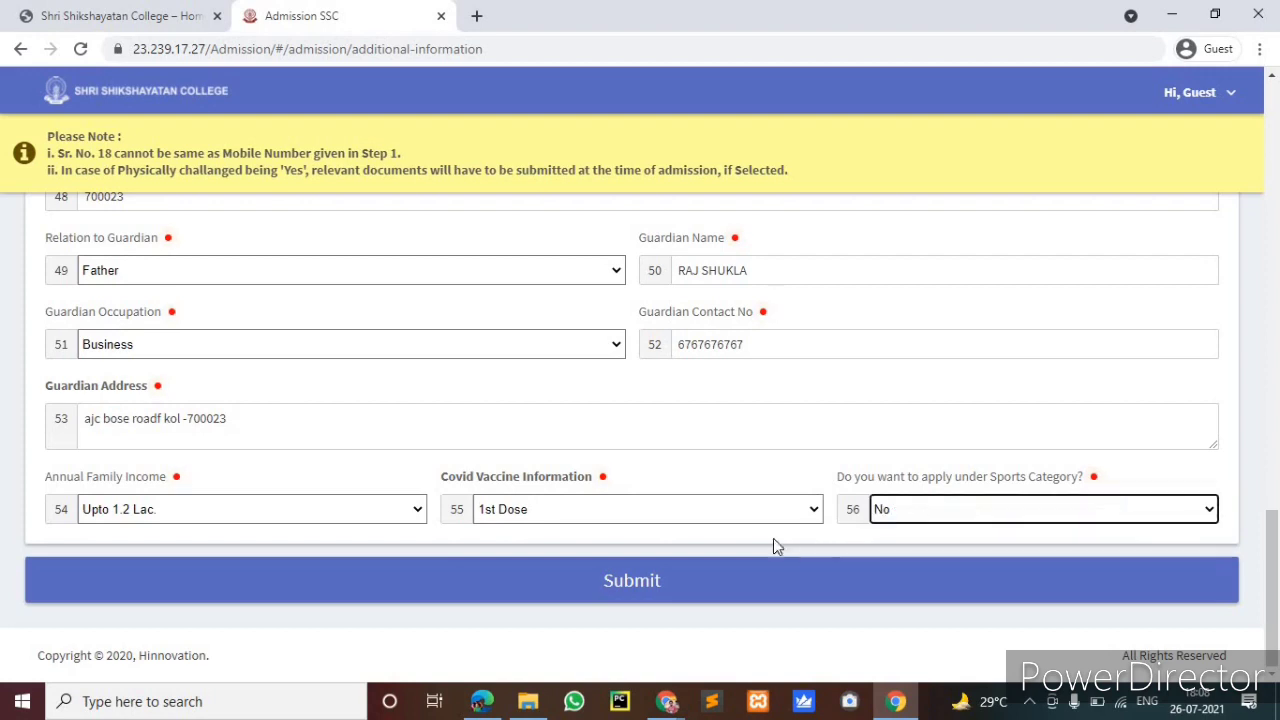
{"action": "left_click", "coordinate": [650, 575]}
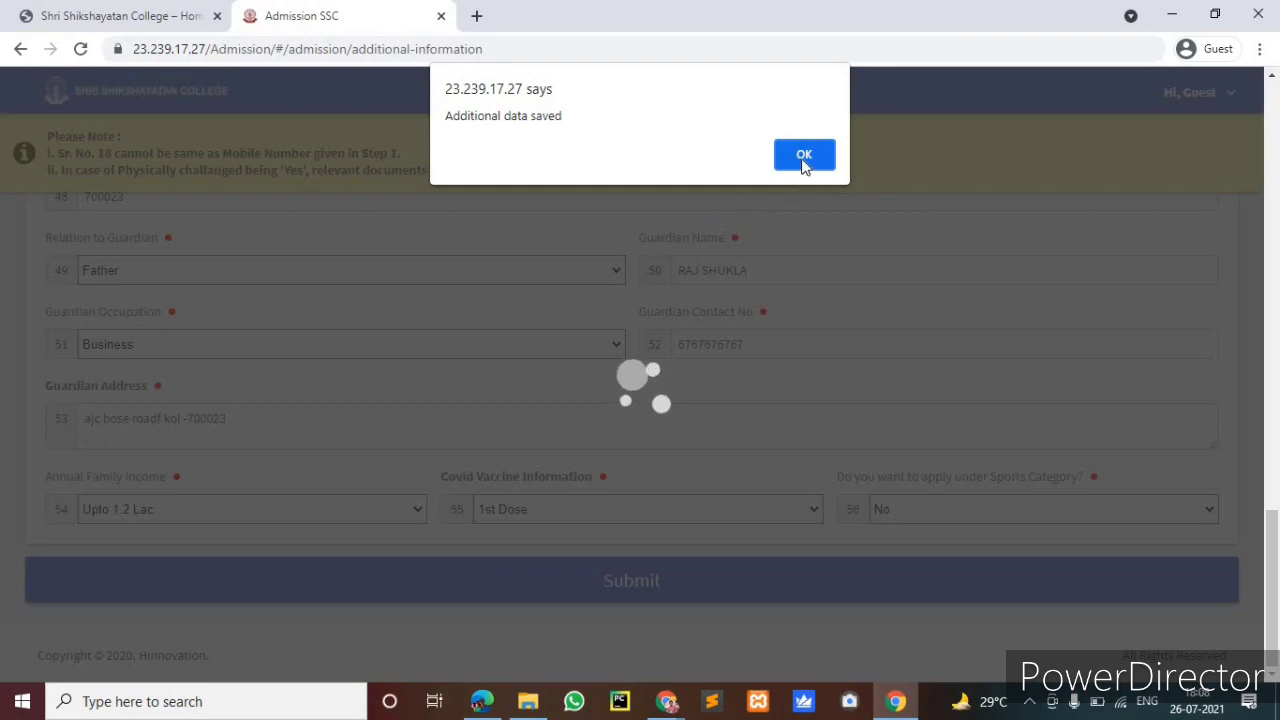
Dismiss the saved notice, choose Cash as the payment type, and submit the application
{"action": "left_click", "coordinate": [803, 157]}
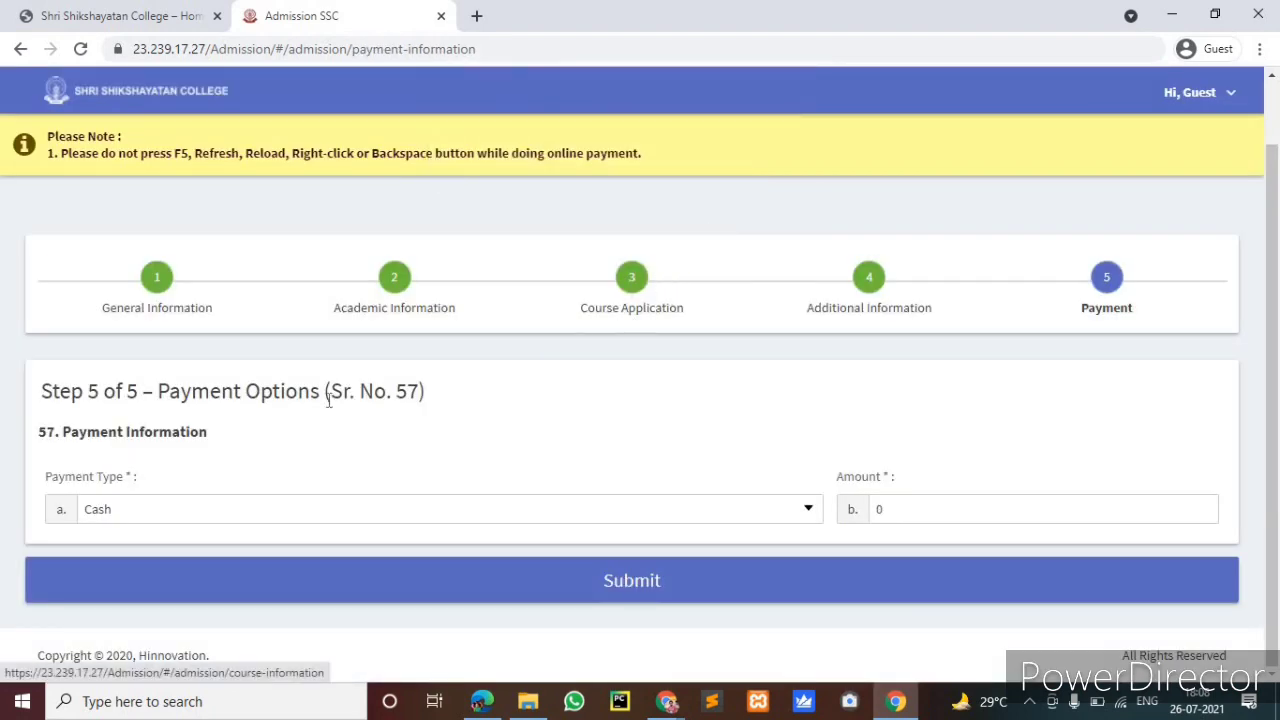
{"action": "left_click", "coordinate": [580, 516]}
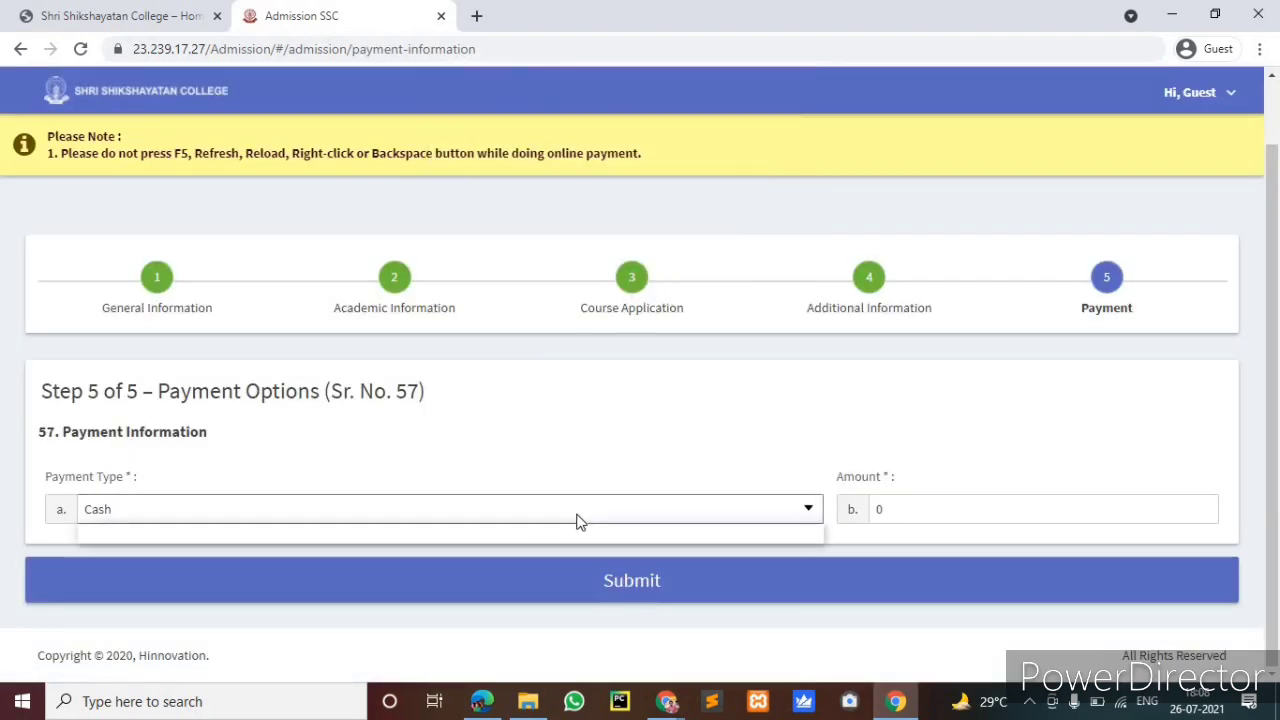
{"action": "left_click", "coordinate": [560, 540]}
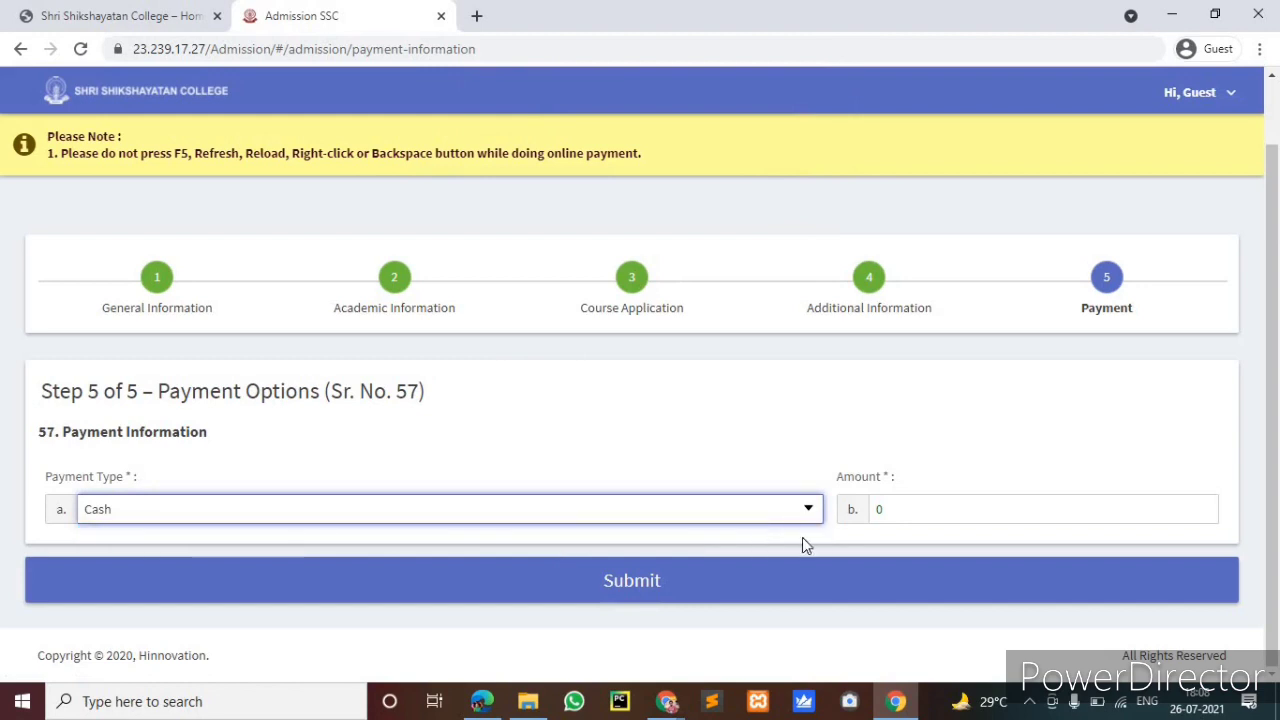
{"action": "left_click", "coordinate": [643, 582]}
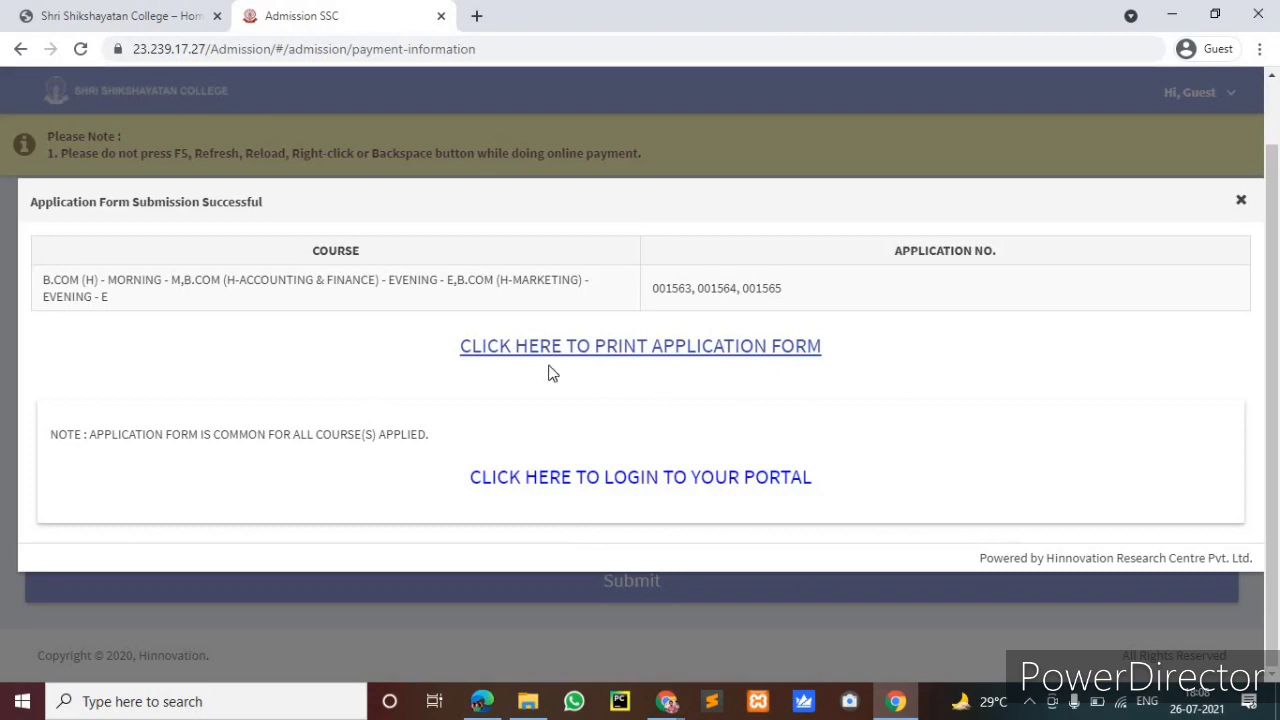
Open the printable application form Admit_1317.pdf, then go to the candidate portal login page
{"action": "left_click", "coordinate": [603, 347]}
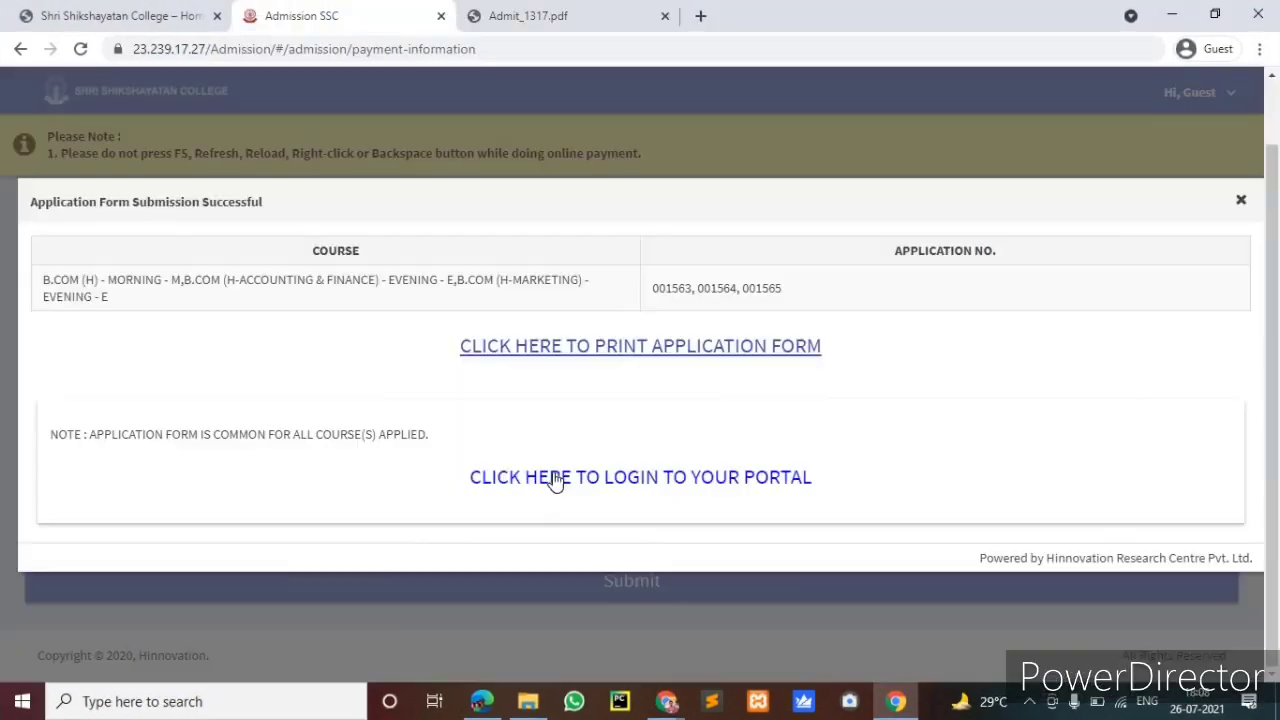
{"action": "left_click", "coordinate": [553, 480]}
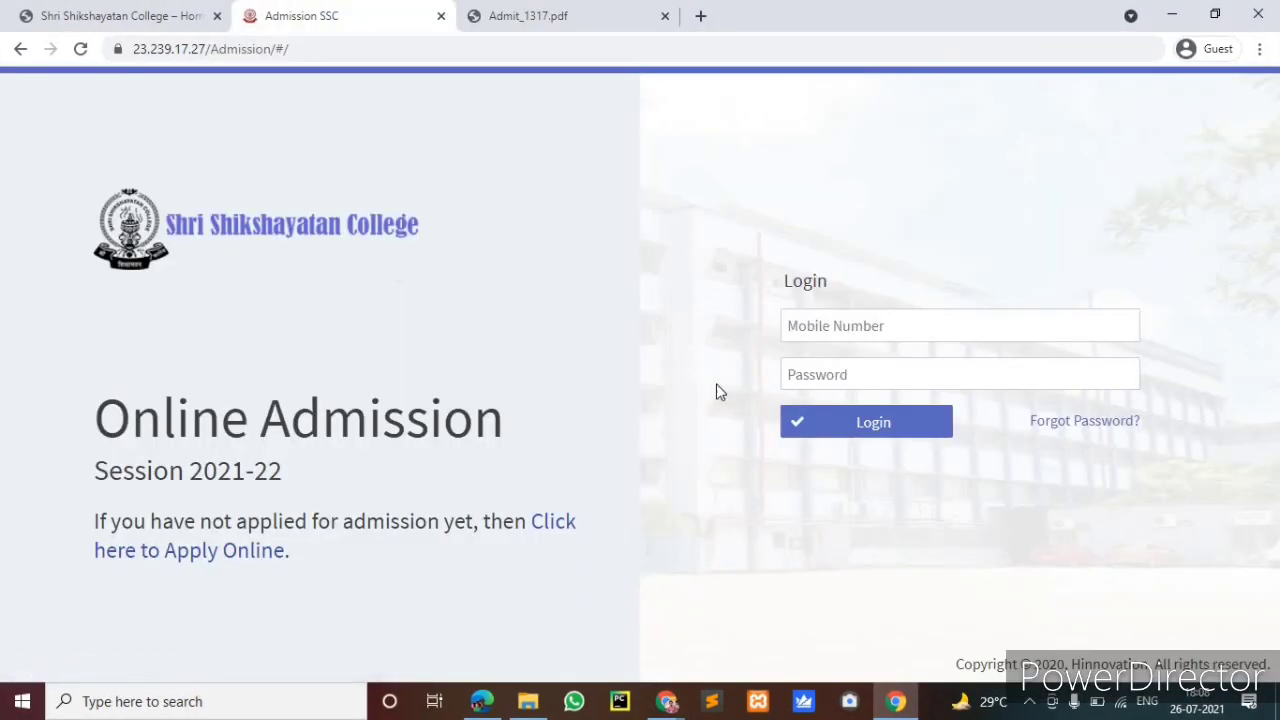
Log in to the candidate portal with the registered mobile number and password
{"action": "left_click", "coordinate": [821, 331]}
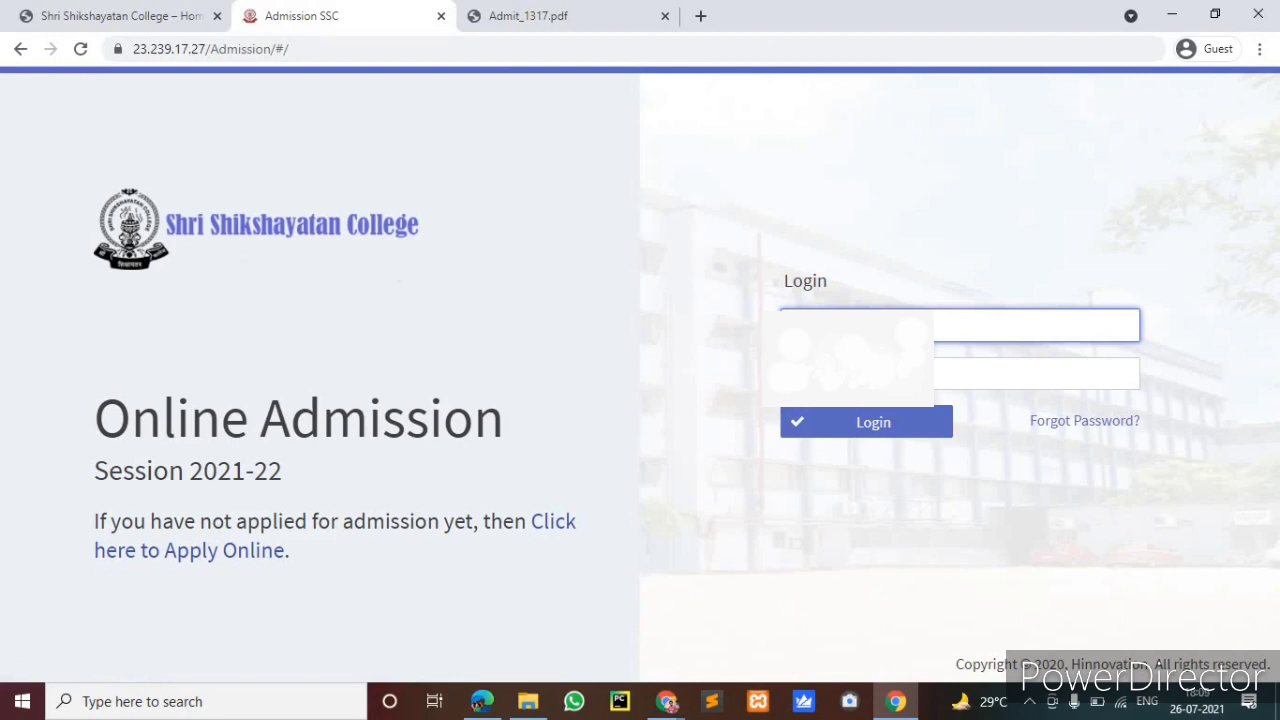
{"action": "key", "text": "Tab"}
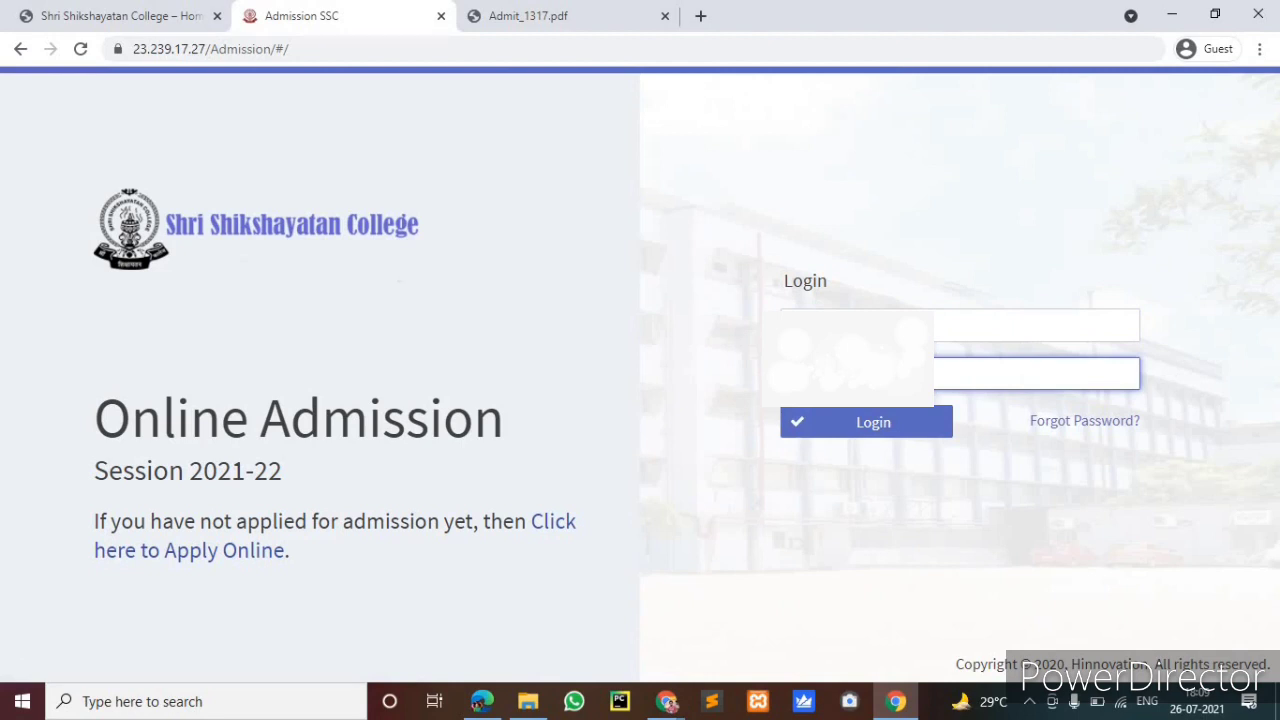
{"action": "left_click", "coordinate": [869, 427]}
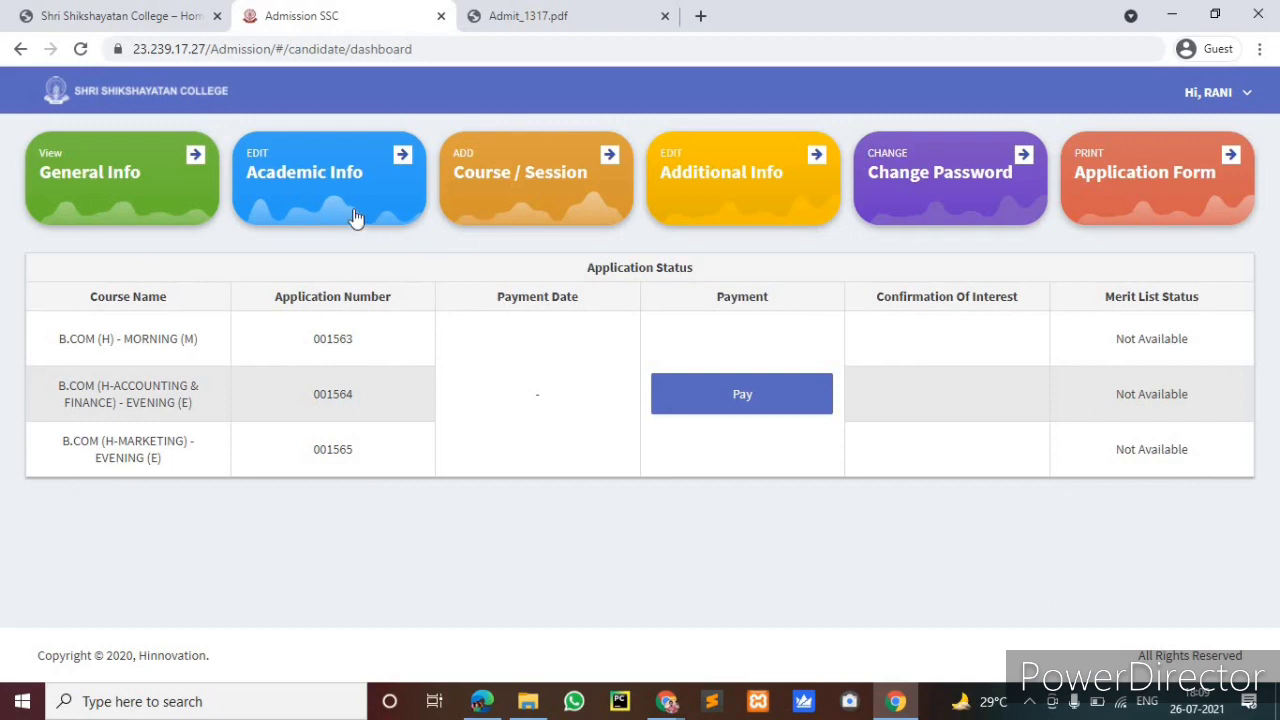
Reopen the academic information for editing, leaving Board/University as WBCHSE, after briefly viewing the college homepage
{"action": "left_click", "coordinate": [410, 158]}
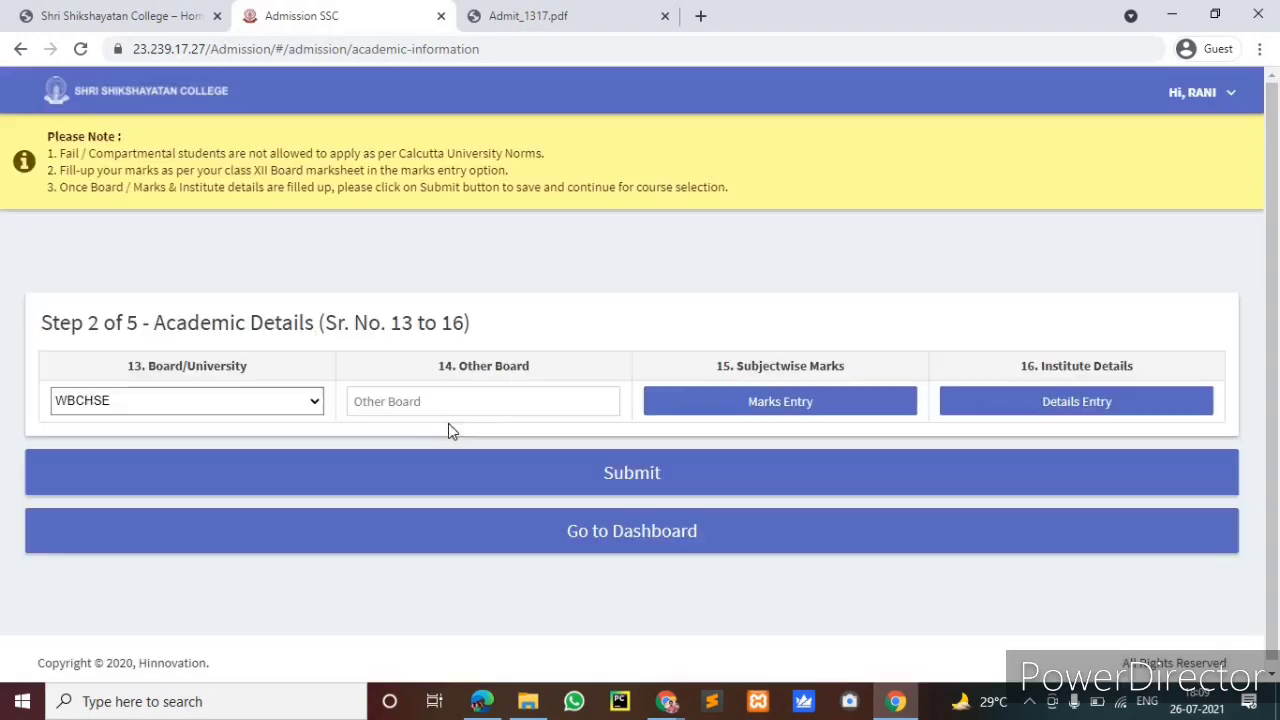
{"action": "left_click", "coordinate": [314, 400]}
{"action": "left_click", "coordinate": [314, 402]}
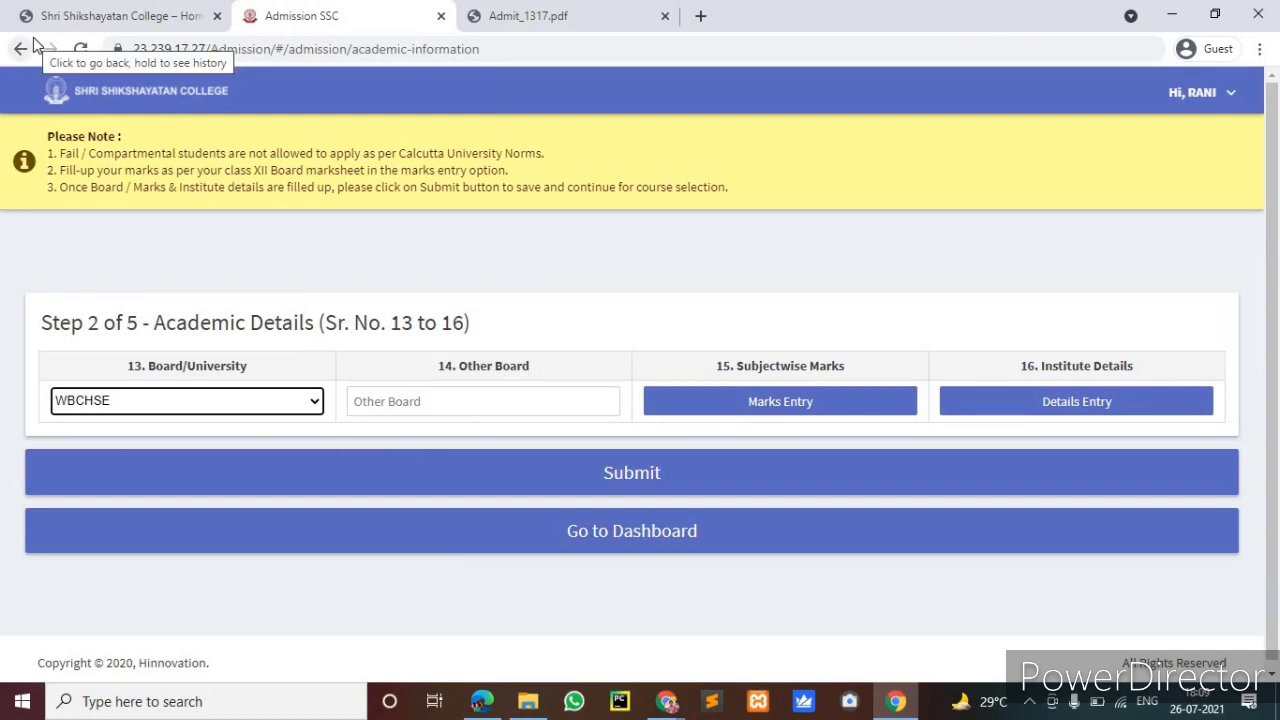
{"action": "left_click", "coordinate": [46, 24]}
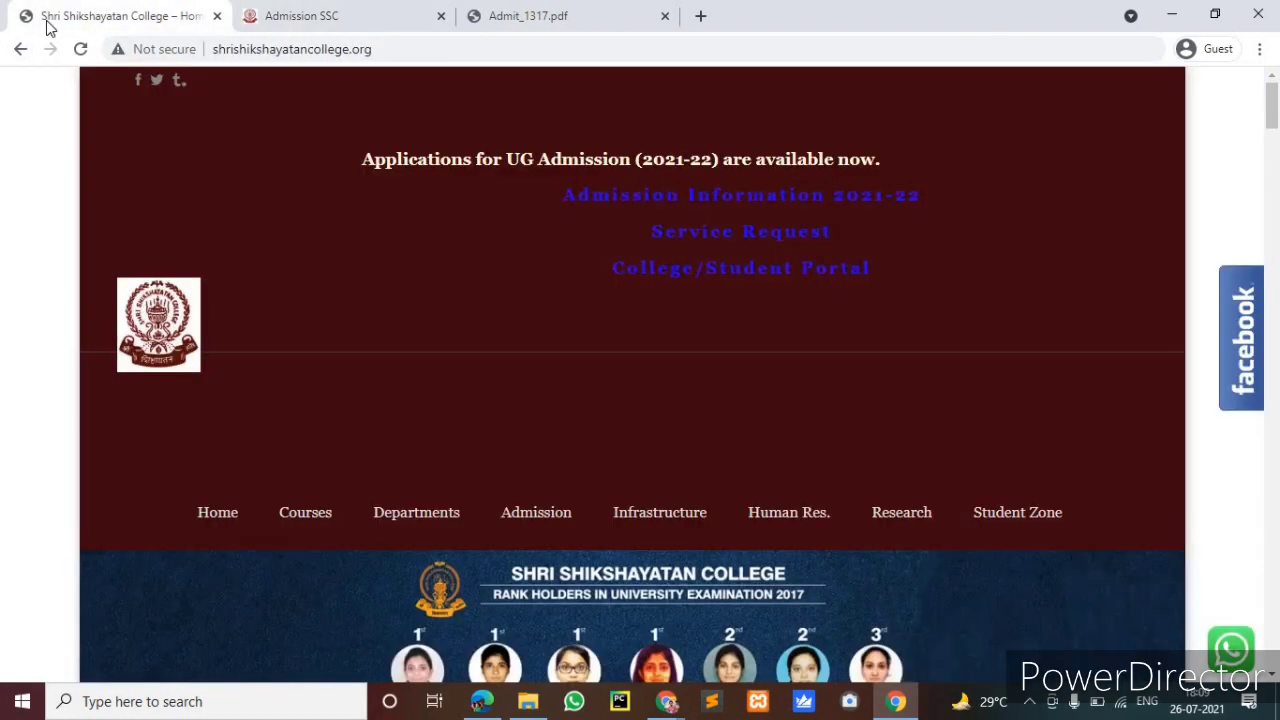
{"action": "left_click", "coordinate": [277, 22]}
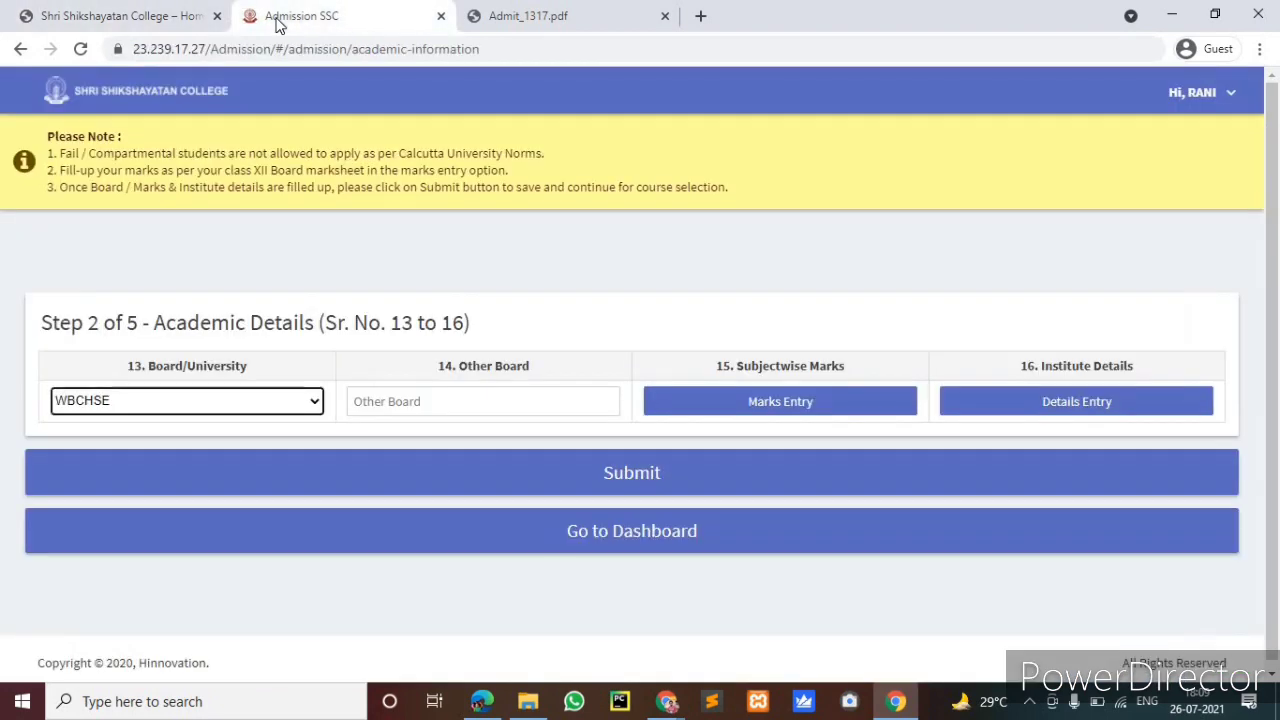